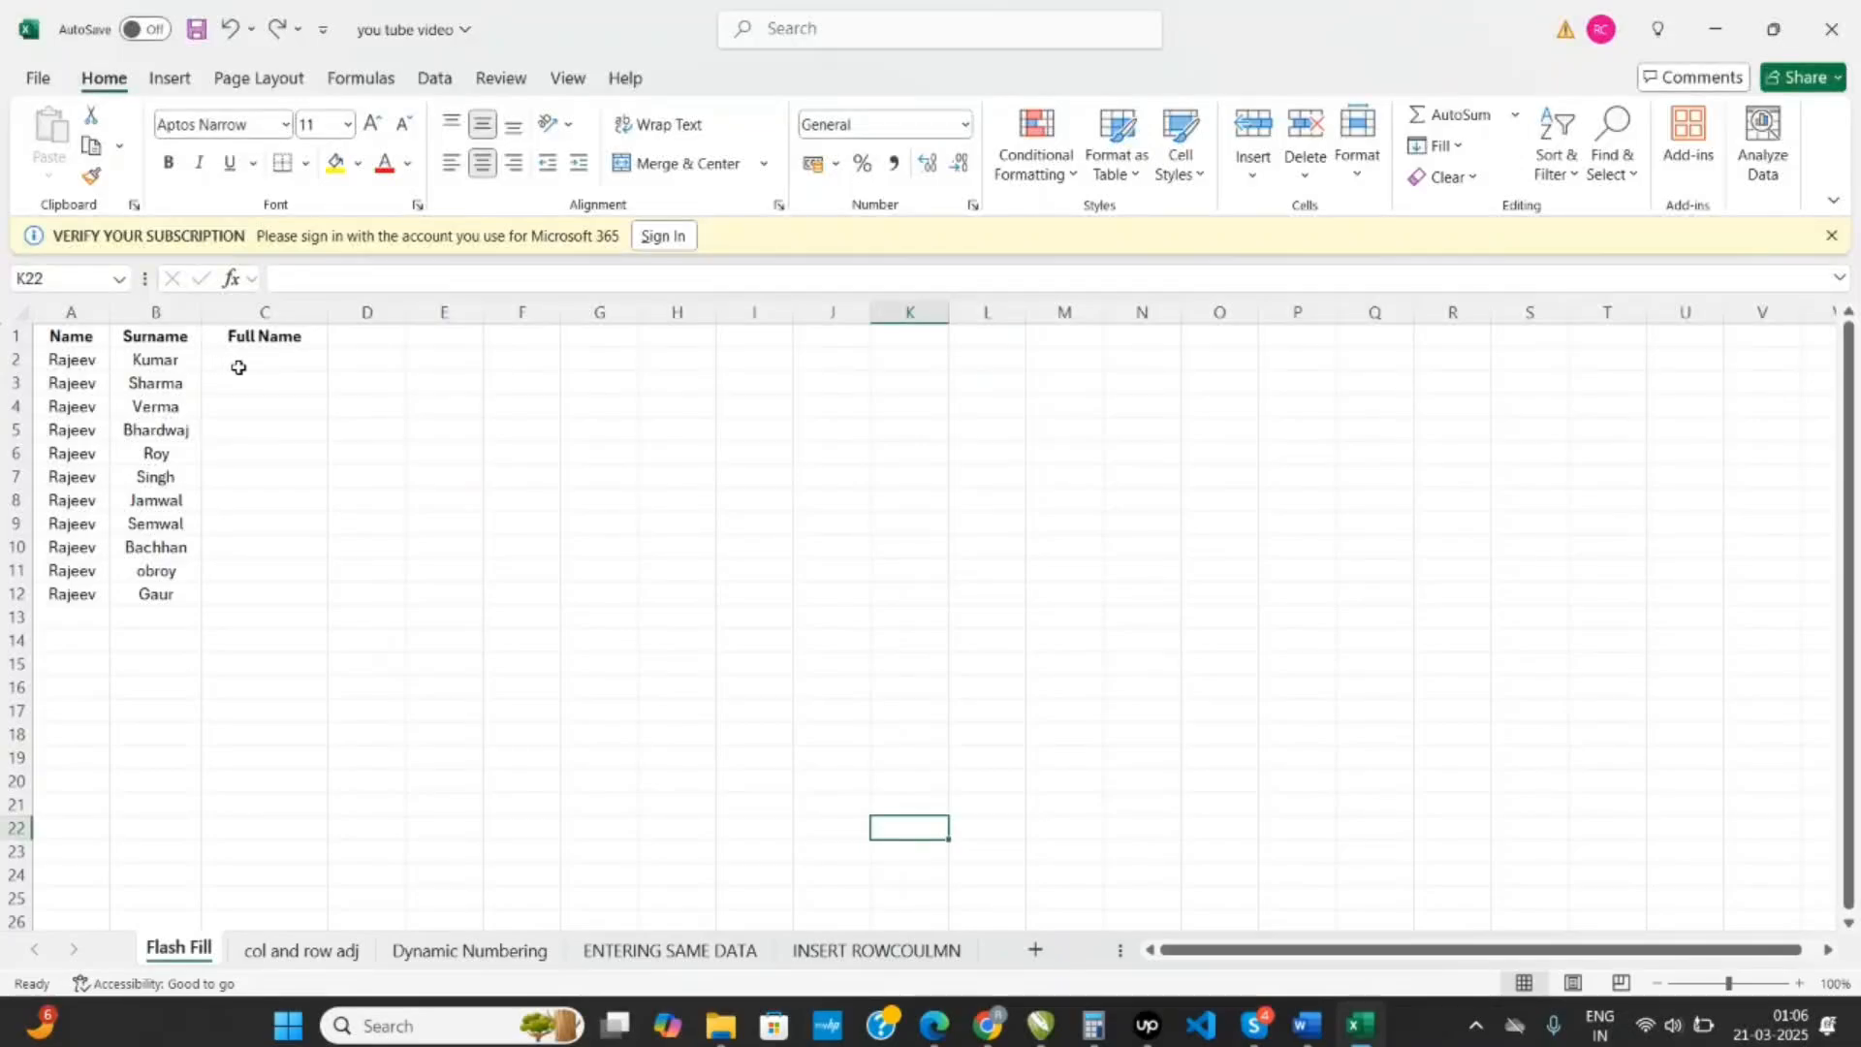
- Enter the first row's name and surname combined in C2 and Flash Fill the rest of the Full Name column
{"action": "left_click", "coordinate": [241, 365]}
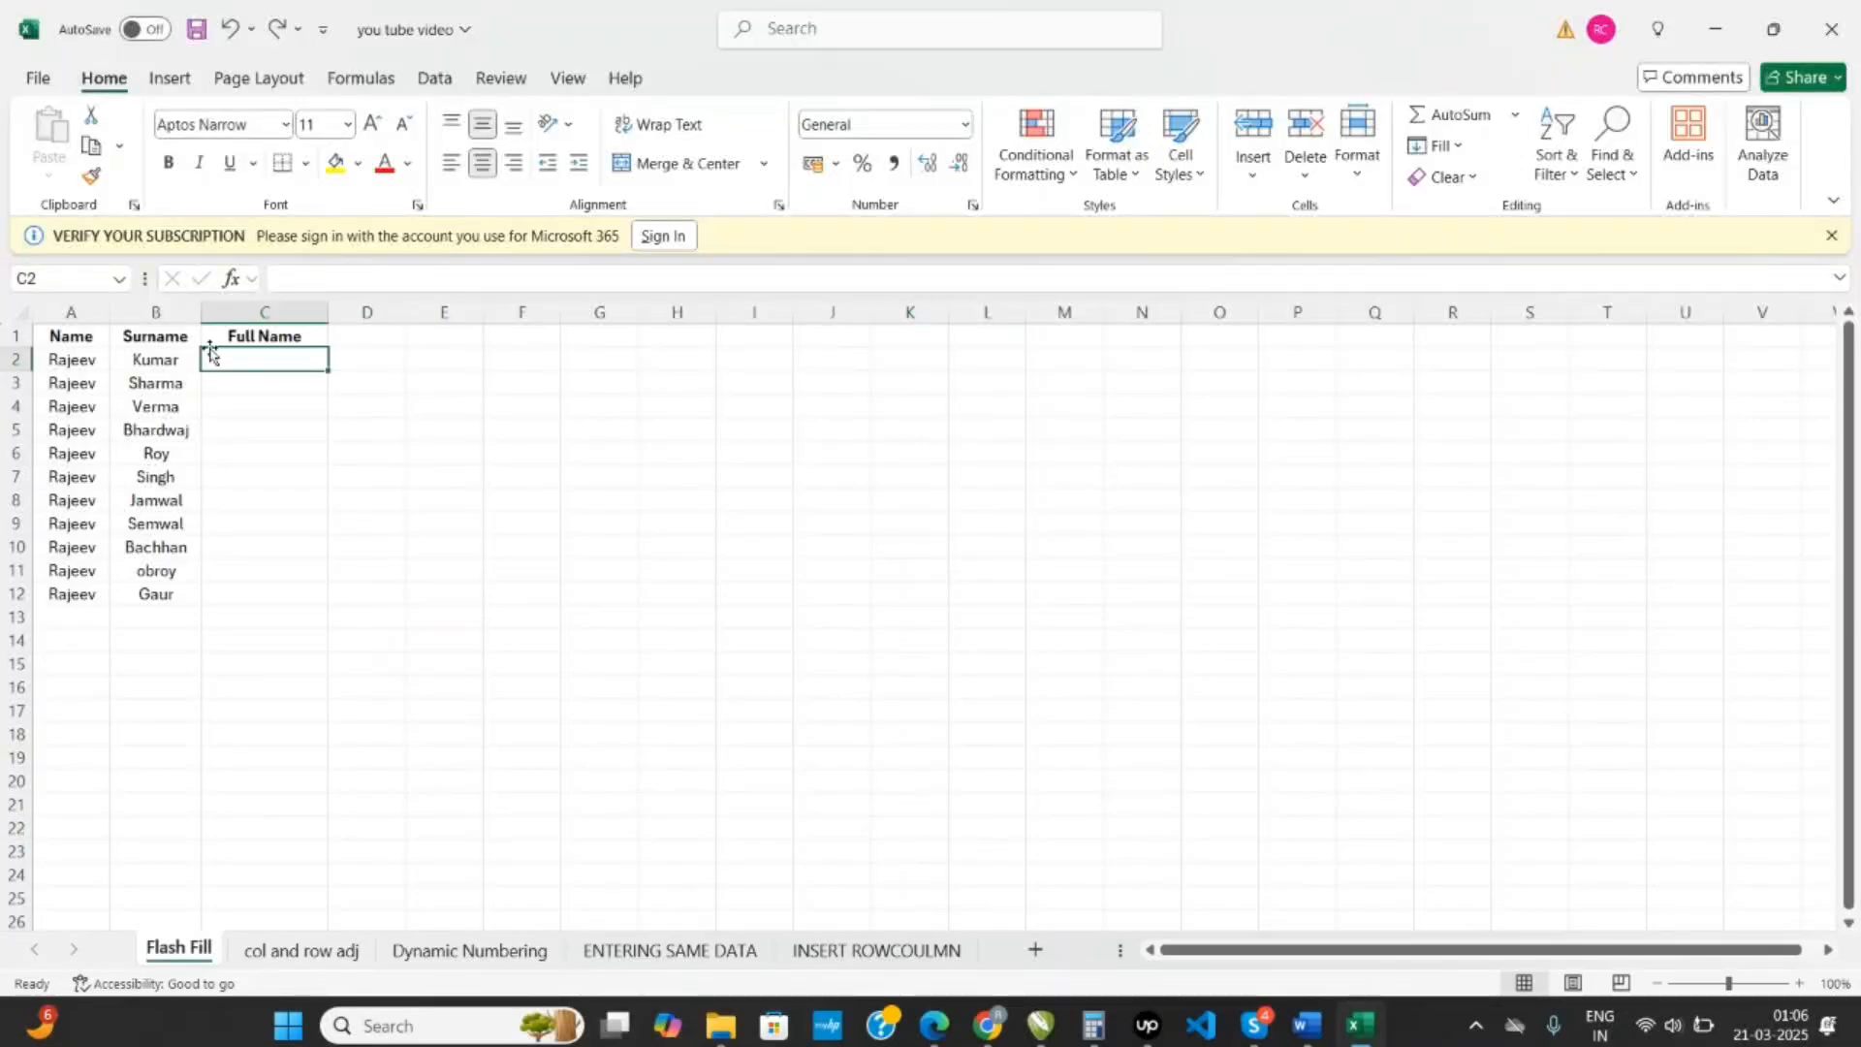
{"action": "left_click_drag", "start_coordinate": [73, 337], "coordinate": [140, 338]}
{"action": "left_click", "coordinate": [285, 358]}
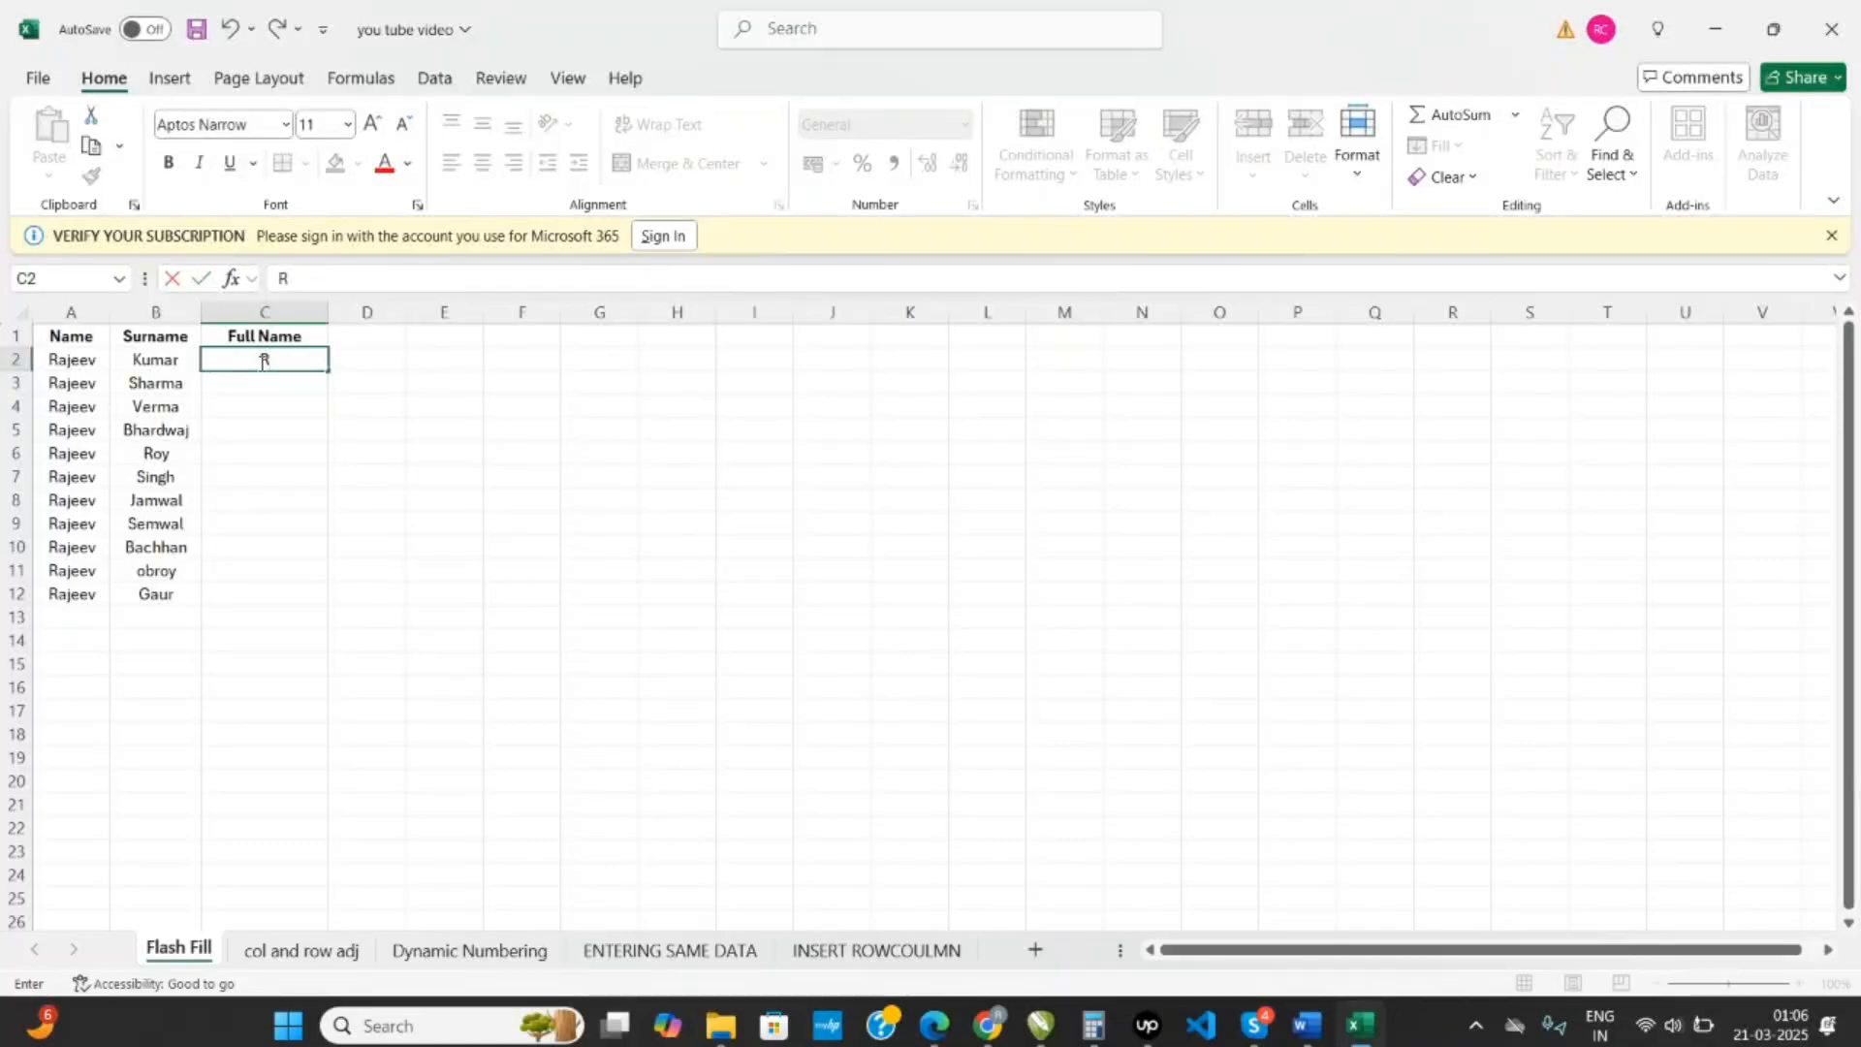
{"action": "key", "text": "Return"}
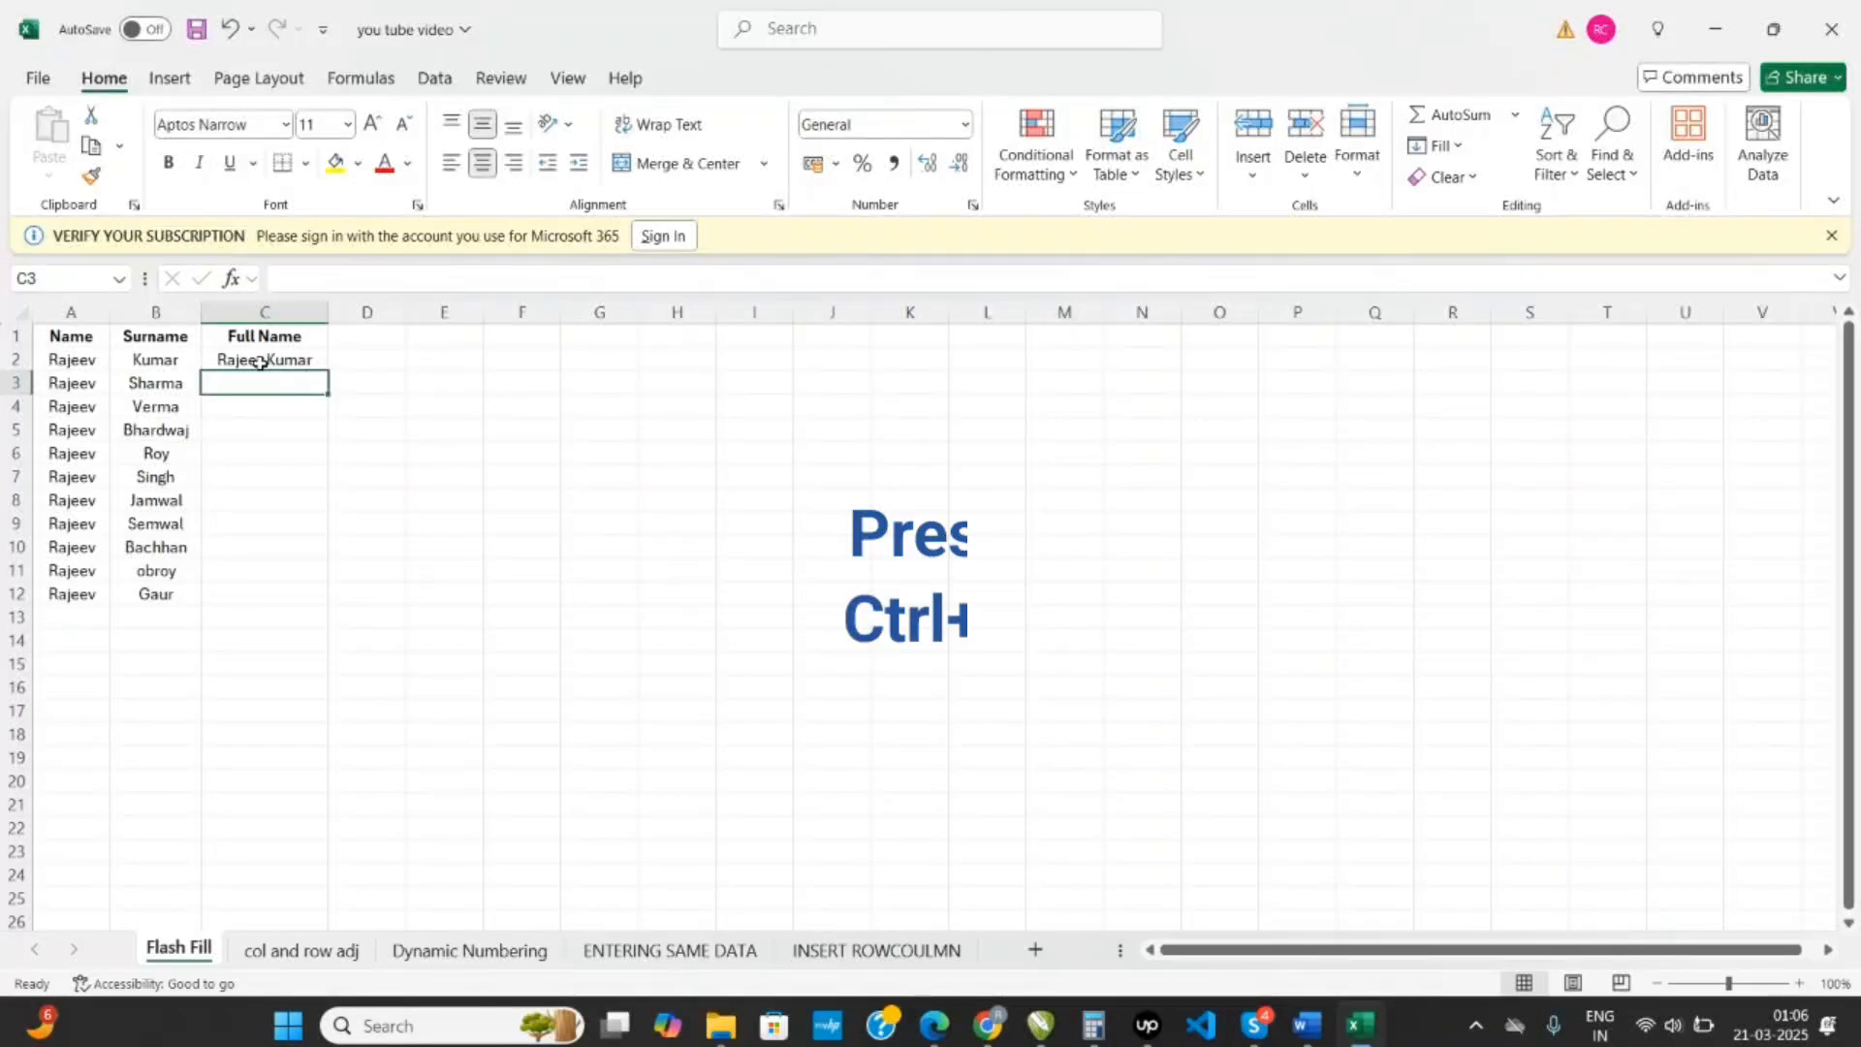
{"action": "key", "text": "ctrl+e"}
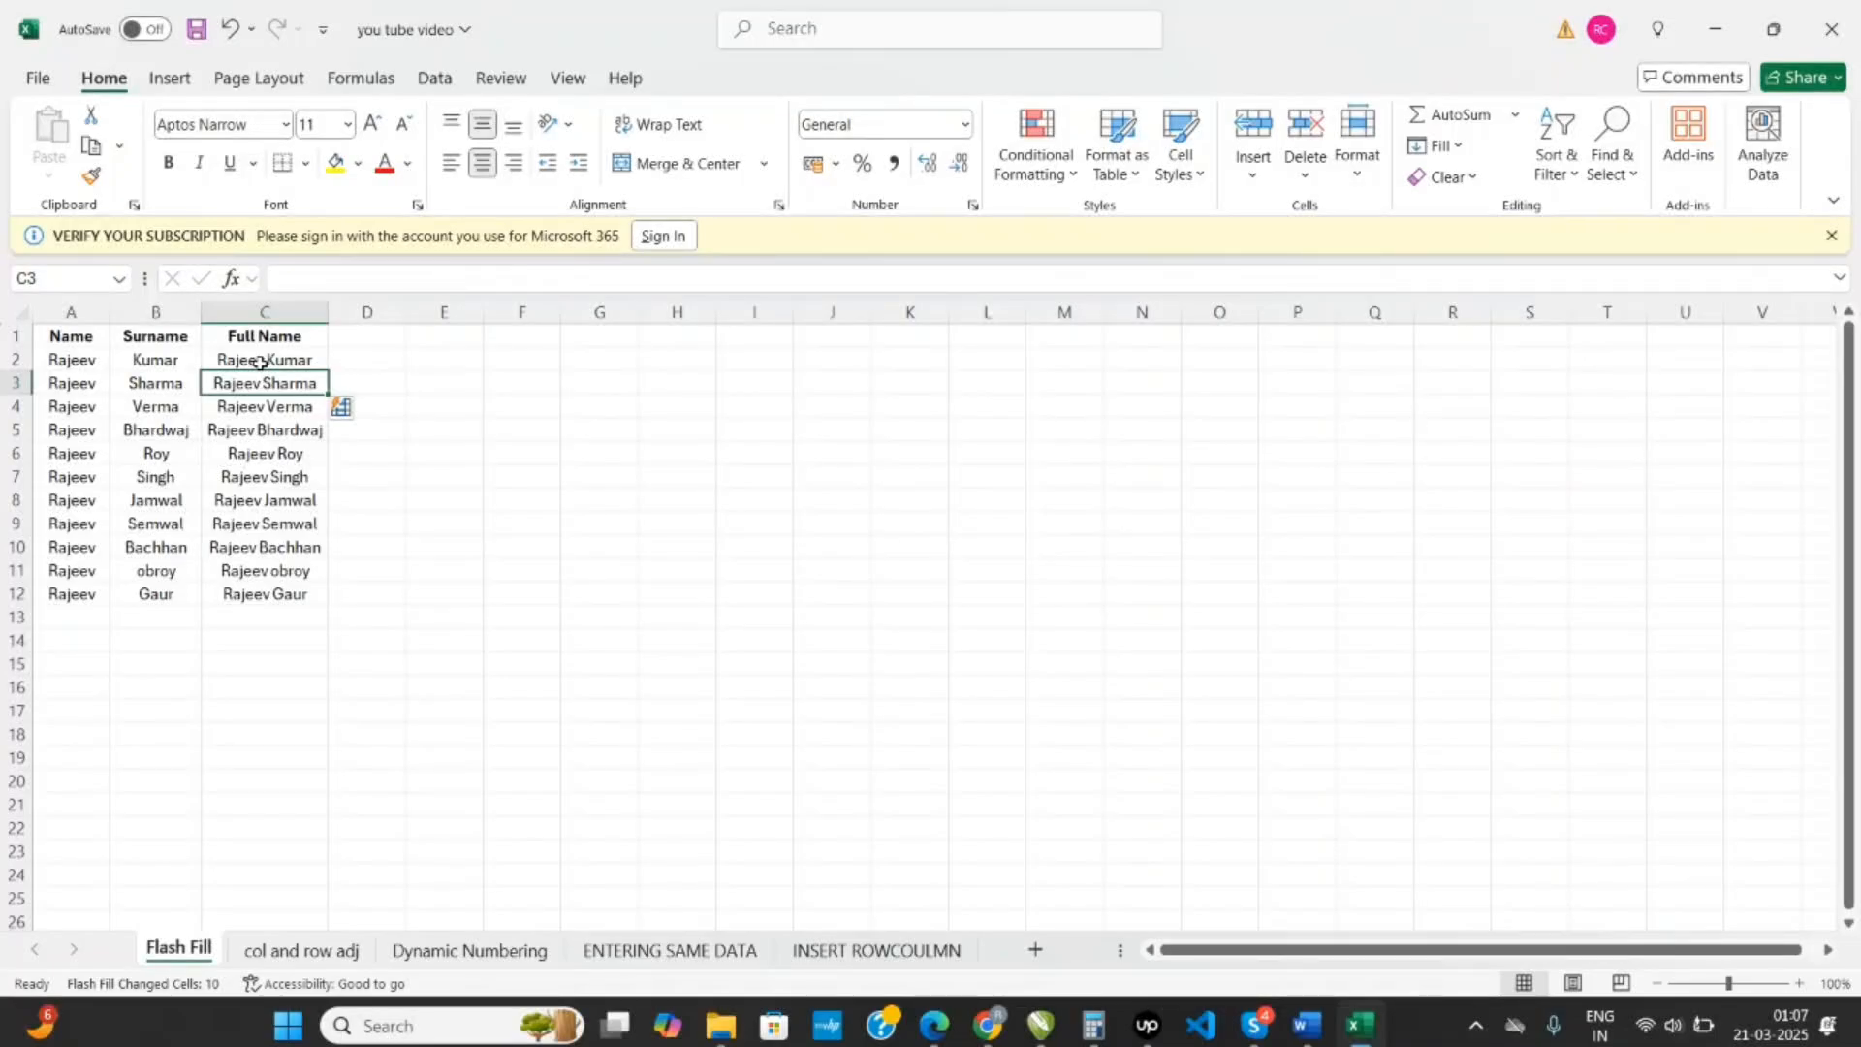
{"action": "left_click_drag", "start_coordinate": [262, 362], "coordinate": [247, 591]}
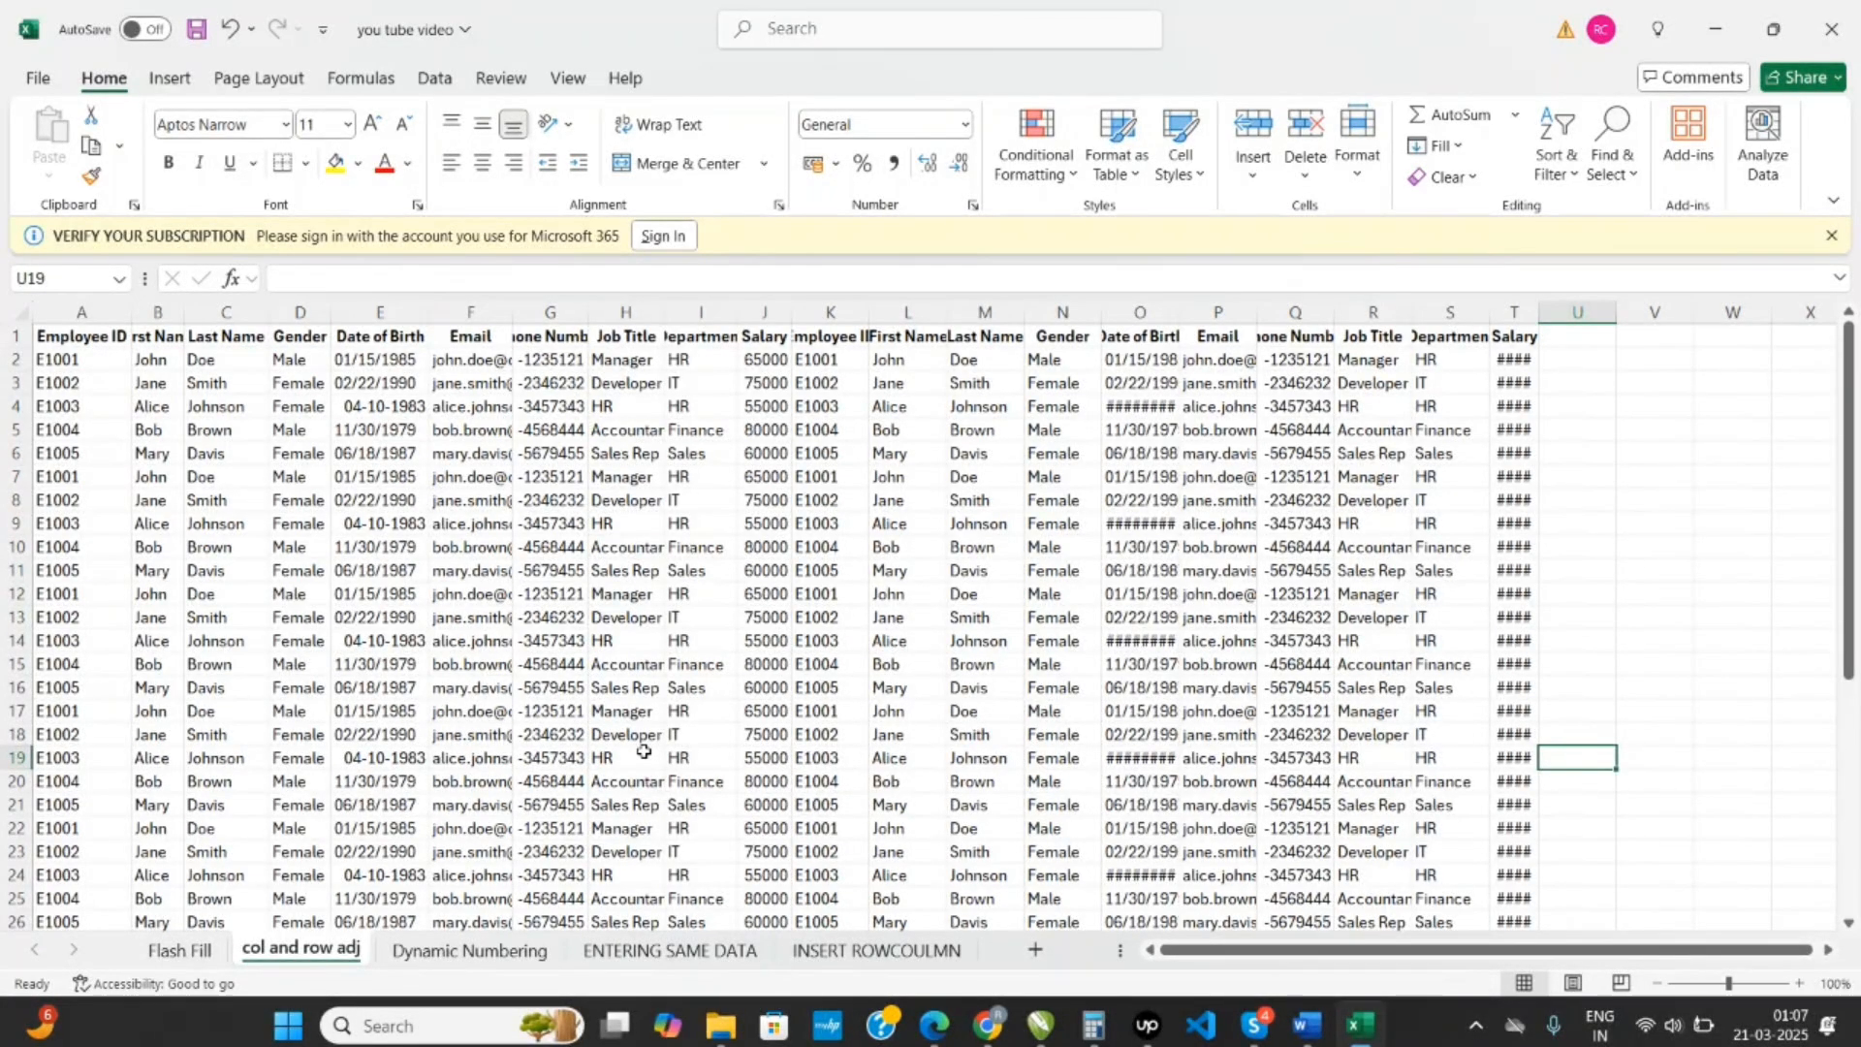
- Inspect the full contents of cells in the narrow Email, Date of Birth and Salary columns on the col and row adj sheet
{"action": "left_click", "coordinate": [479, 345]}
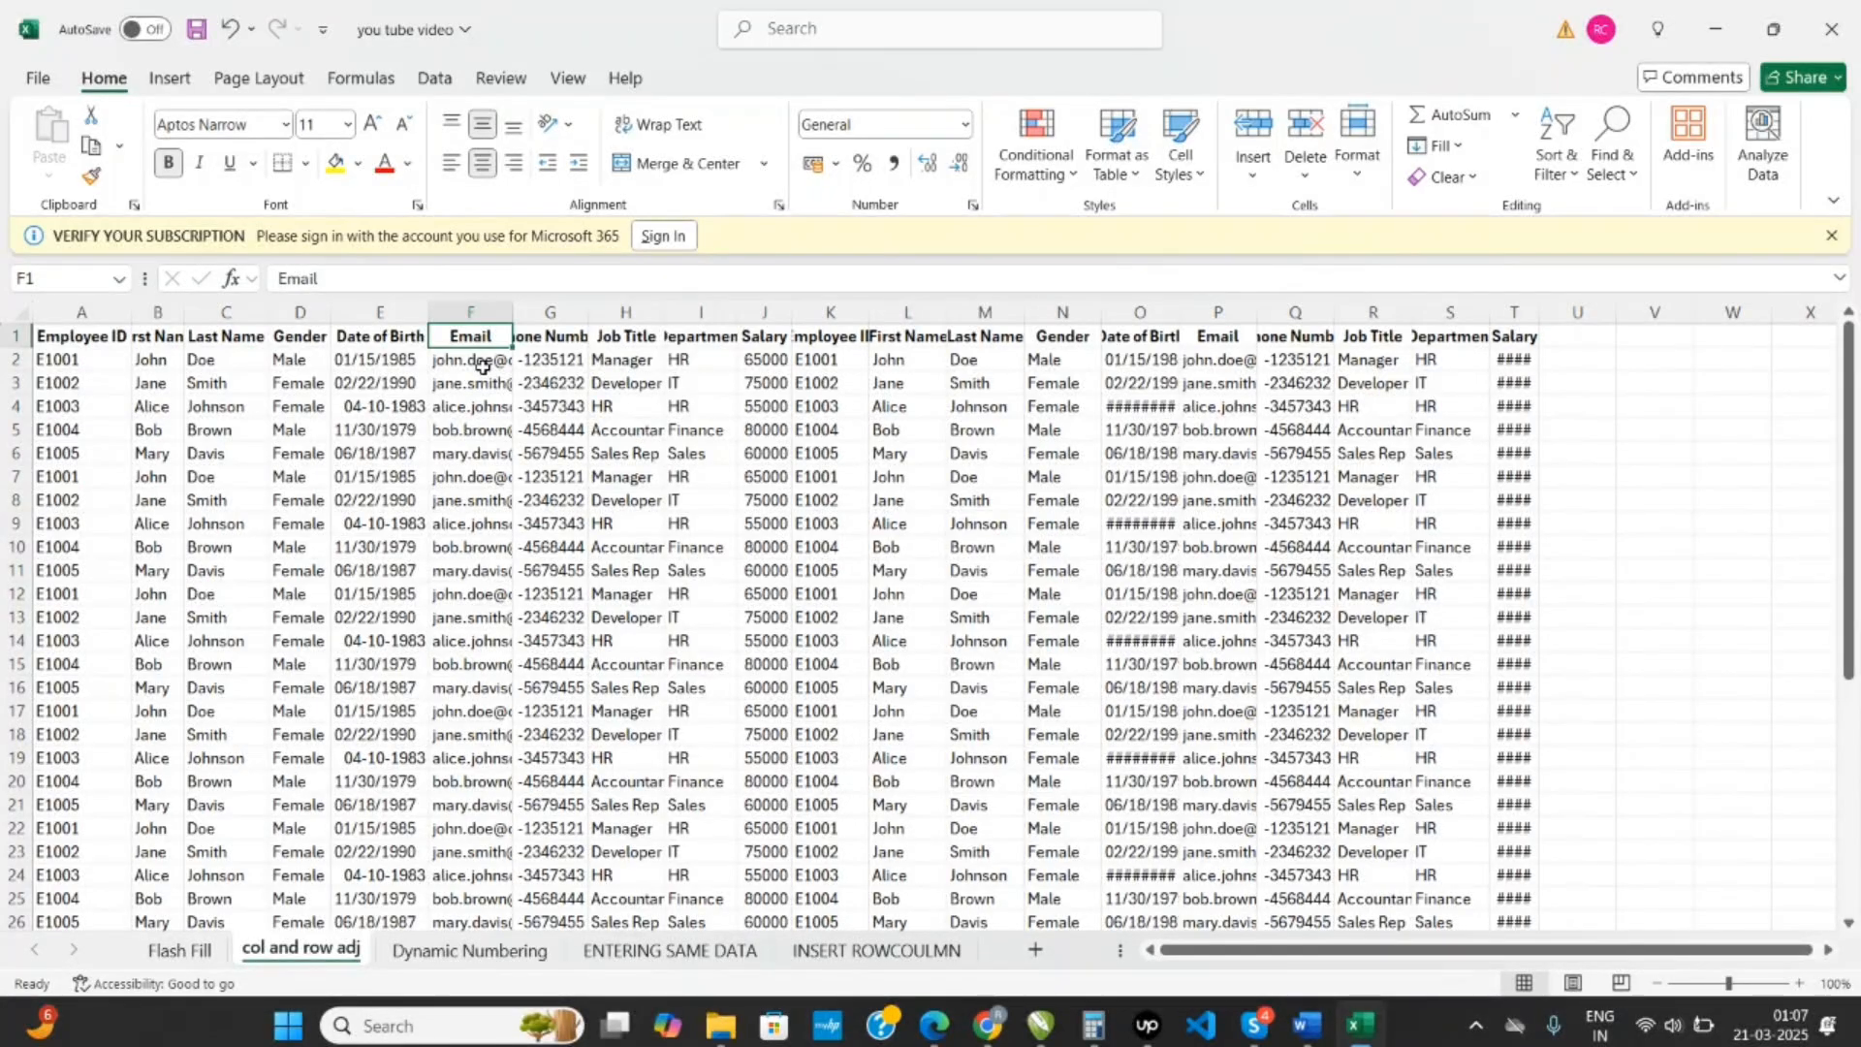
{"action": "left_click", "coordinate": [482, 365]}
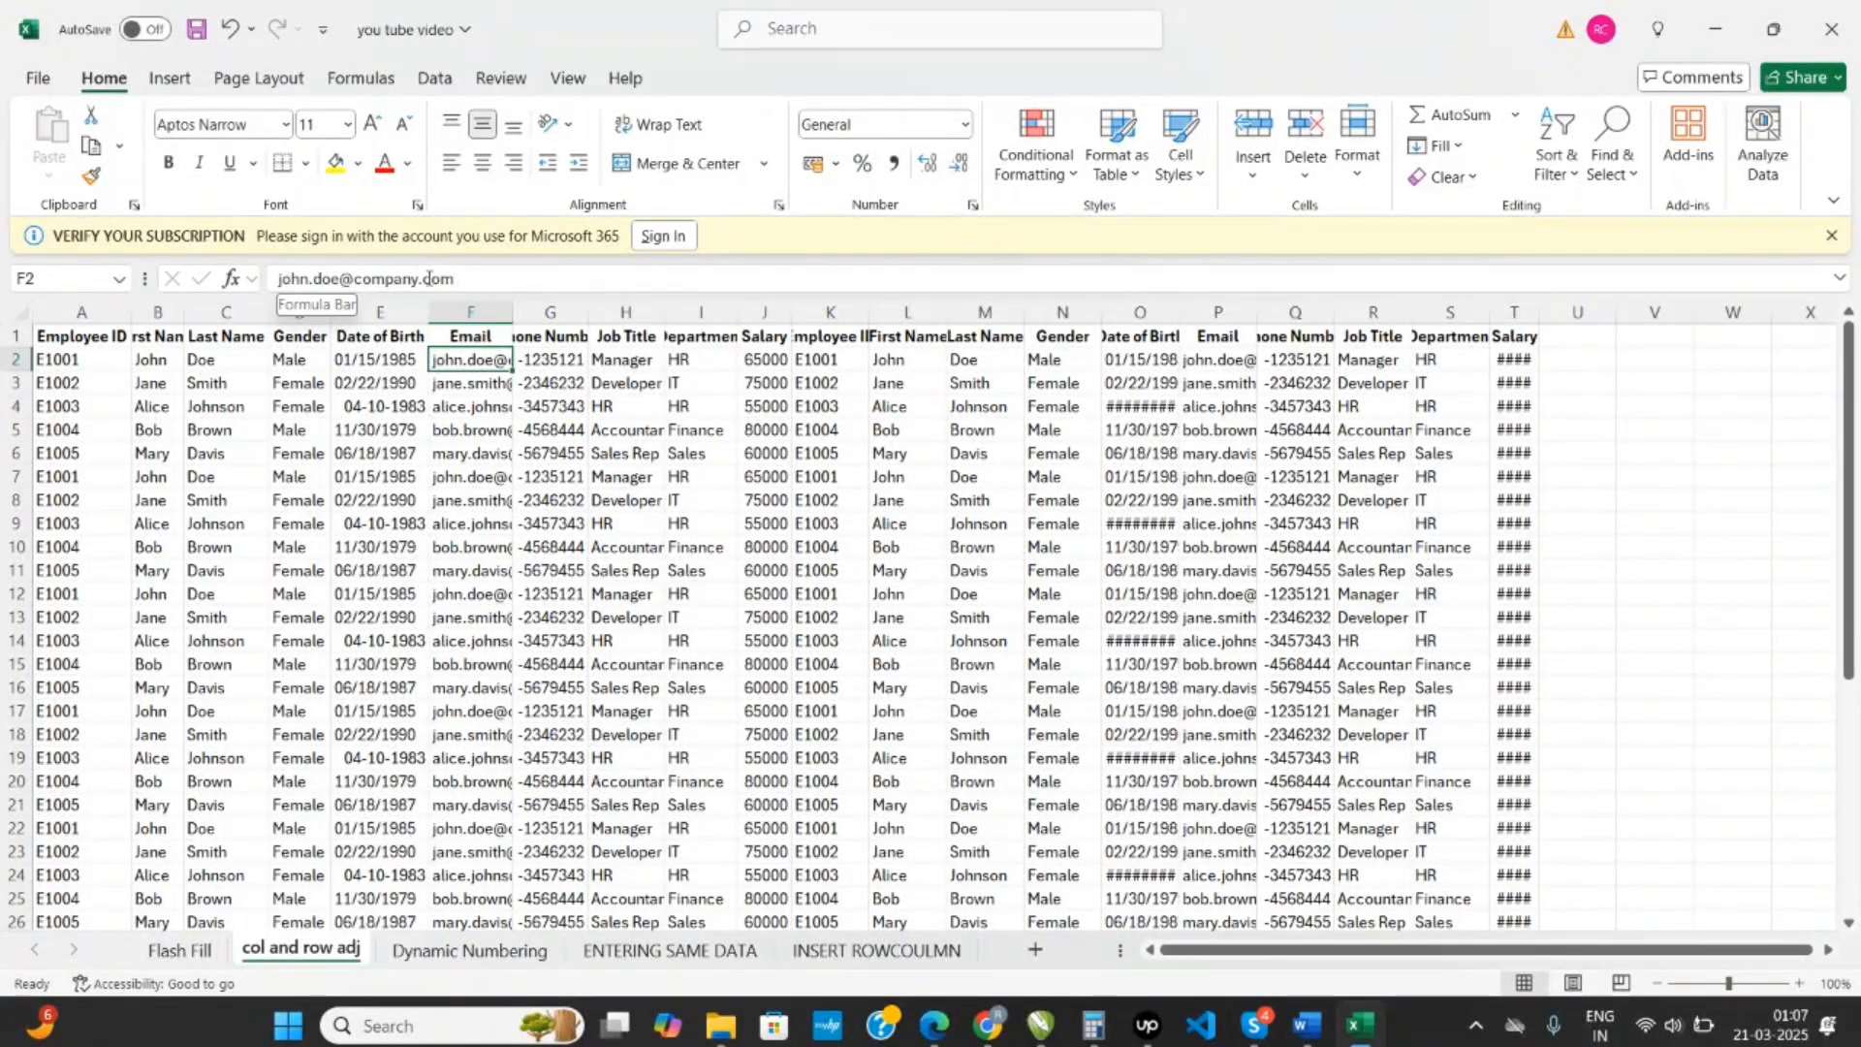
{"action": "left_click", "coordinate": [493, 386]}
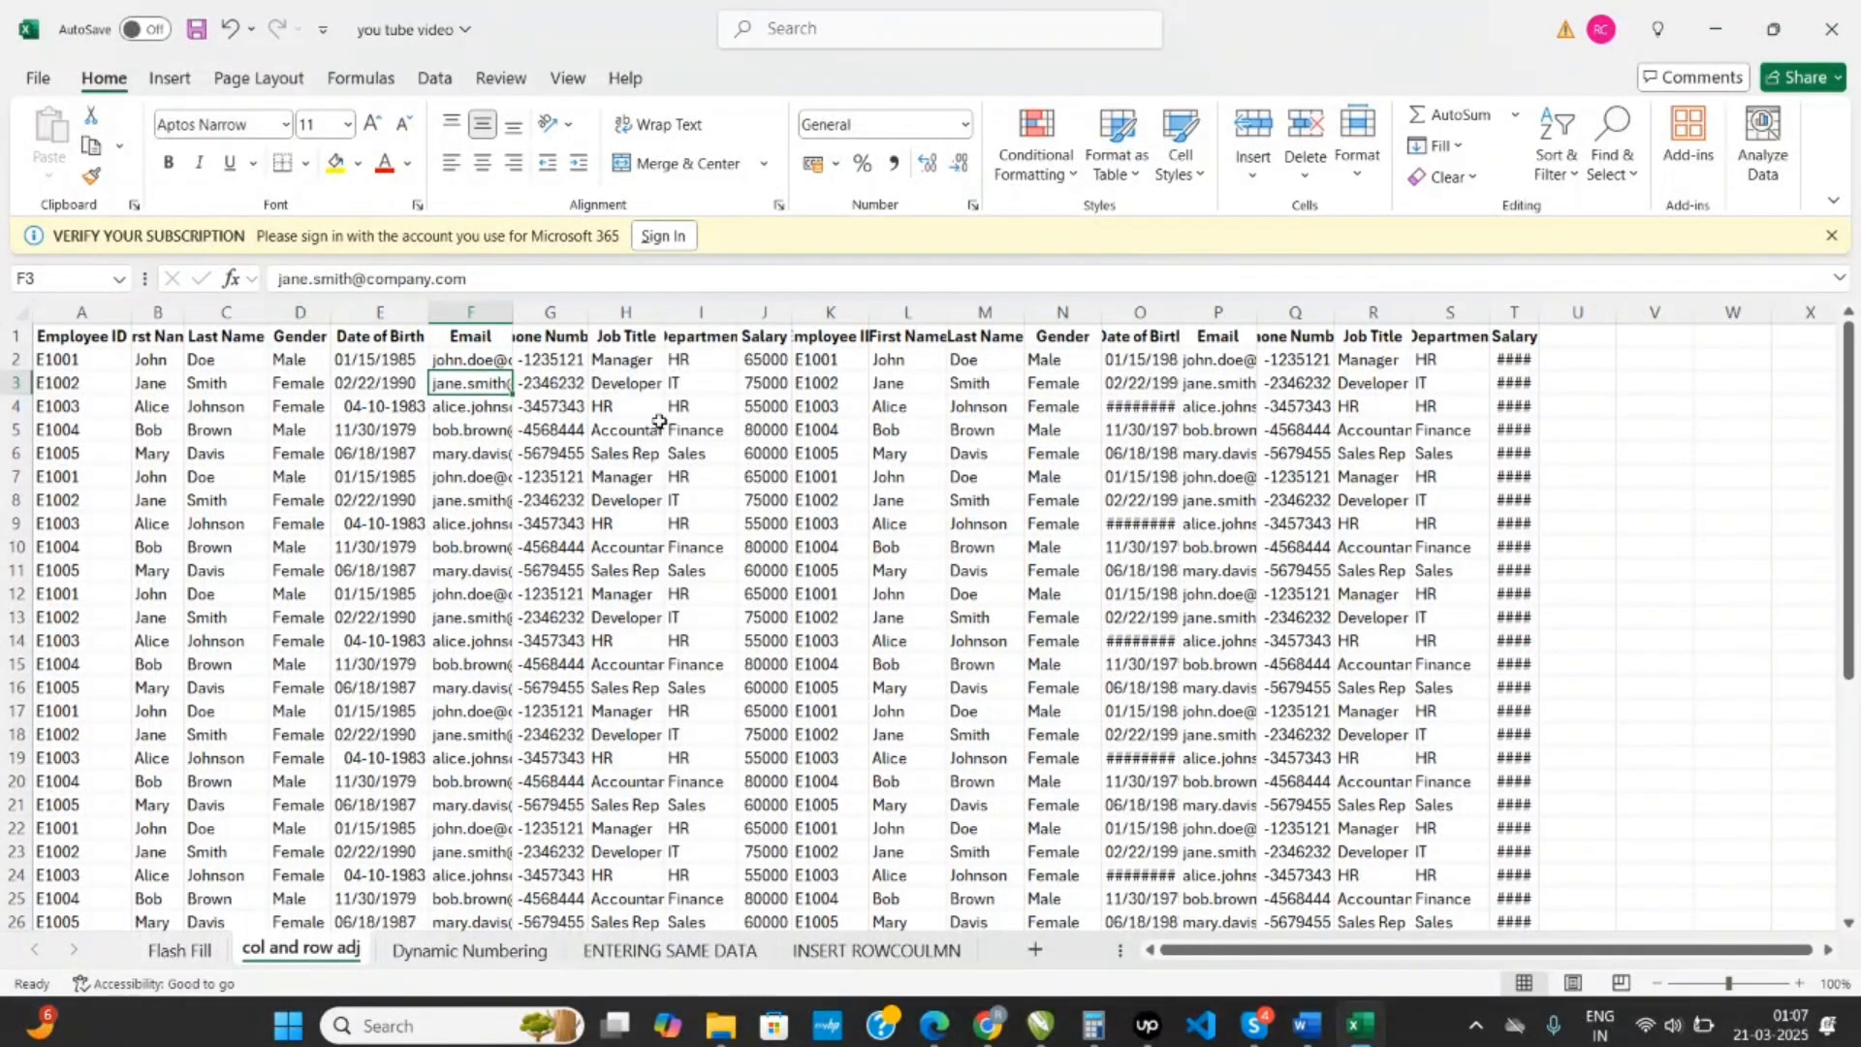
{"action": "left_click", "coordinate": [1130, 409]}
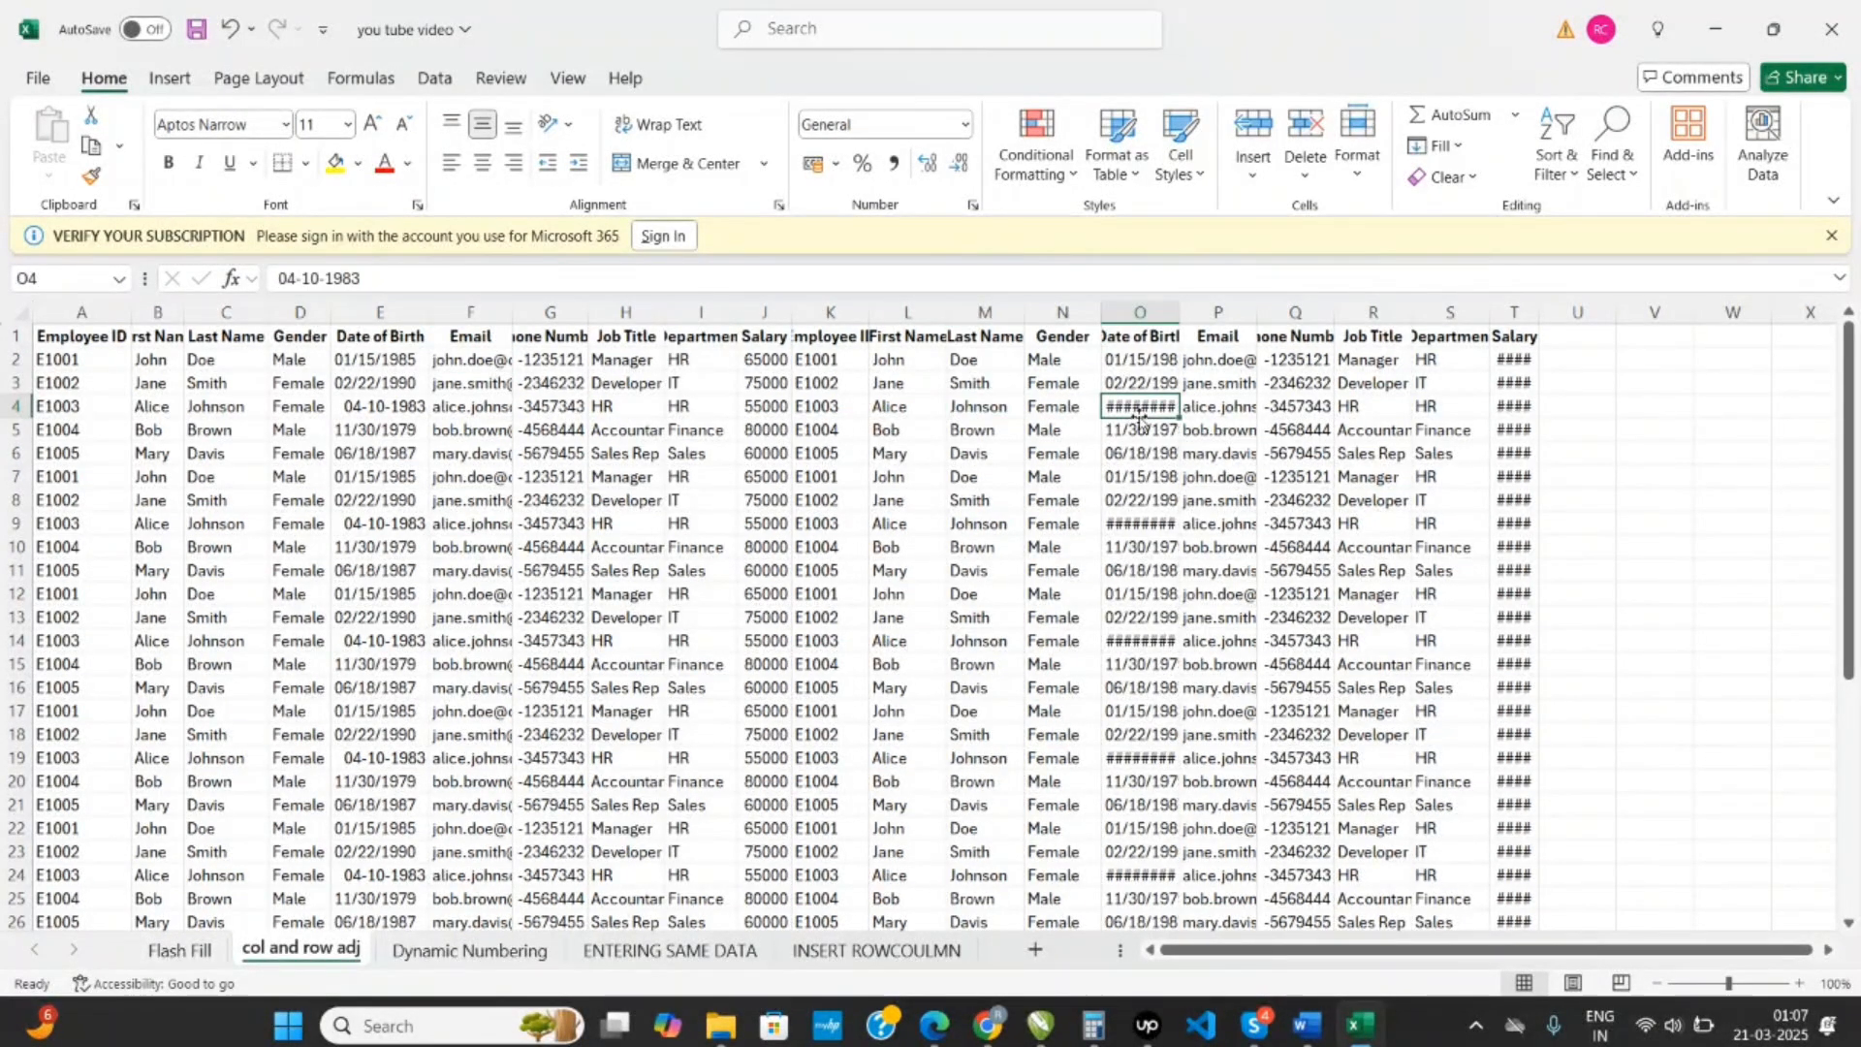
{"action": "left_click", "coordinate": [1519, 388]}
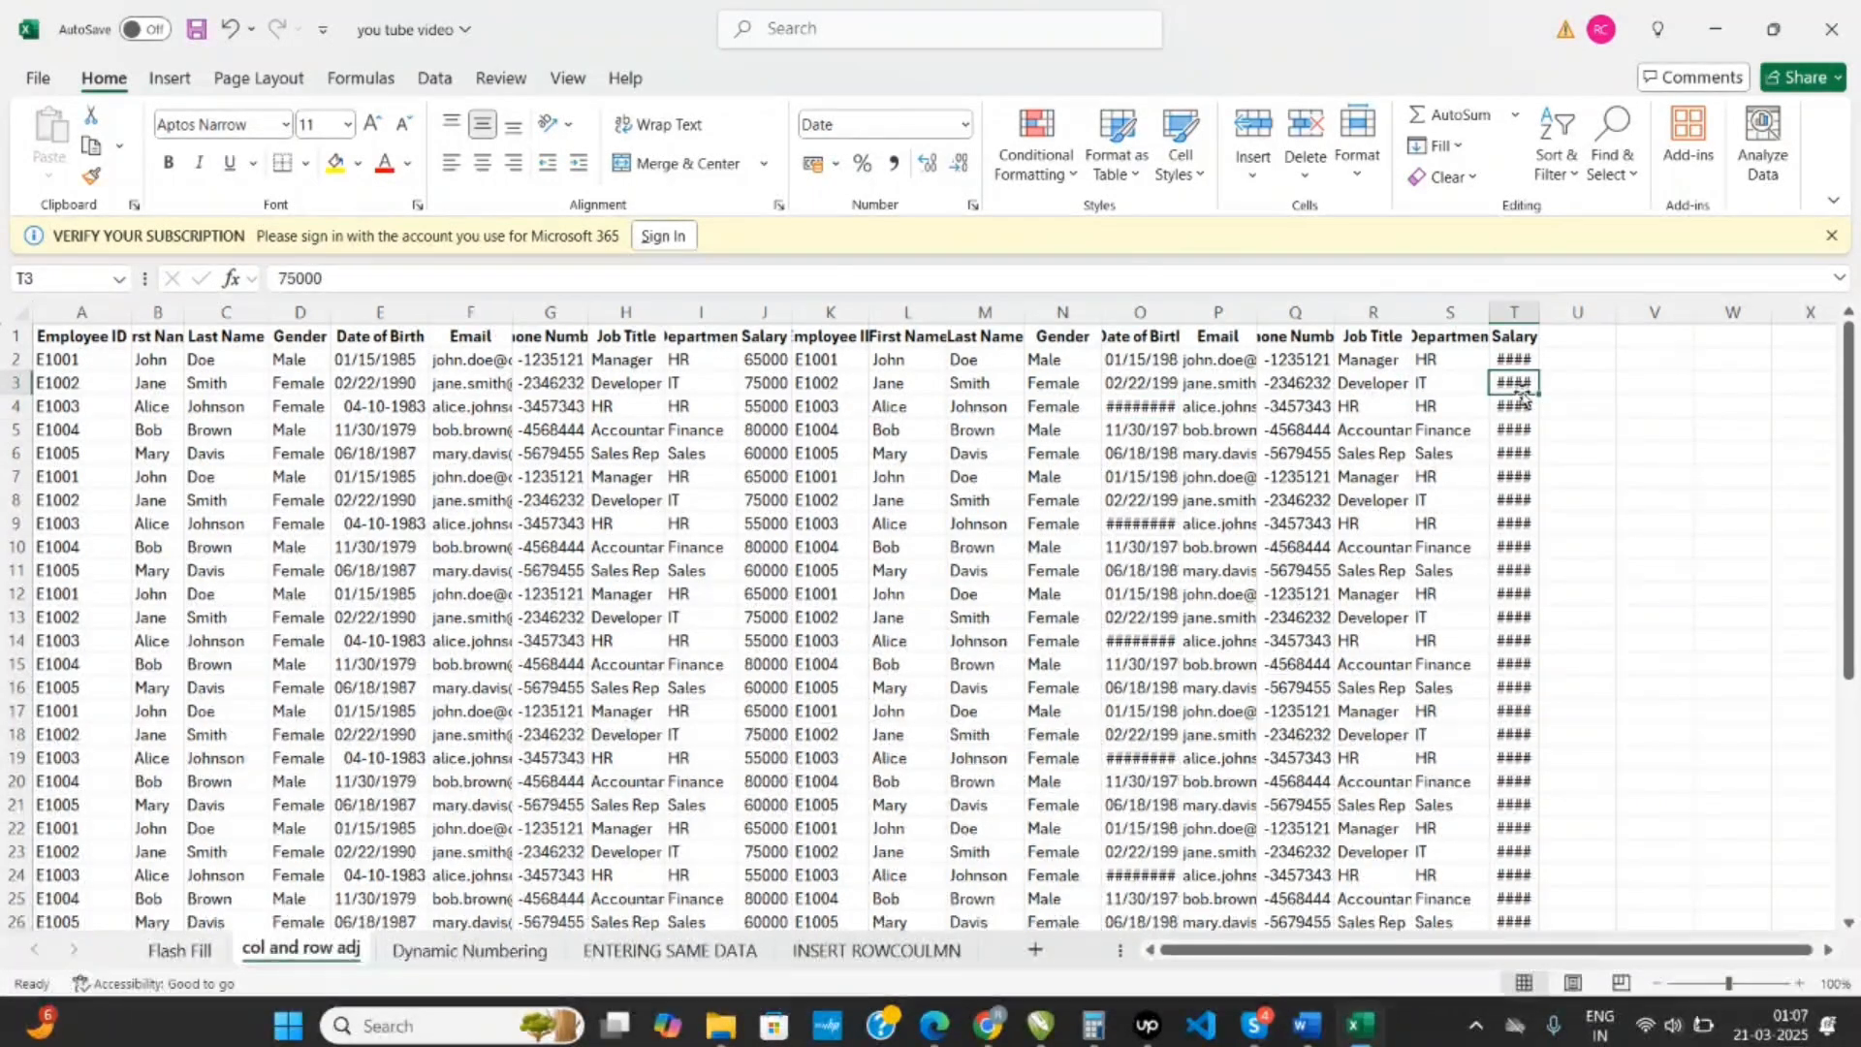
{"action": "left_click", "coordinate": [1141, 408]}
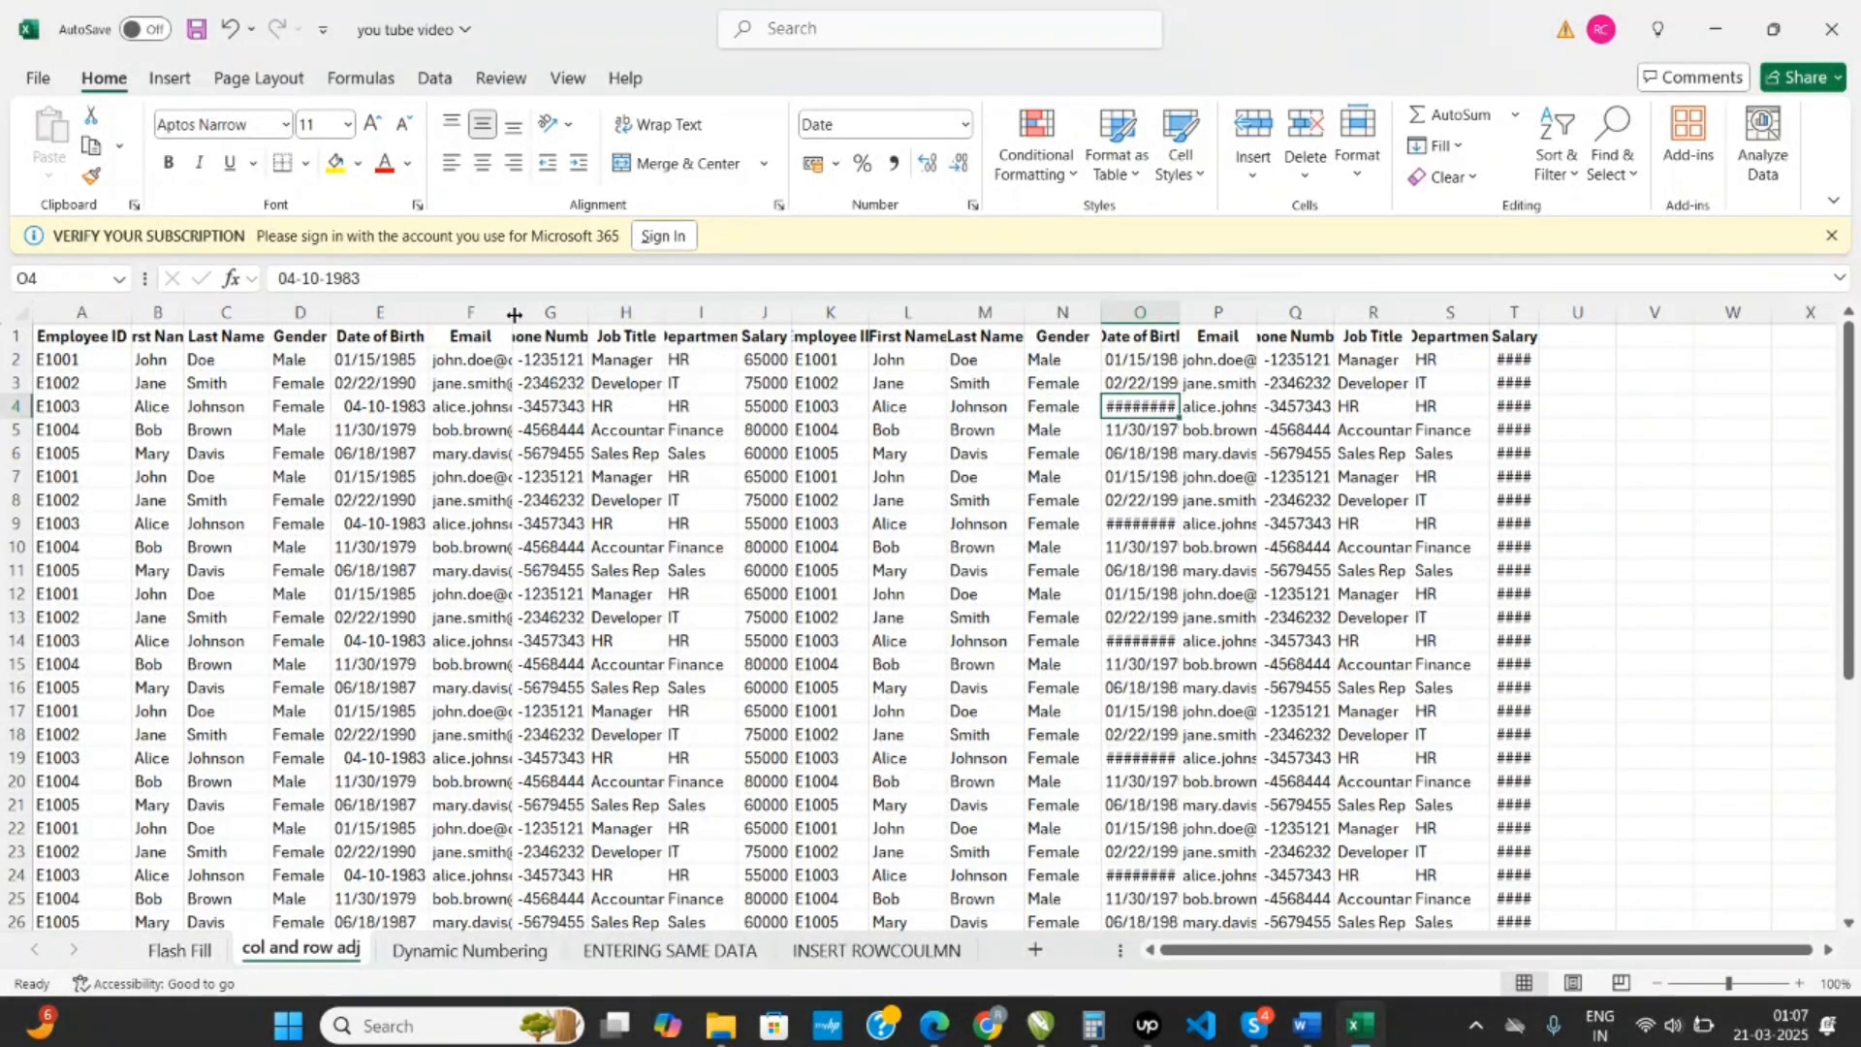
- Try widening the Email column and auto-fitting the Phone Number column, and undo both width changes
{"action": "left_click_drag", "start_coordinate": [514, 315], "coordinate": [650, 314]}
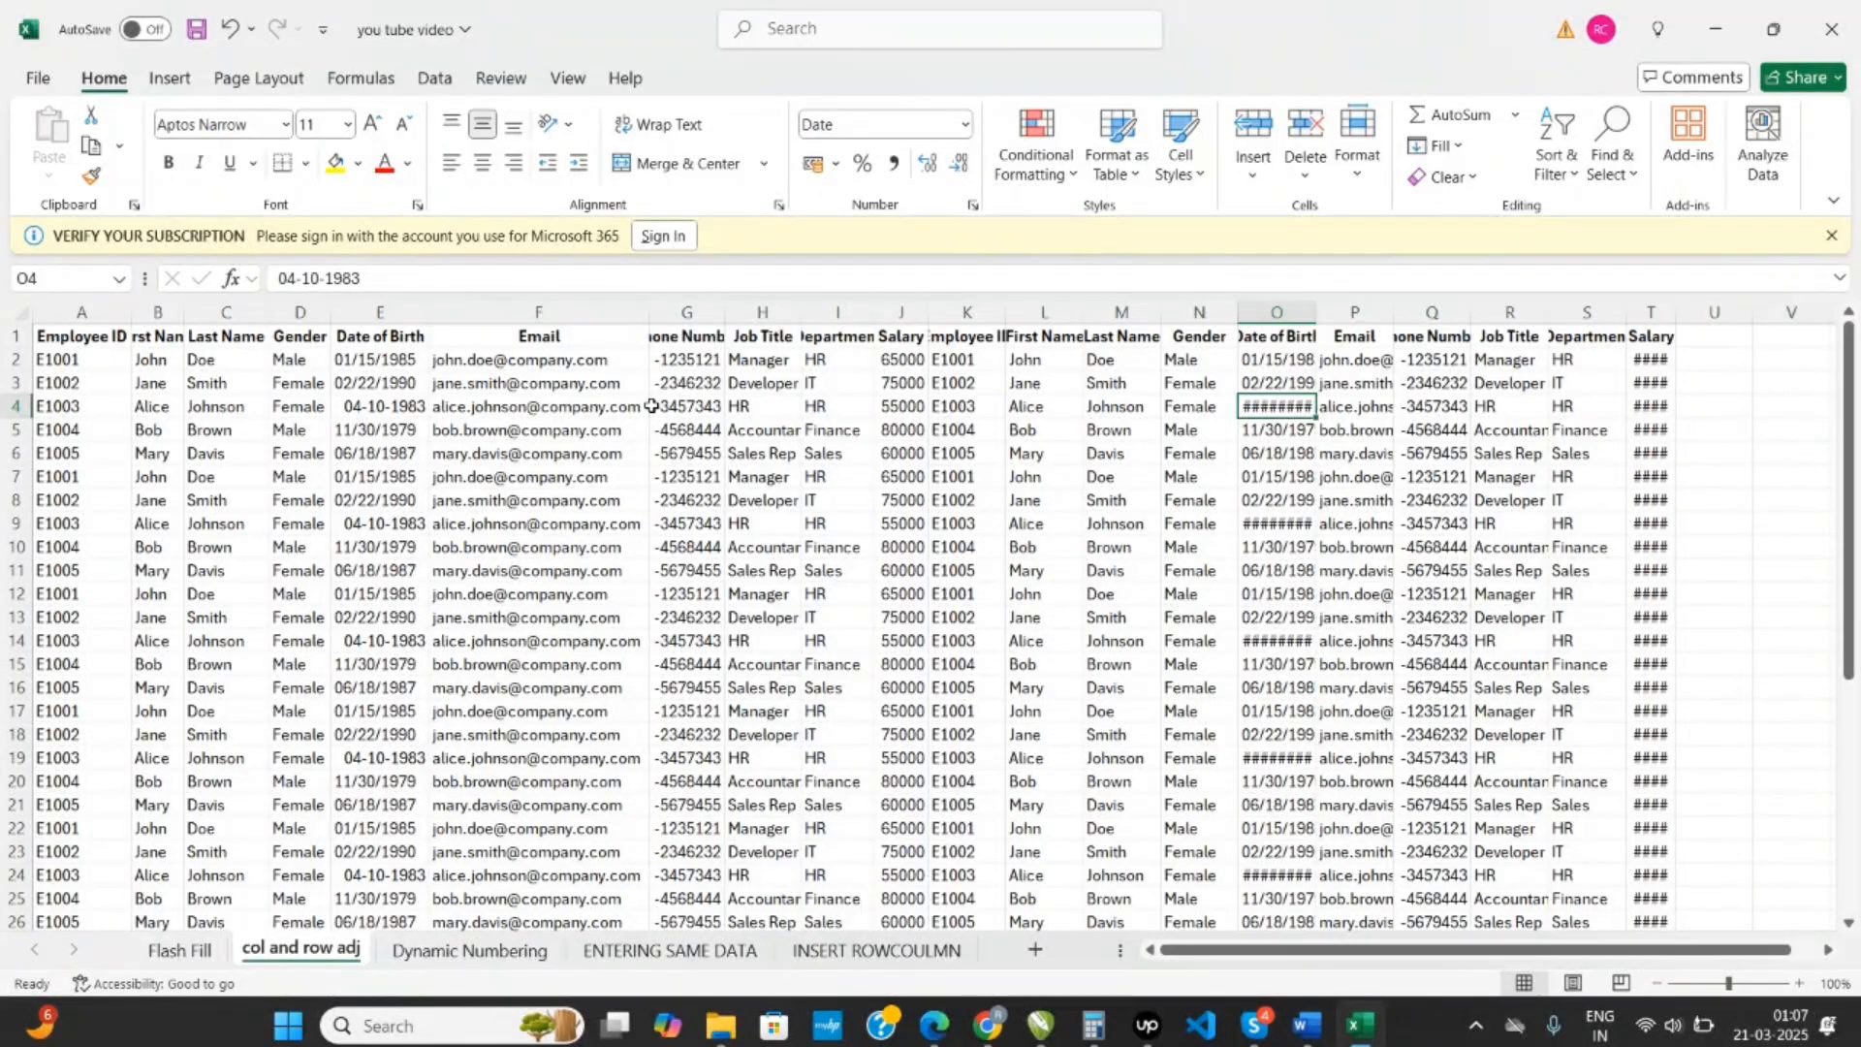
{"action": "double_click", "coordinate": [726, 314]}
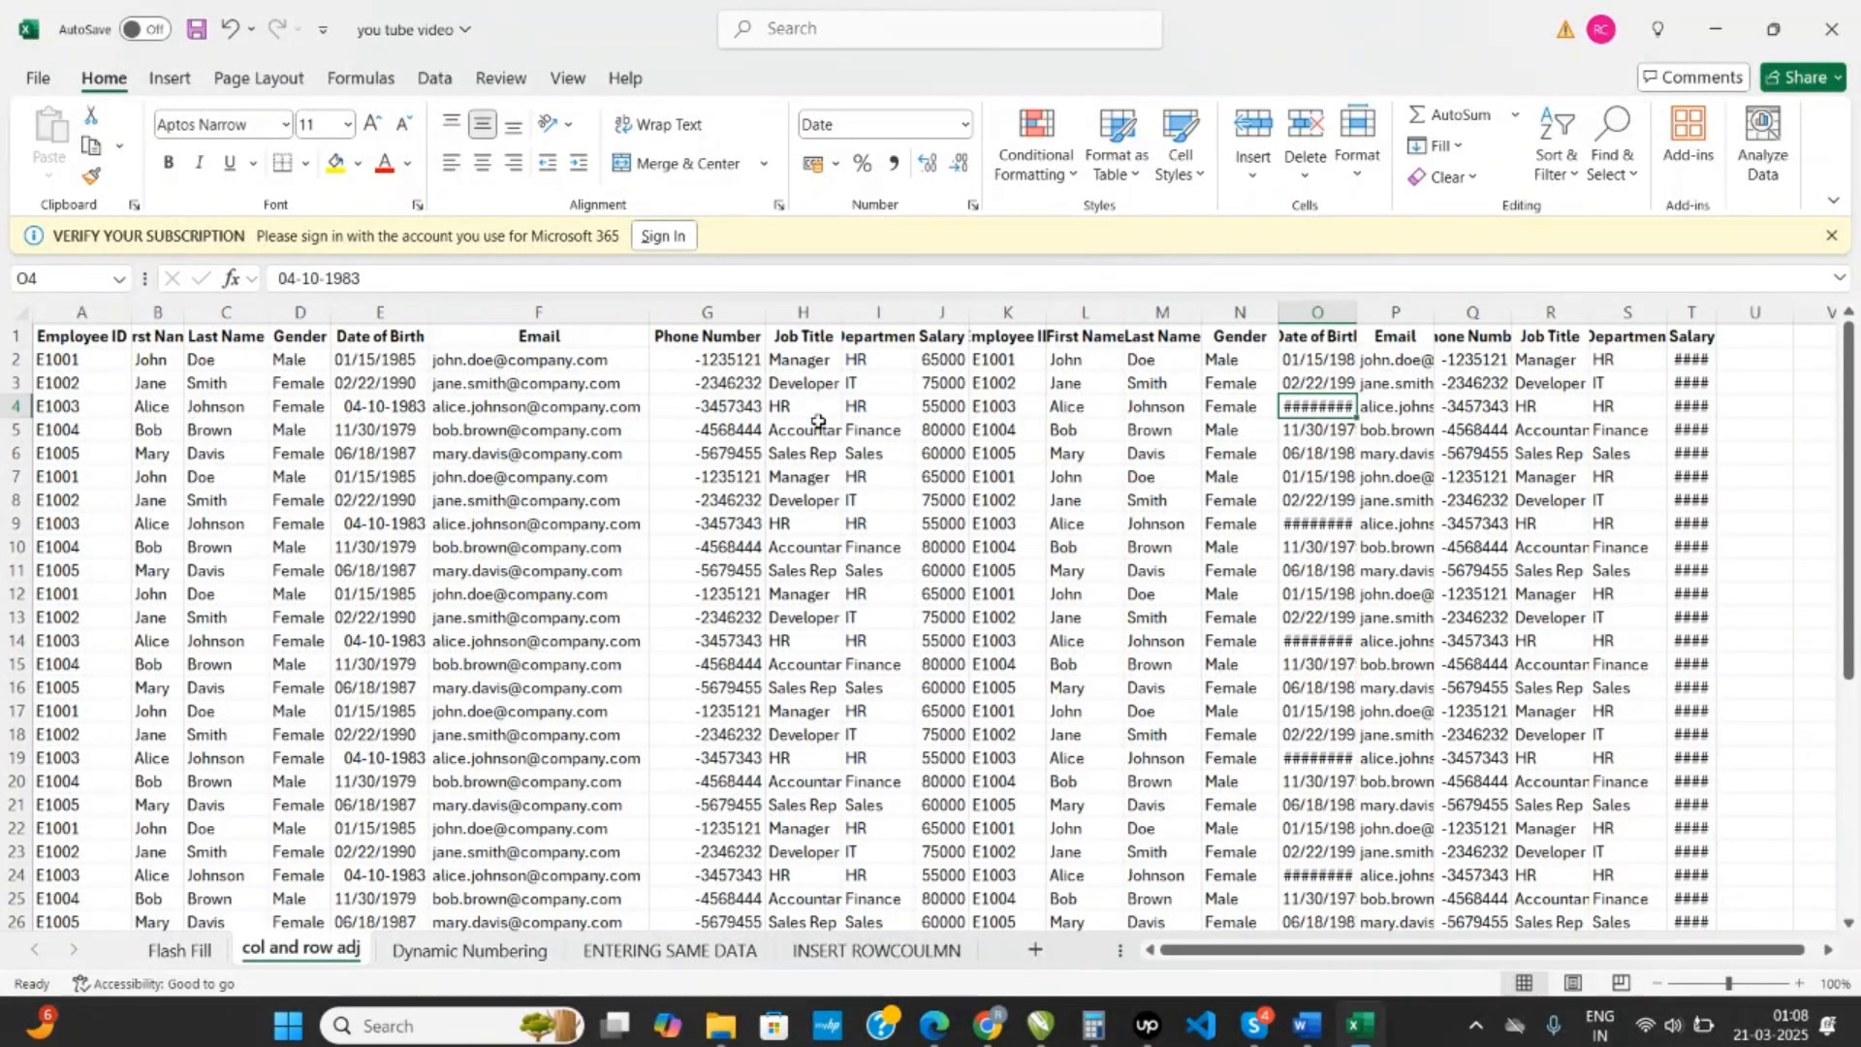
{"action": "key", "text": "ctrl+z"}
{"action": "key", "text": "ctrl+Page_Up"}
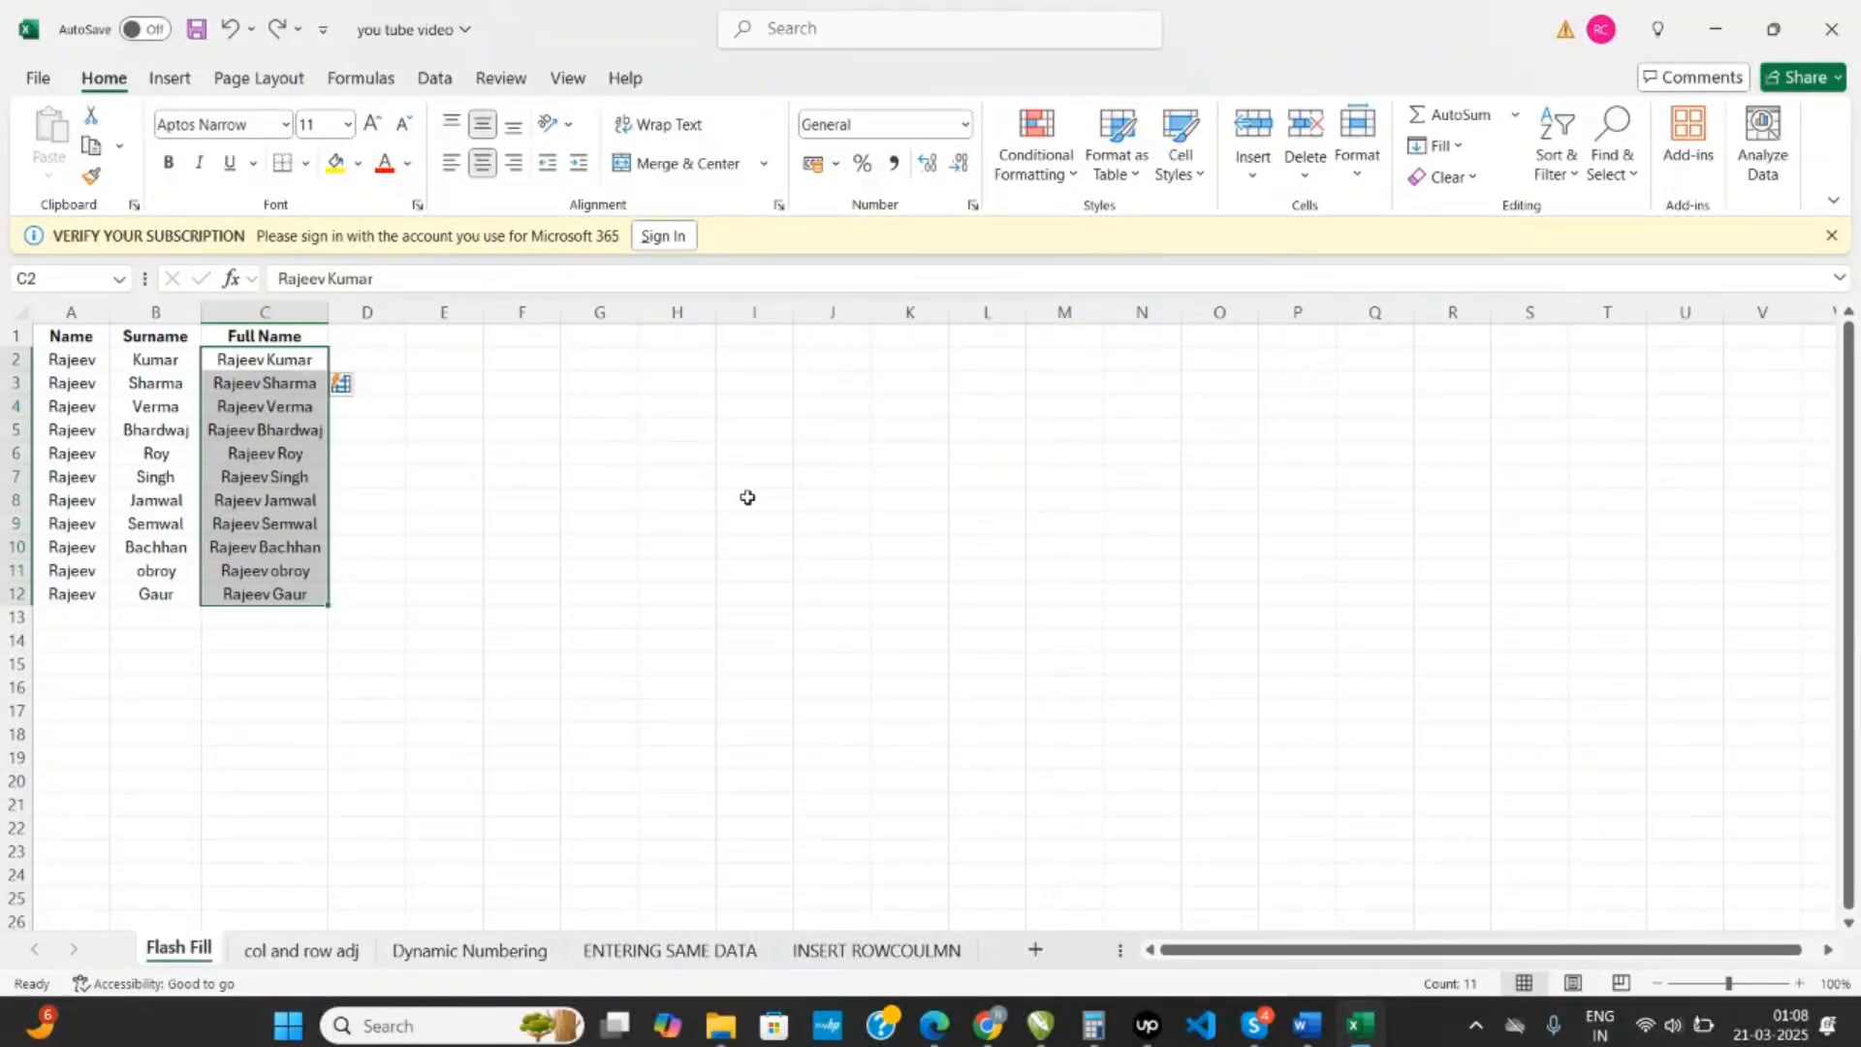
{"action": "left_click", "coordinate": [300, 949]}
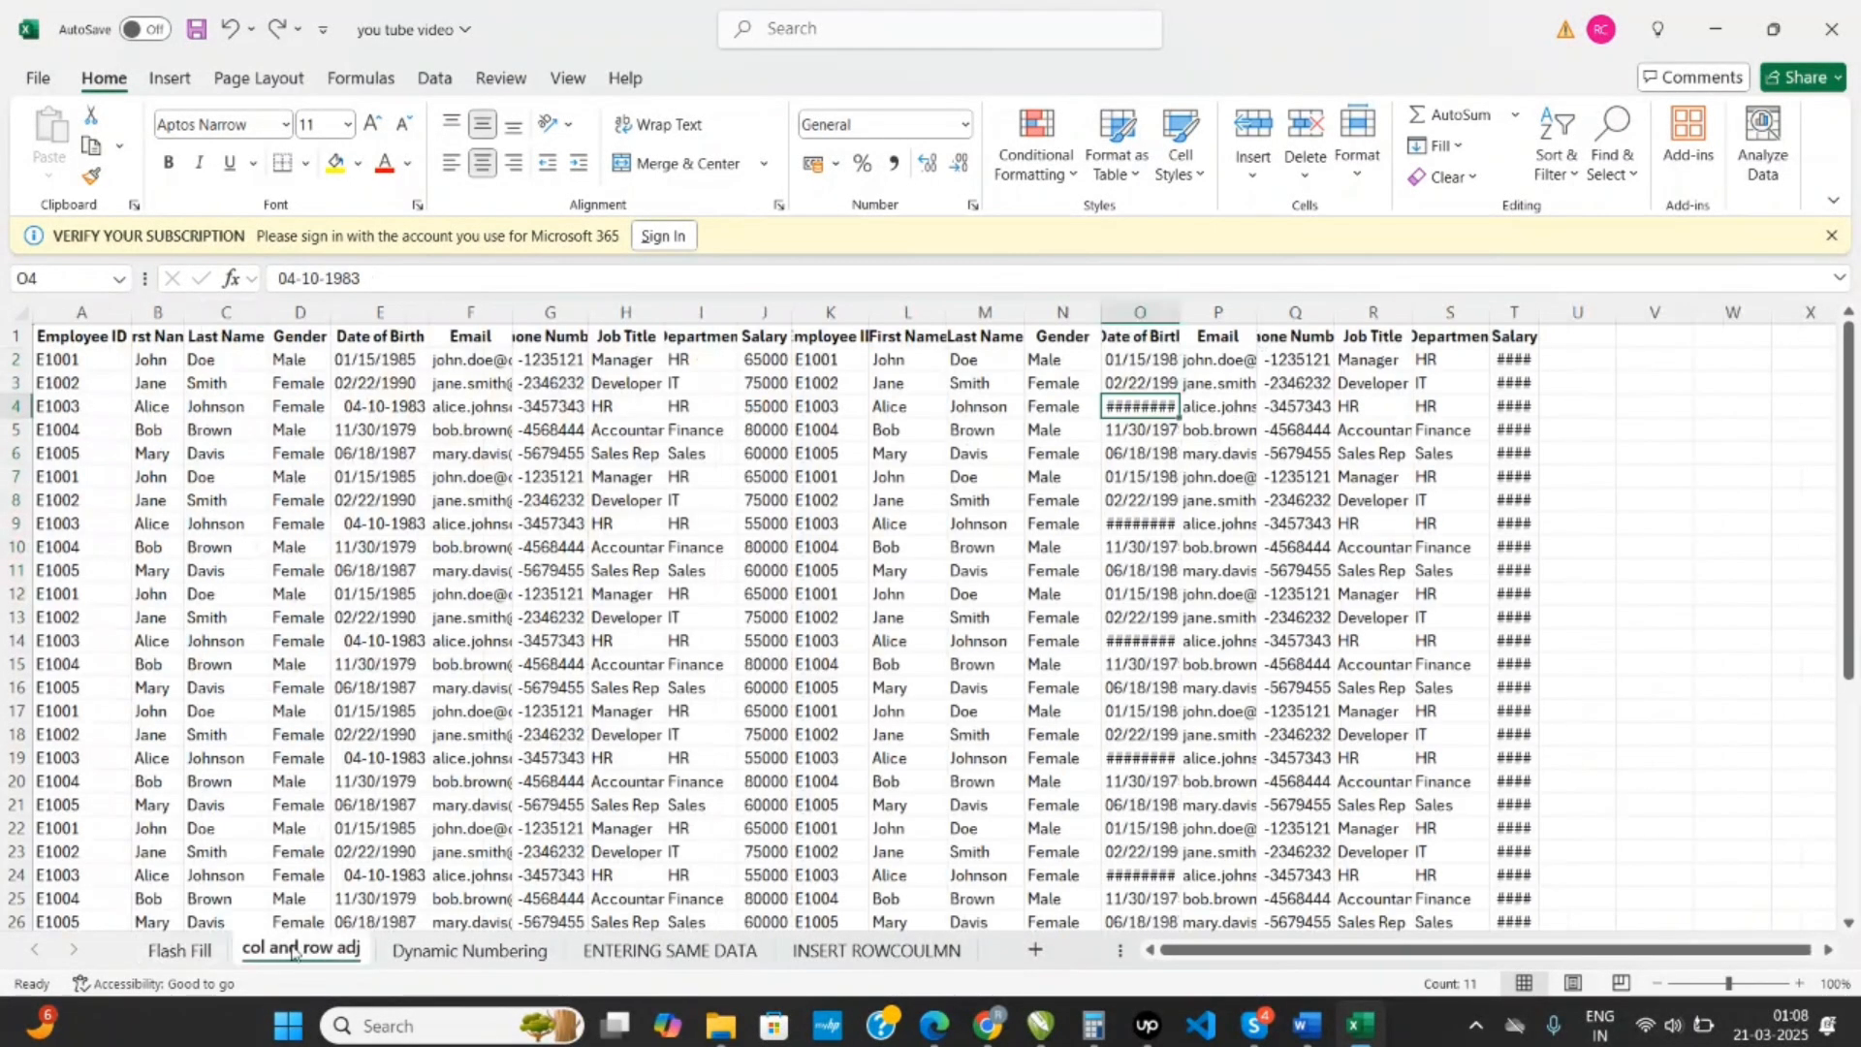
- Select the whole employee data range A1:T41 and auto-fit its column widths
{"action": "left_click", "coordinate": [97, 341]}
{"action": "key", "text": "ctrl+shift+End"}
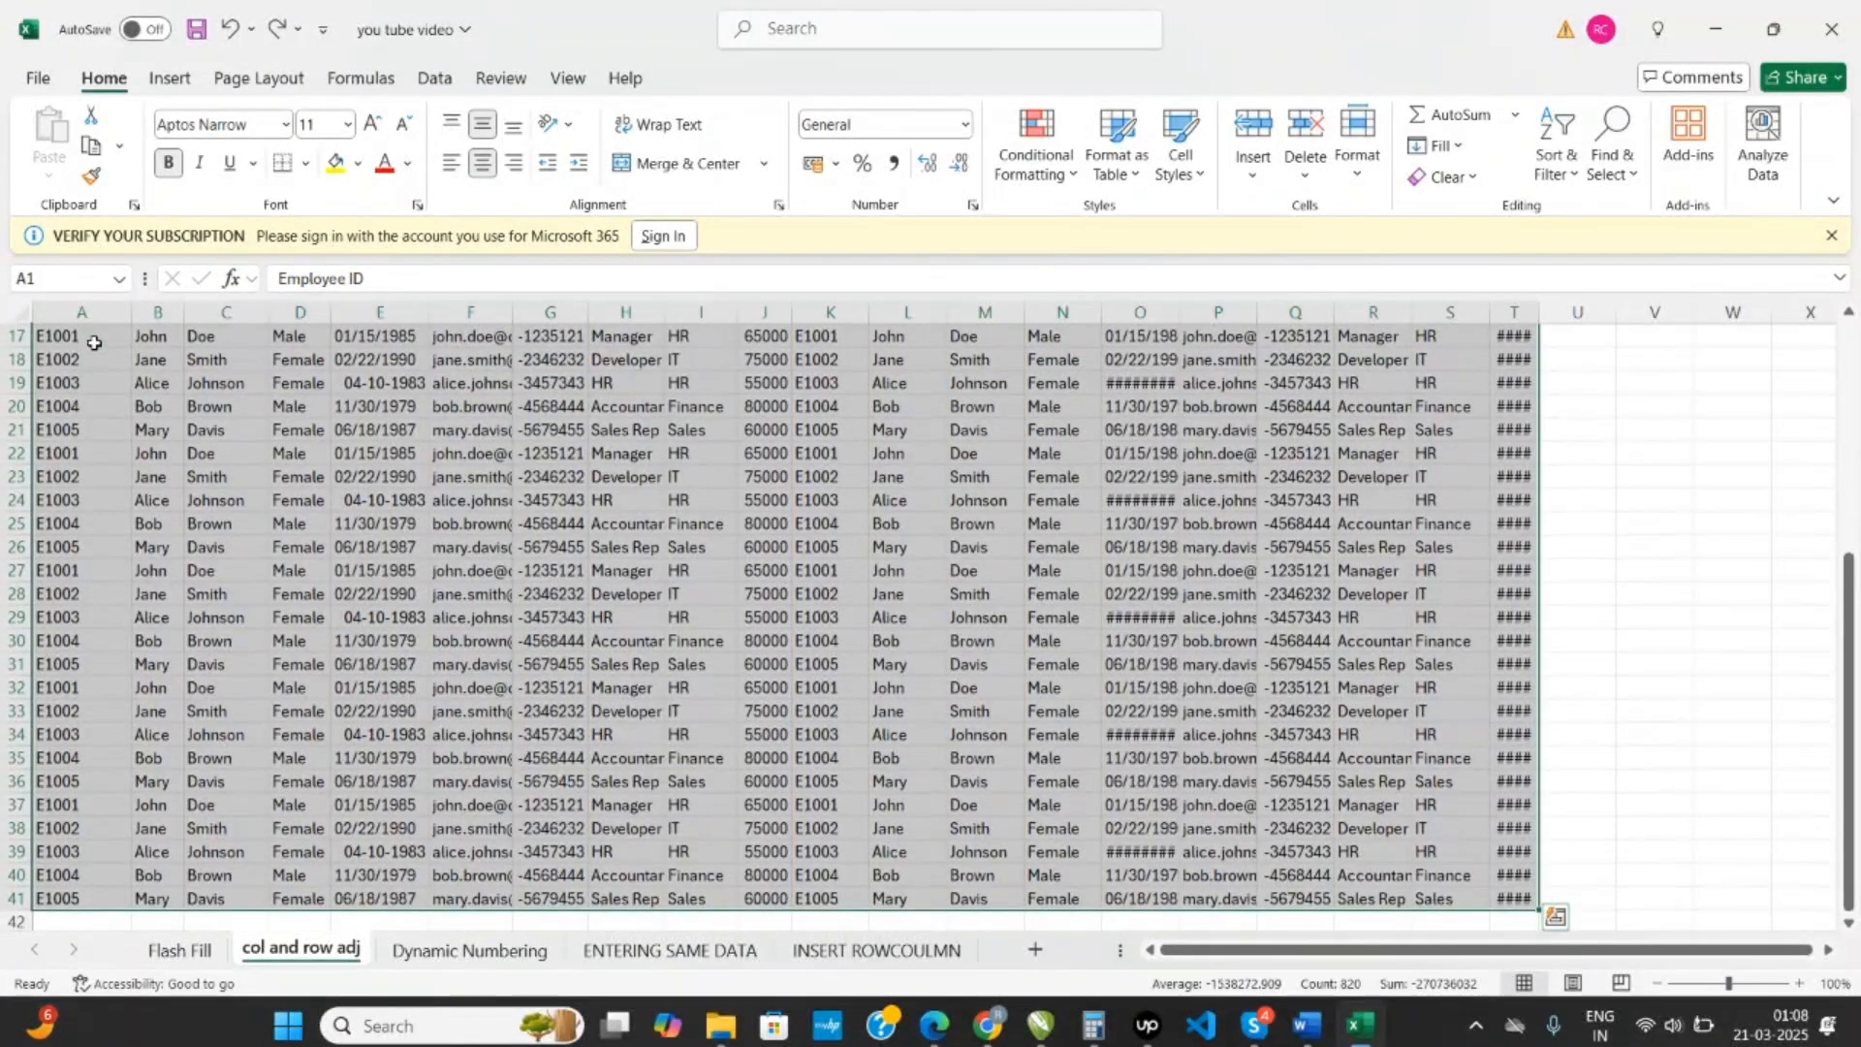
{"action": "scroll", "coordinate": [672, 462], "scroll_direction": "up", "scroll_amount": 5}
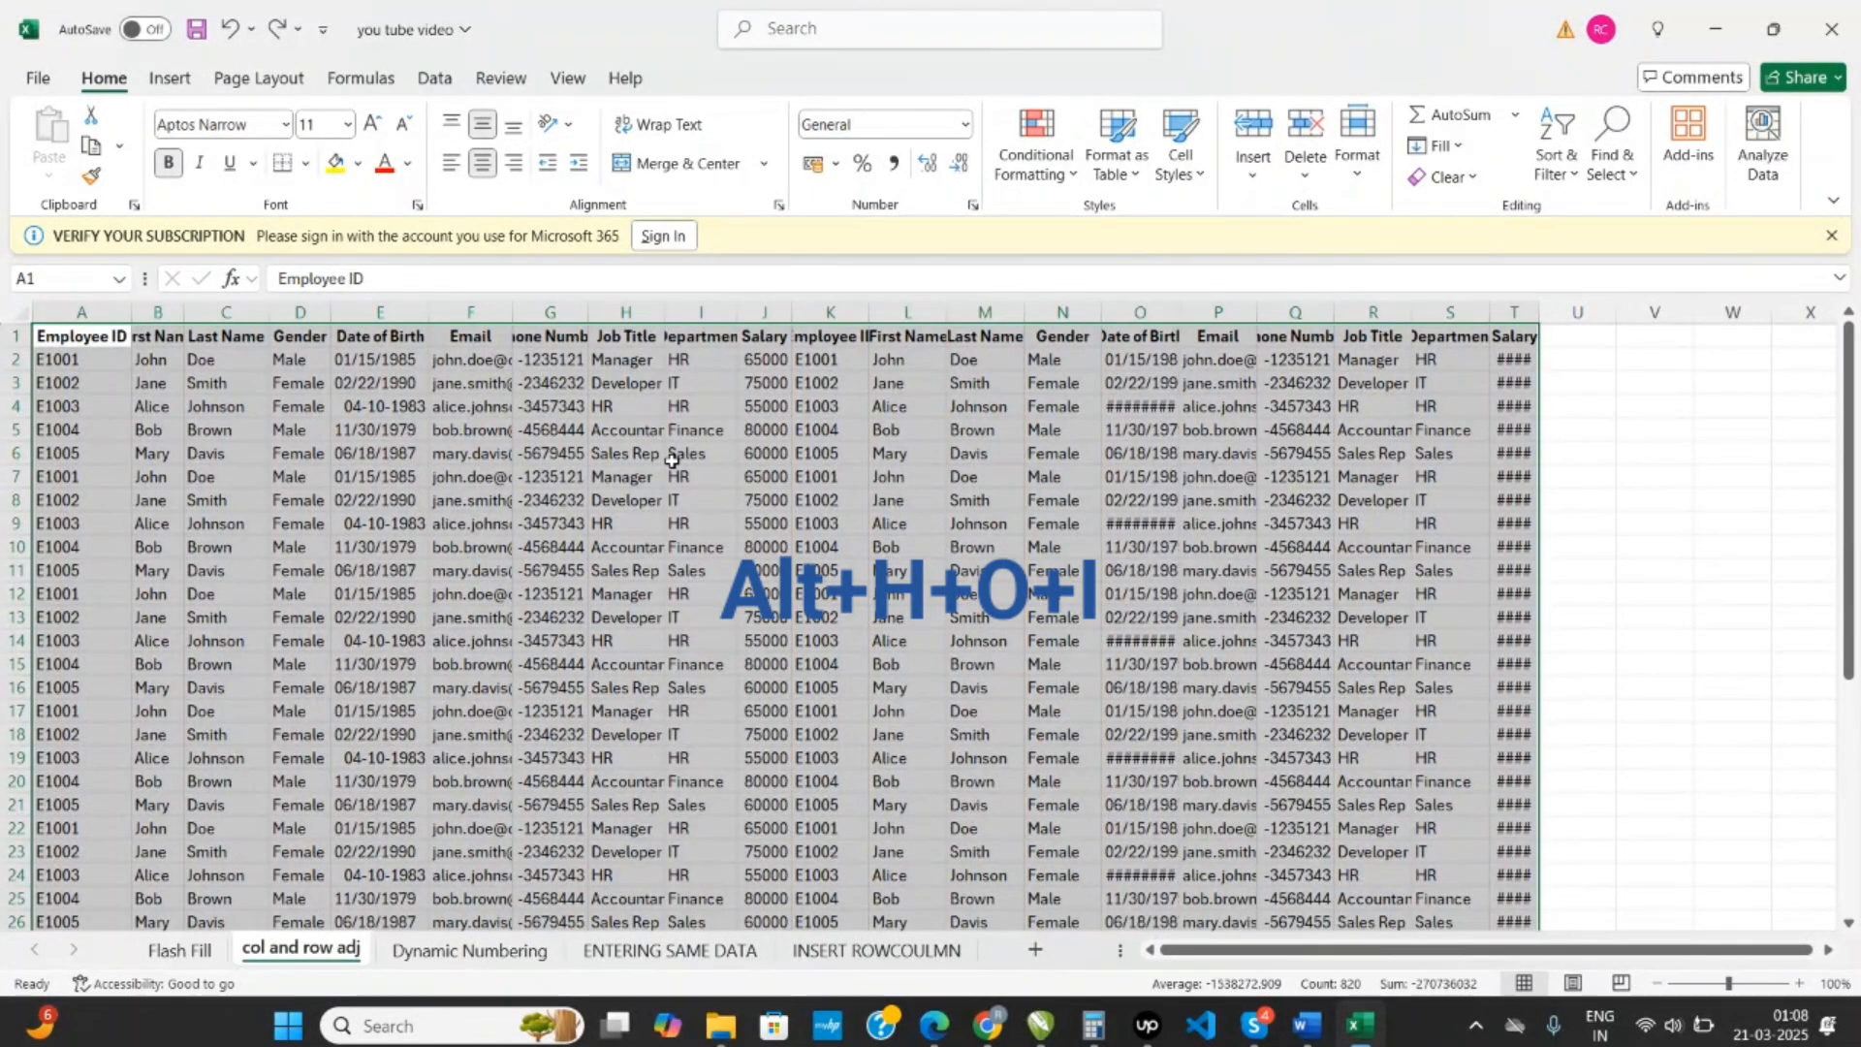
{"action": "key", "text": "alt"}
{"action": "key", "text": "h"}
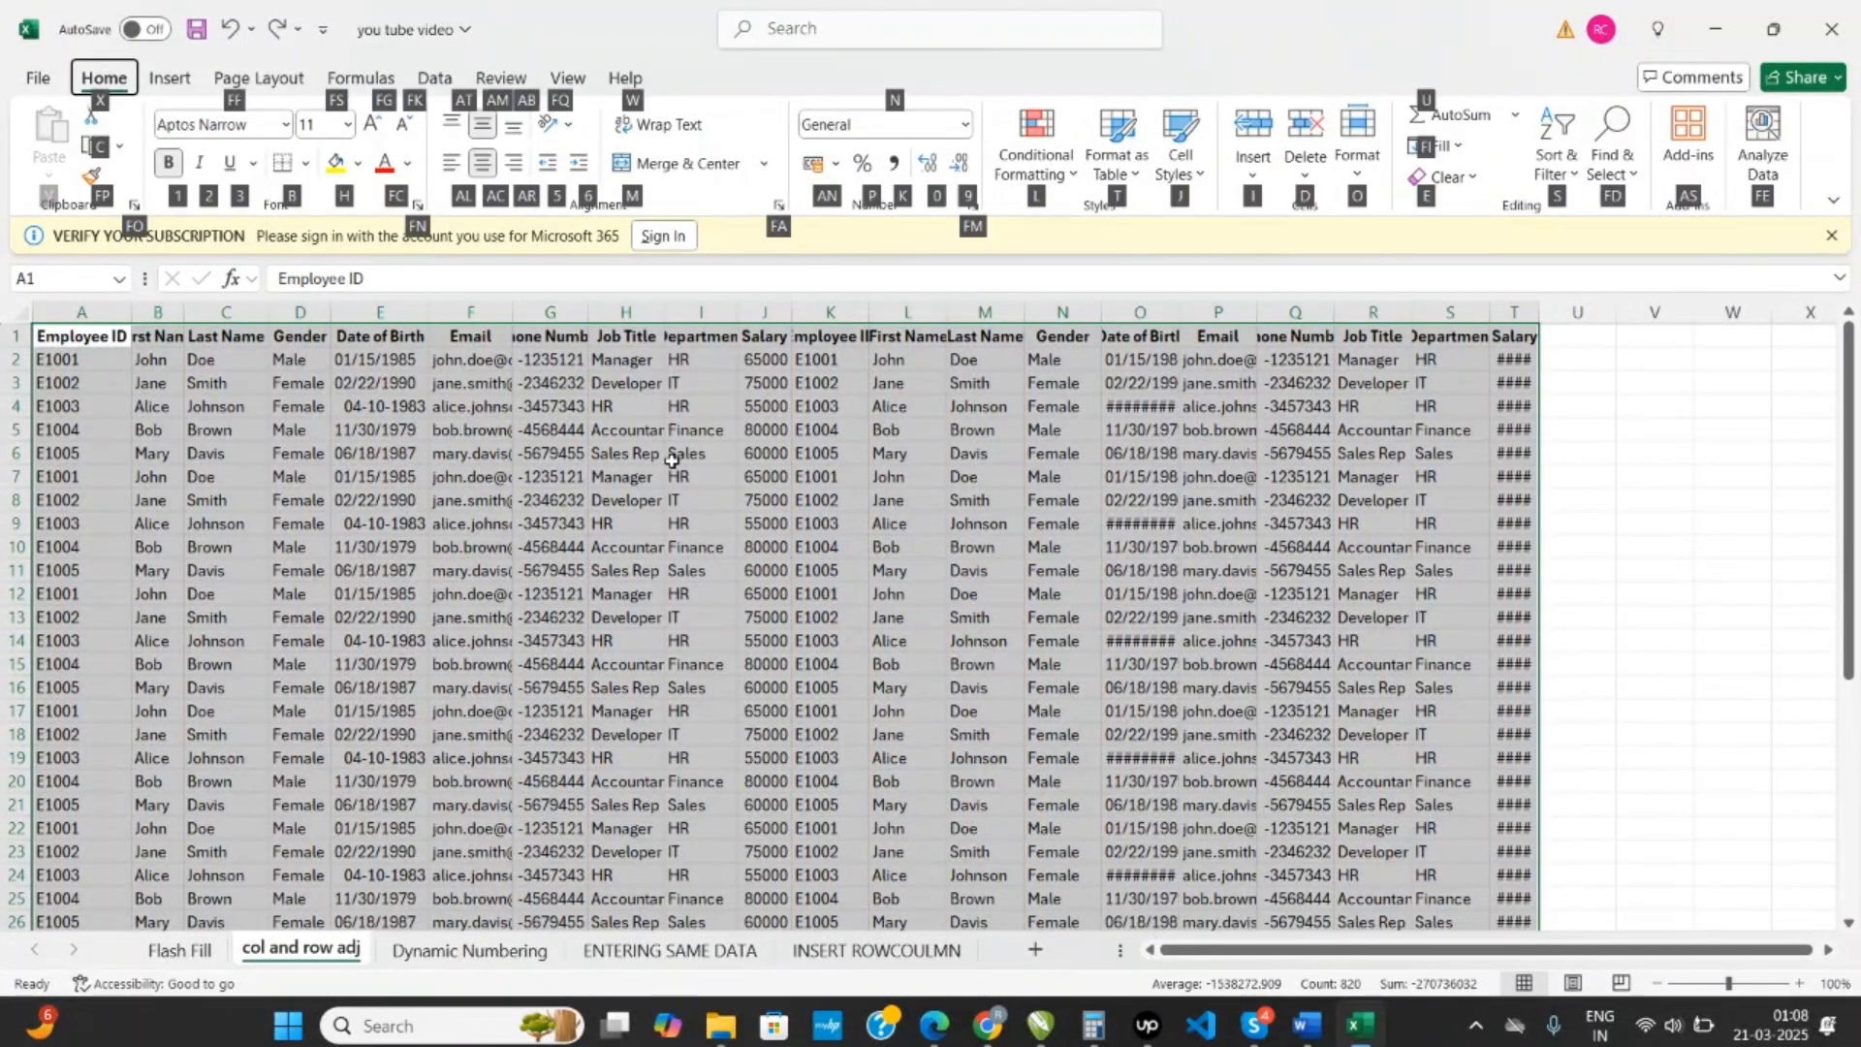
{"action": "key", "text": "o"}
{"action": "key", "text": "i"}
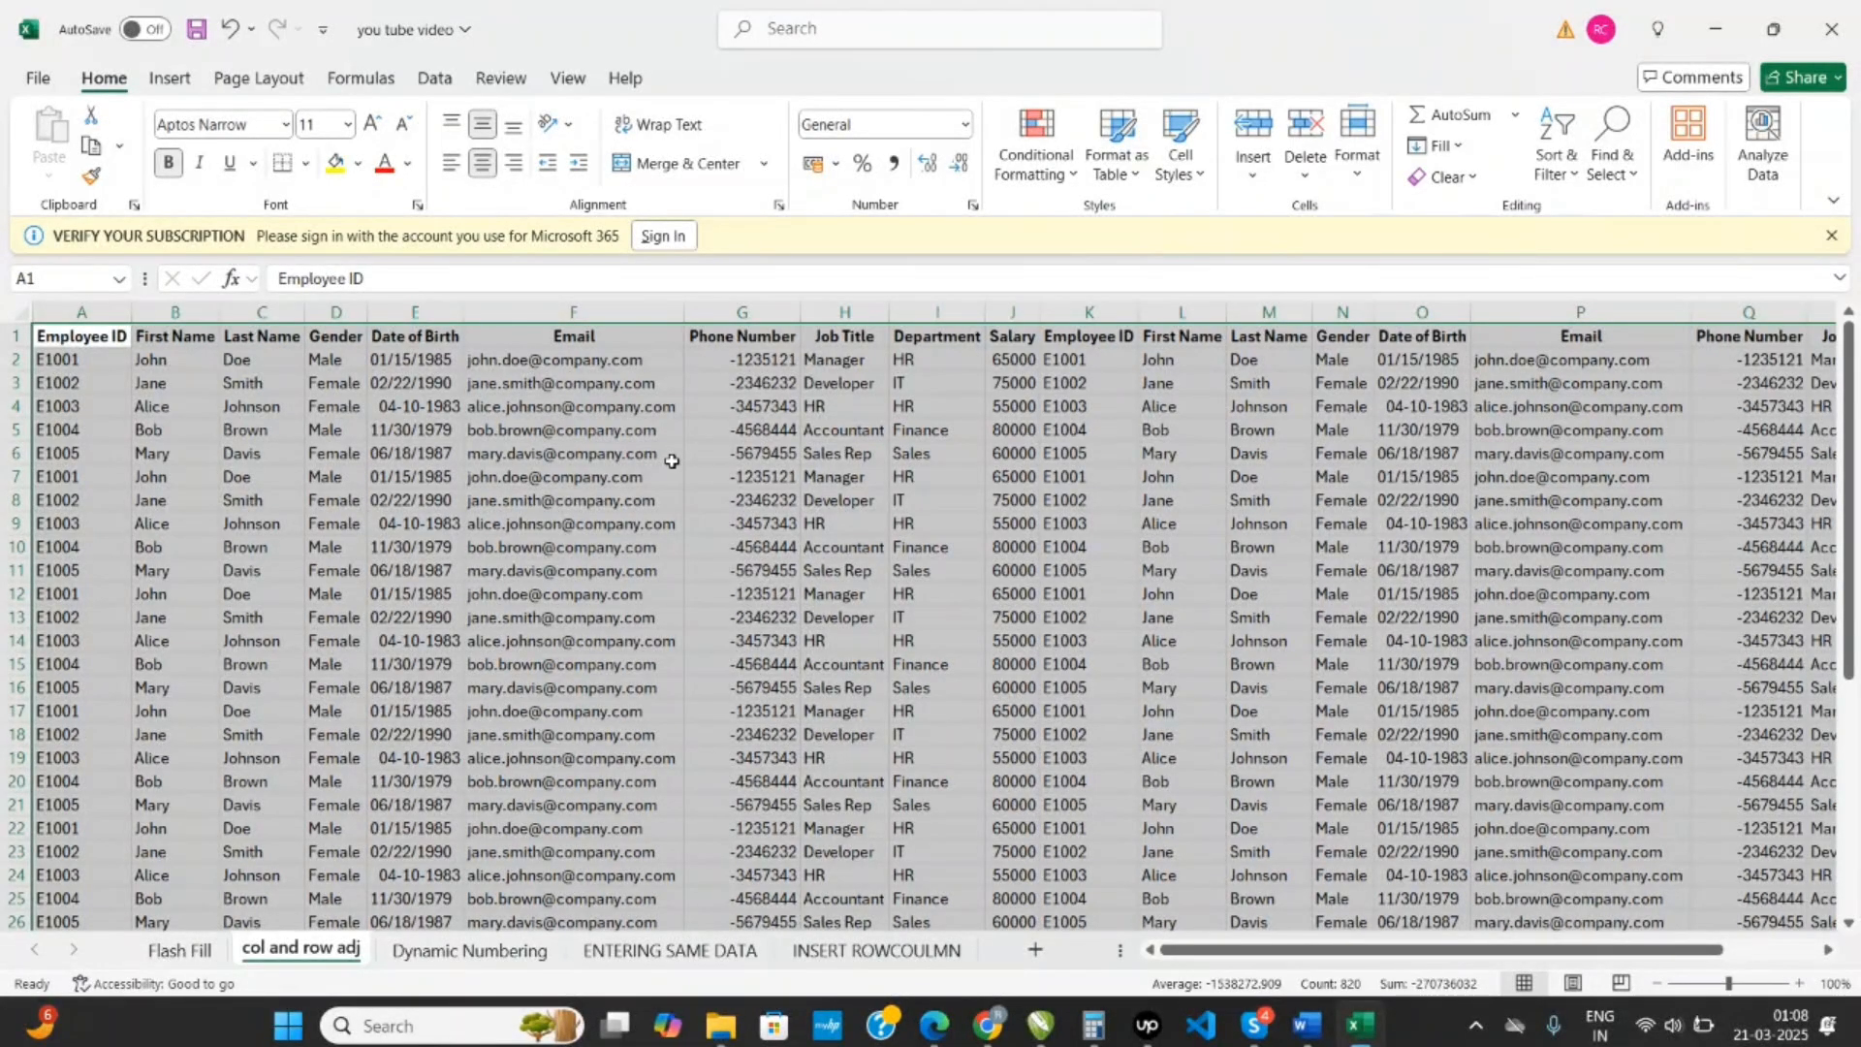
- Auto-fit the row heights of the selected employee data range
{"action": "key", "text": "alt"}
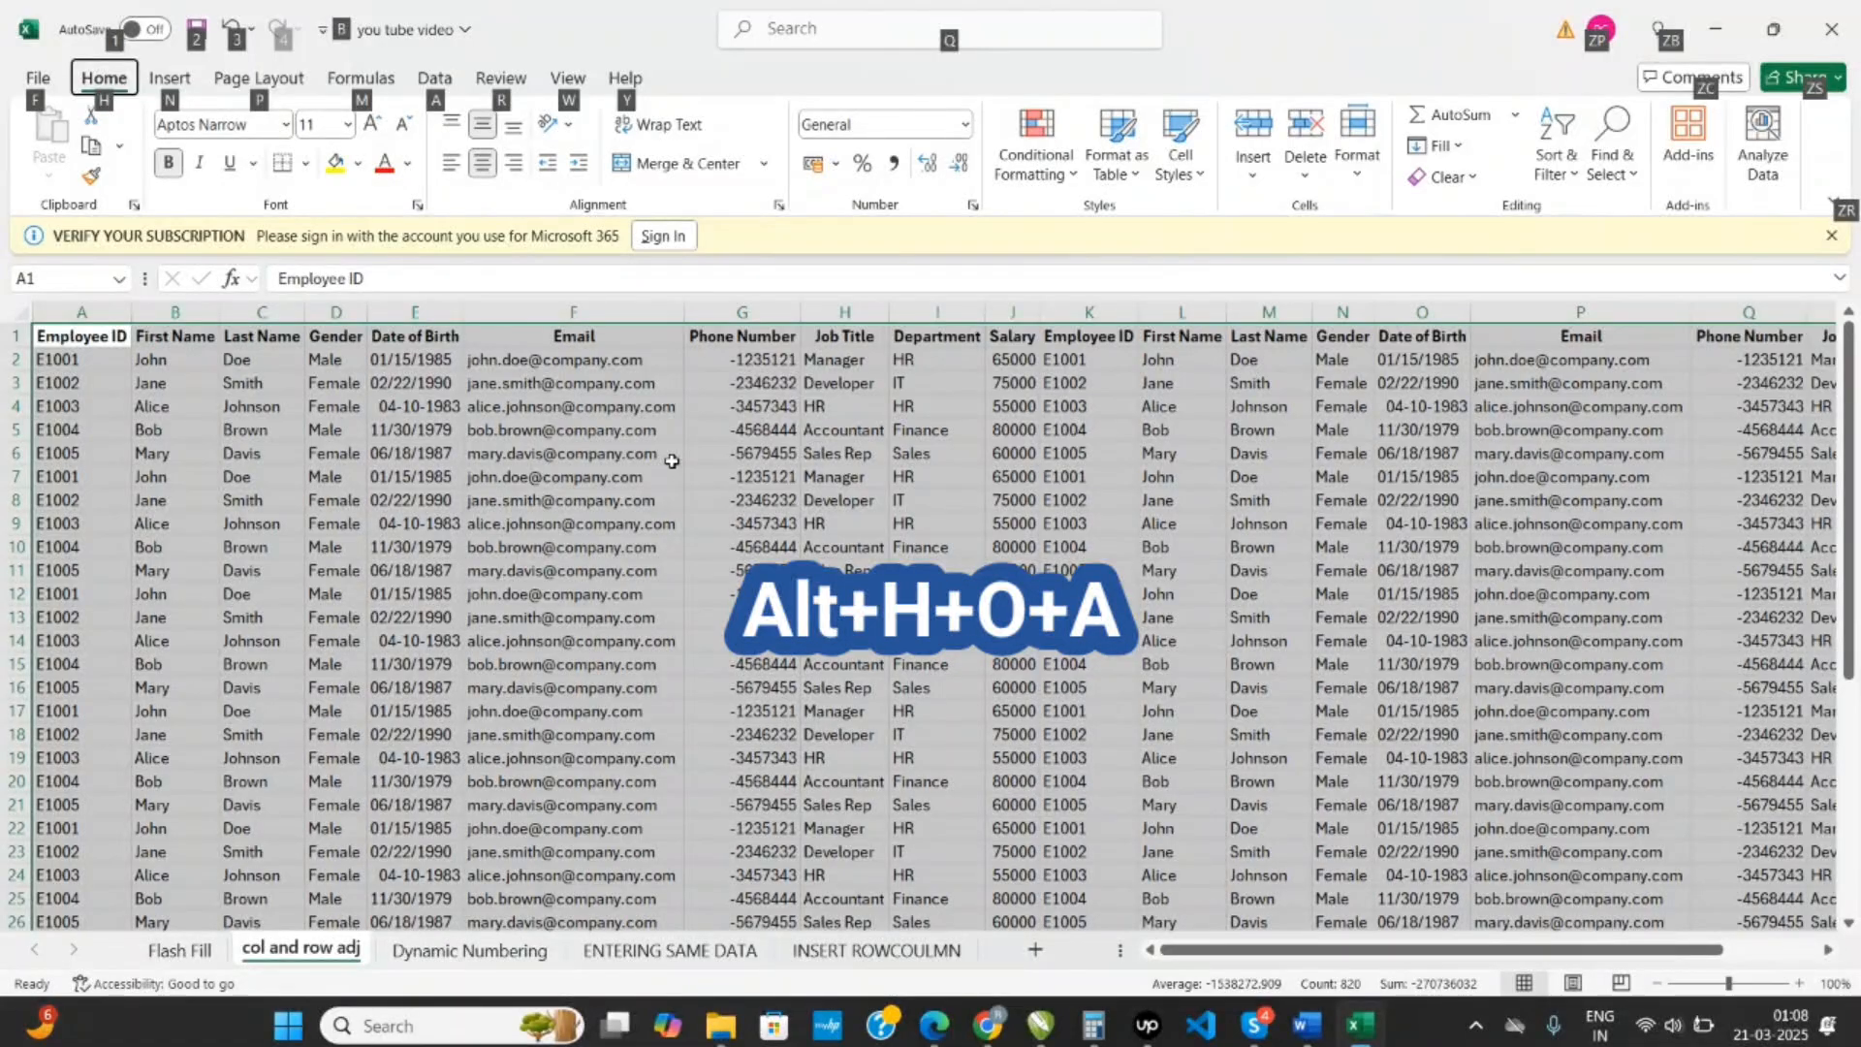
{"action": "key", "text": "h"}
{"action": "key", "text": "o"}
{"action": "key", "text": "a"}
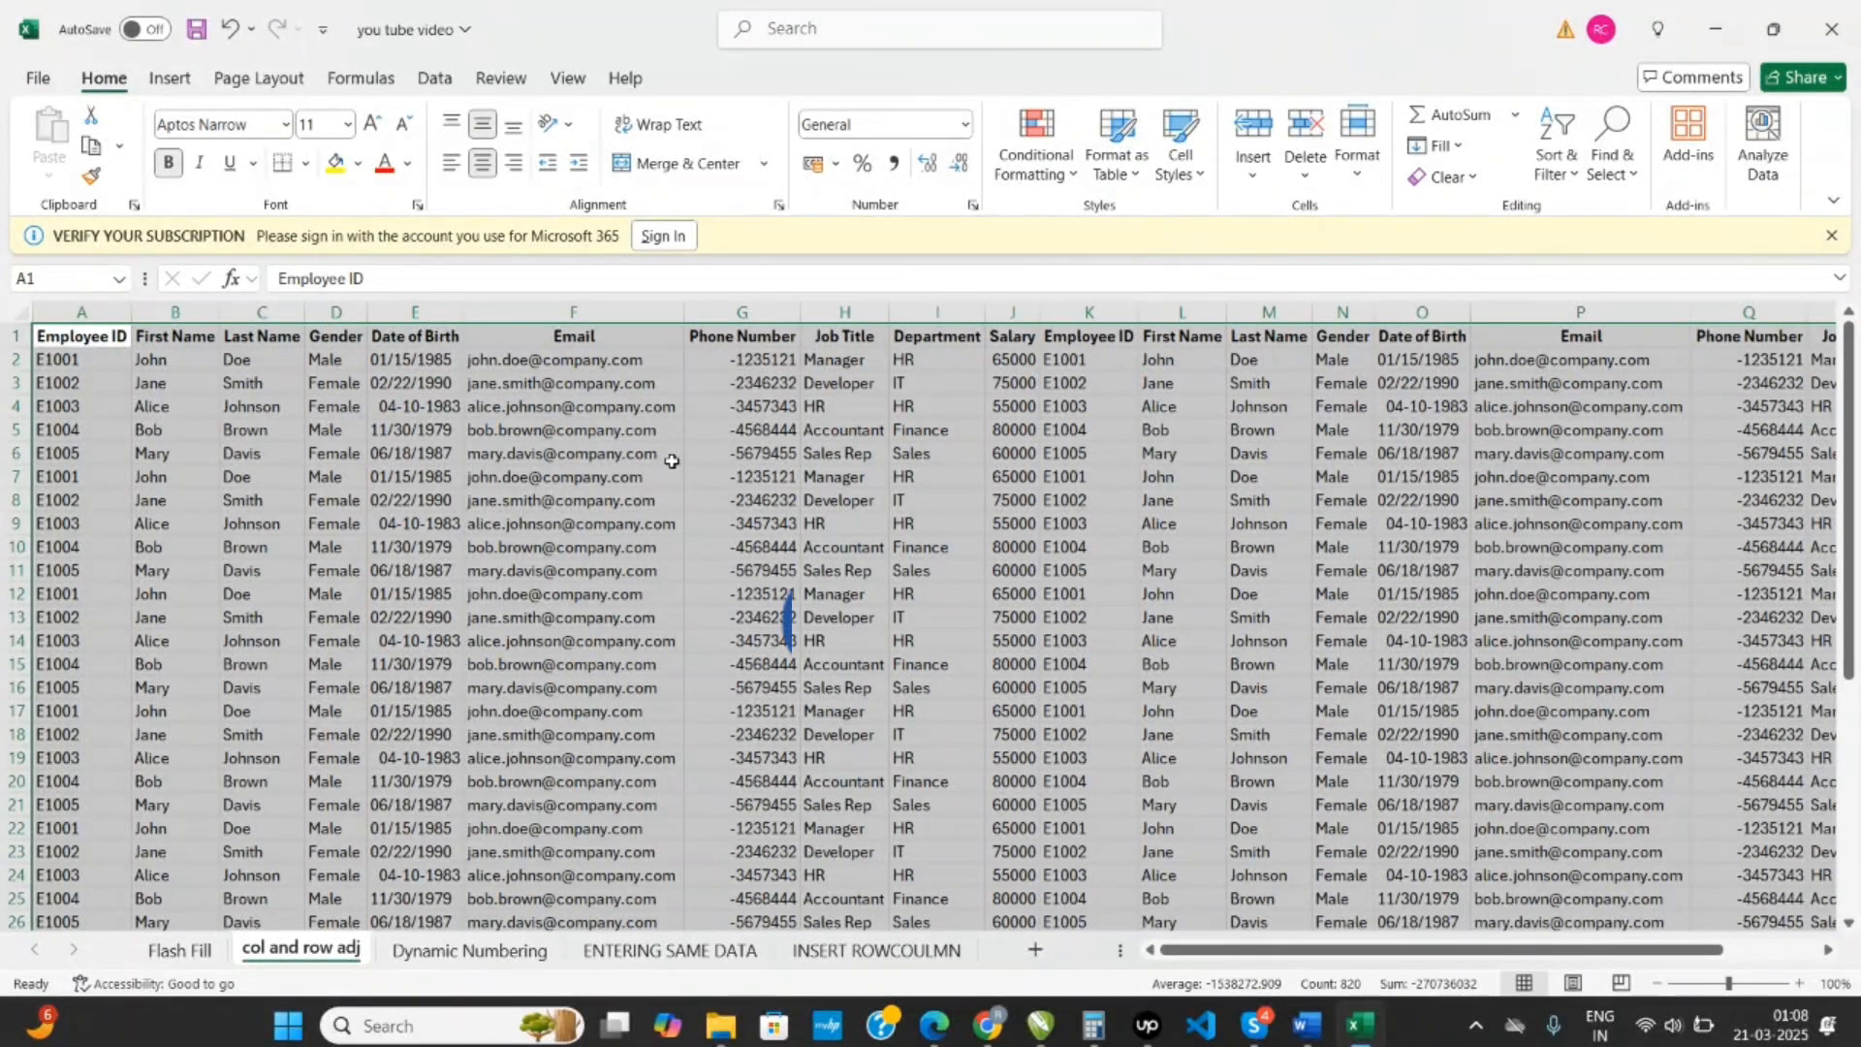
- Convert the employee data range A1:T41 into a table with headers and look through its rows
{"action": "key", "text": "ctrl+t"}
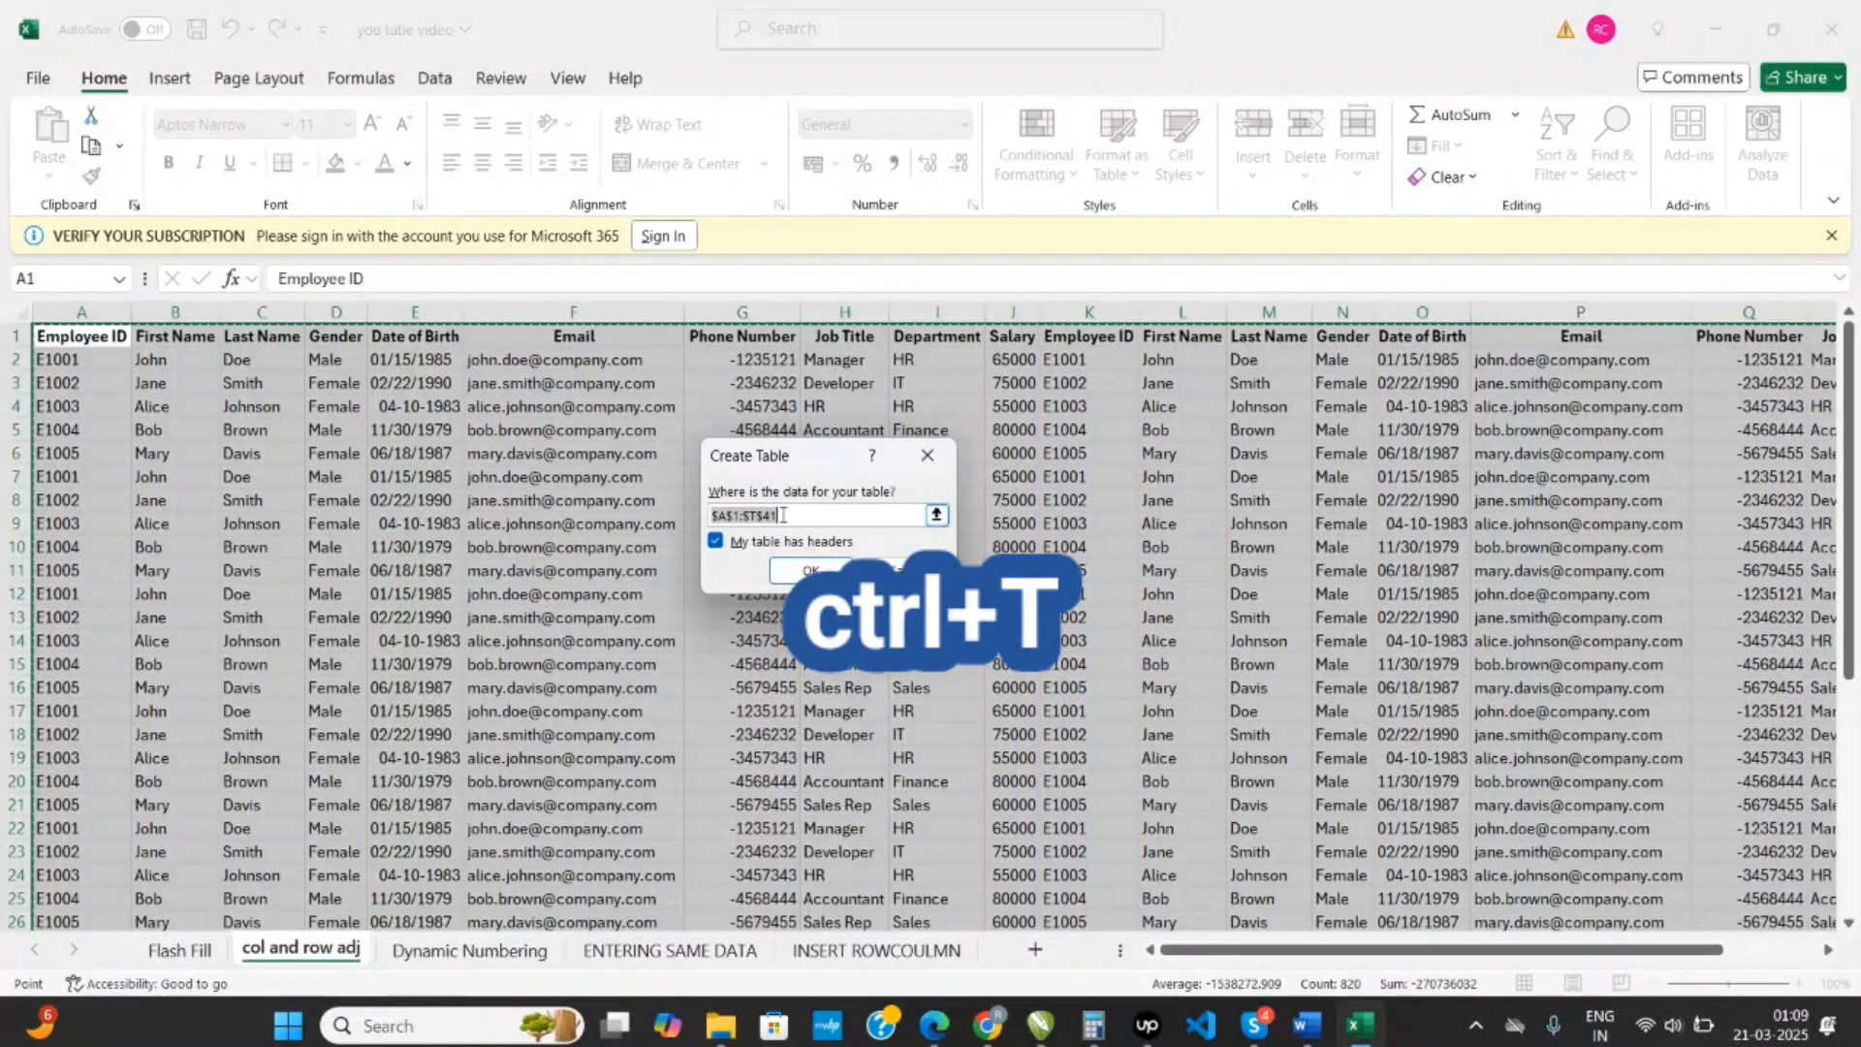
{"action": "left_click", "coordinate": [811, 570]}
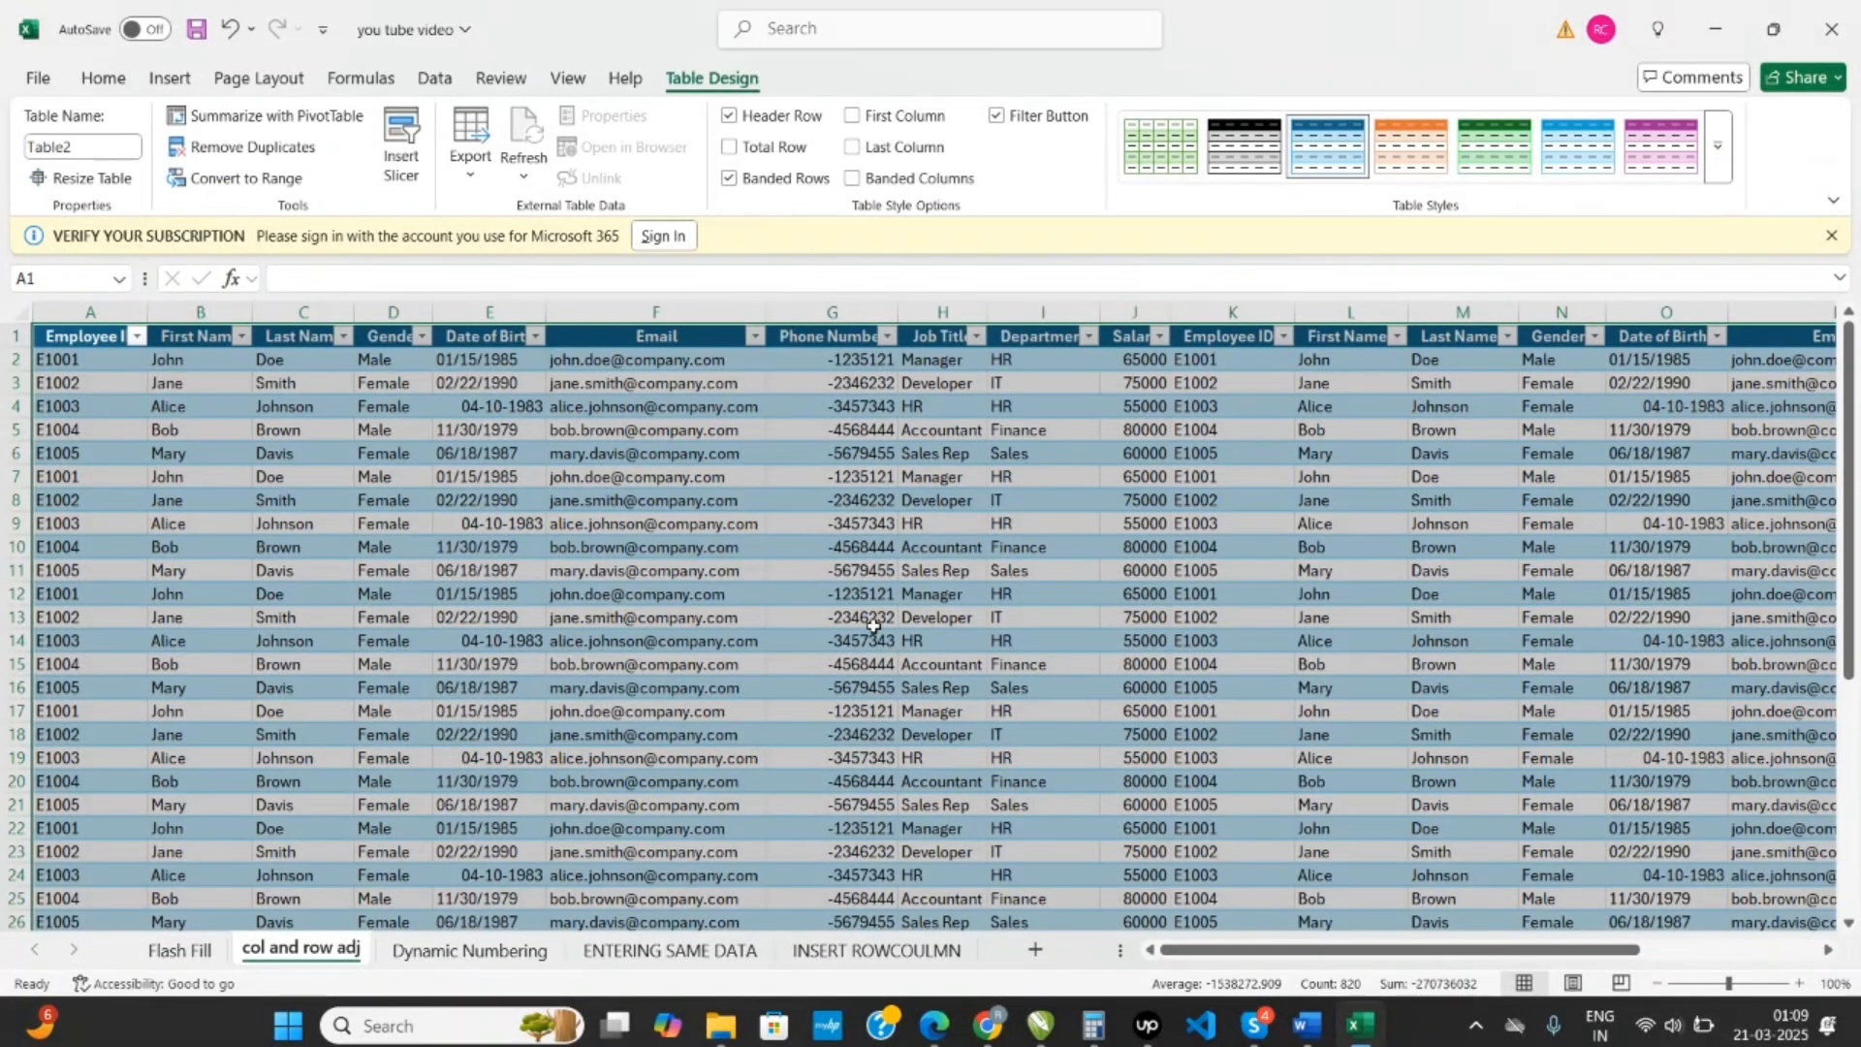
{"action": "left_click", "coordinate": [873, 625]}
{"action": "scroll", "coordinate": [872, 628], "scroll_direction": "down", "scroll_amount": 2}
{"action": "scroll", "coordinate": [872, 630], "scroll_direction": "down", "scroll_amount": 4}
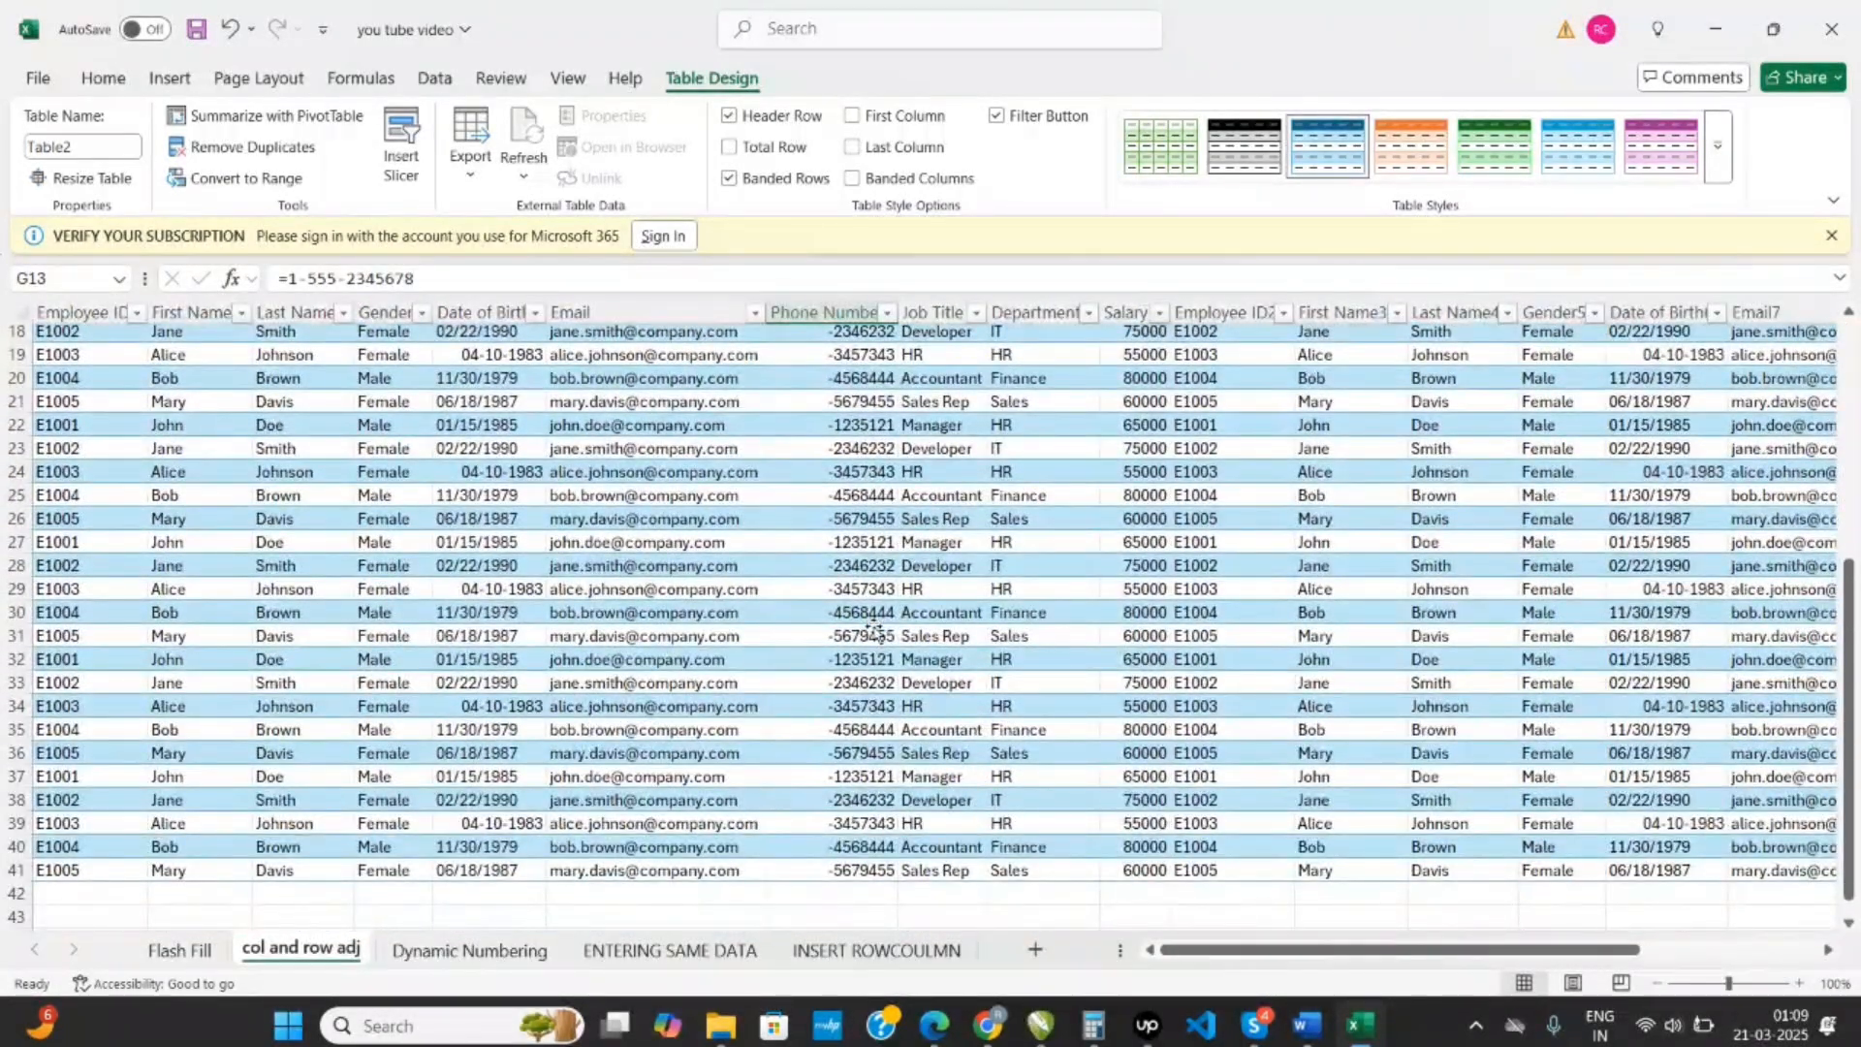
{"action": "scroll", "coordinate": [875, 632], "scroll_direction": "up", "scroll_amount": 6}
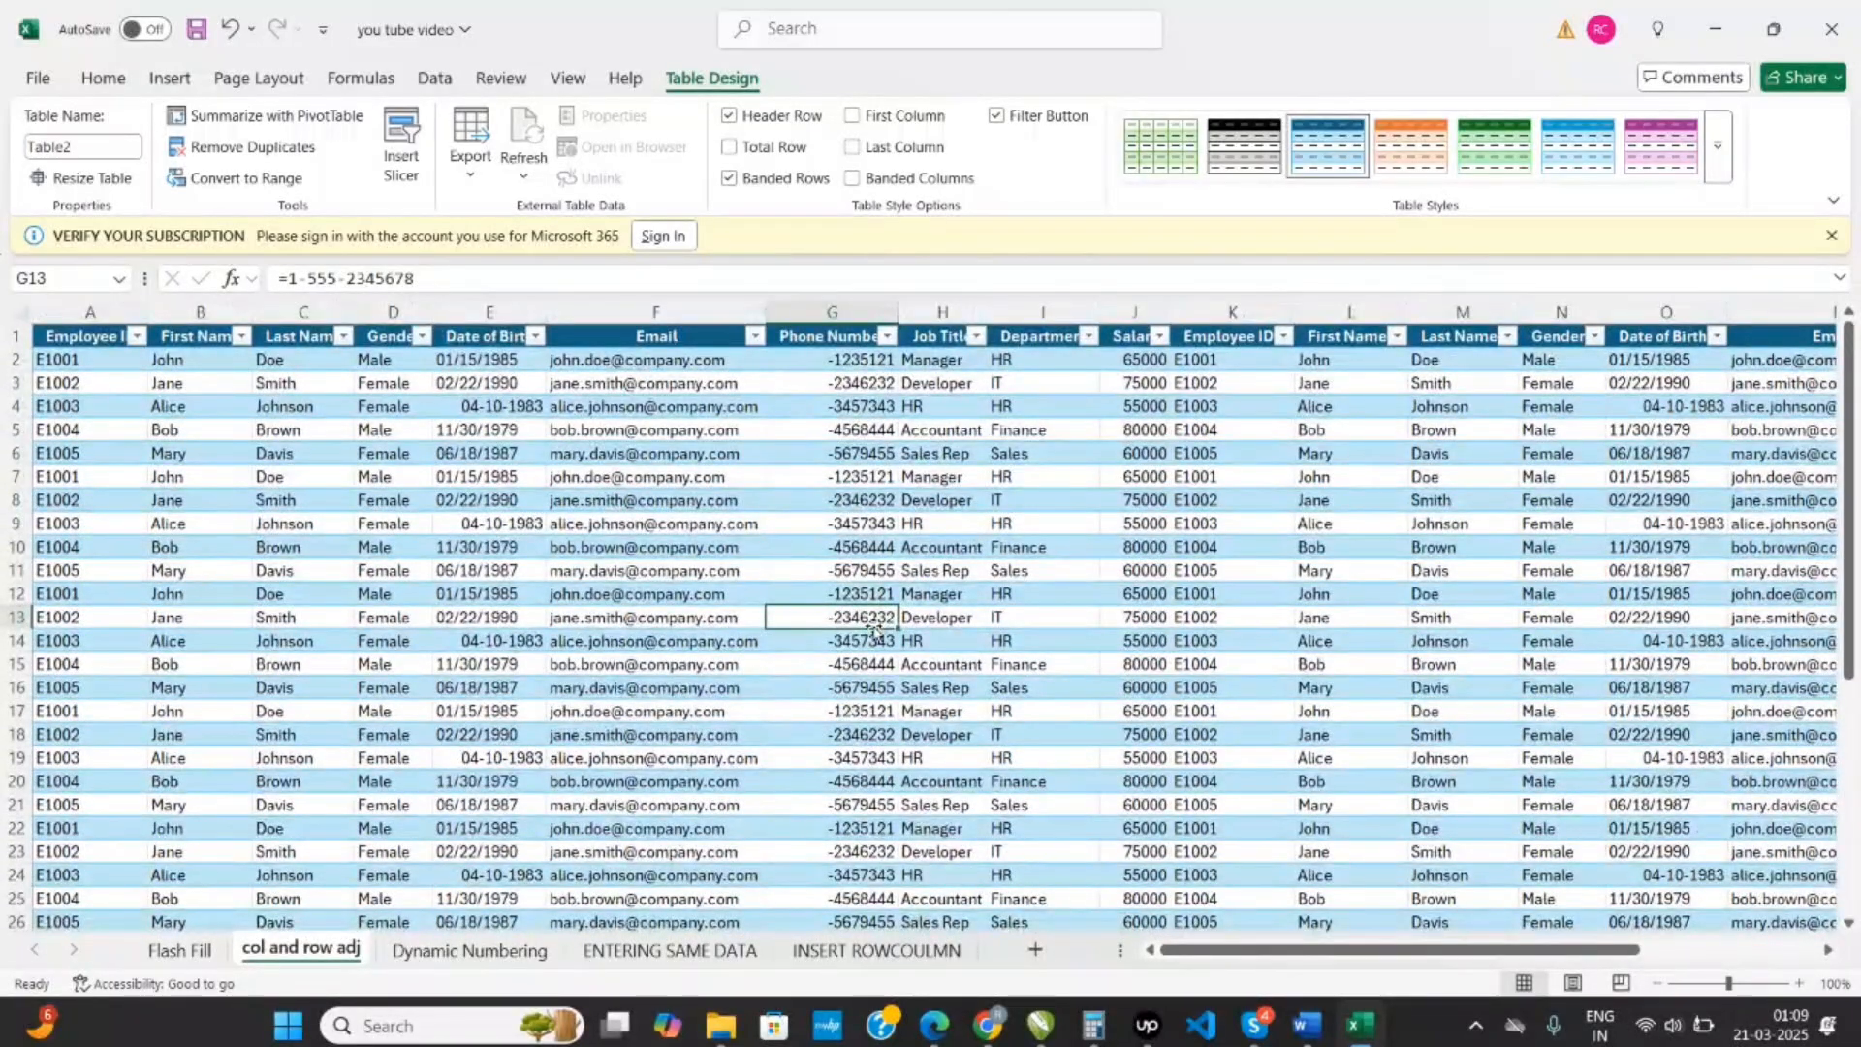
- On the Dynamic Numbering sheet, enter serial number 1 in A2 and a person's first name in B2
{"action": "key", "text": "ctrl+Page_Down"}
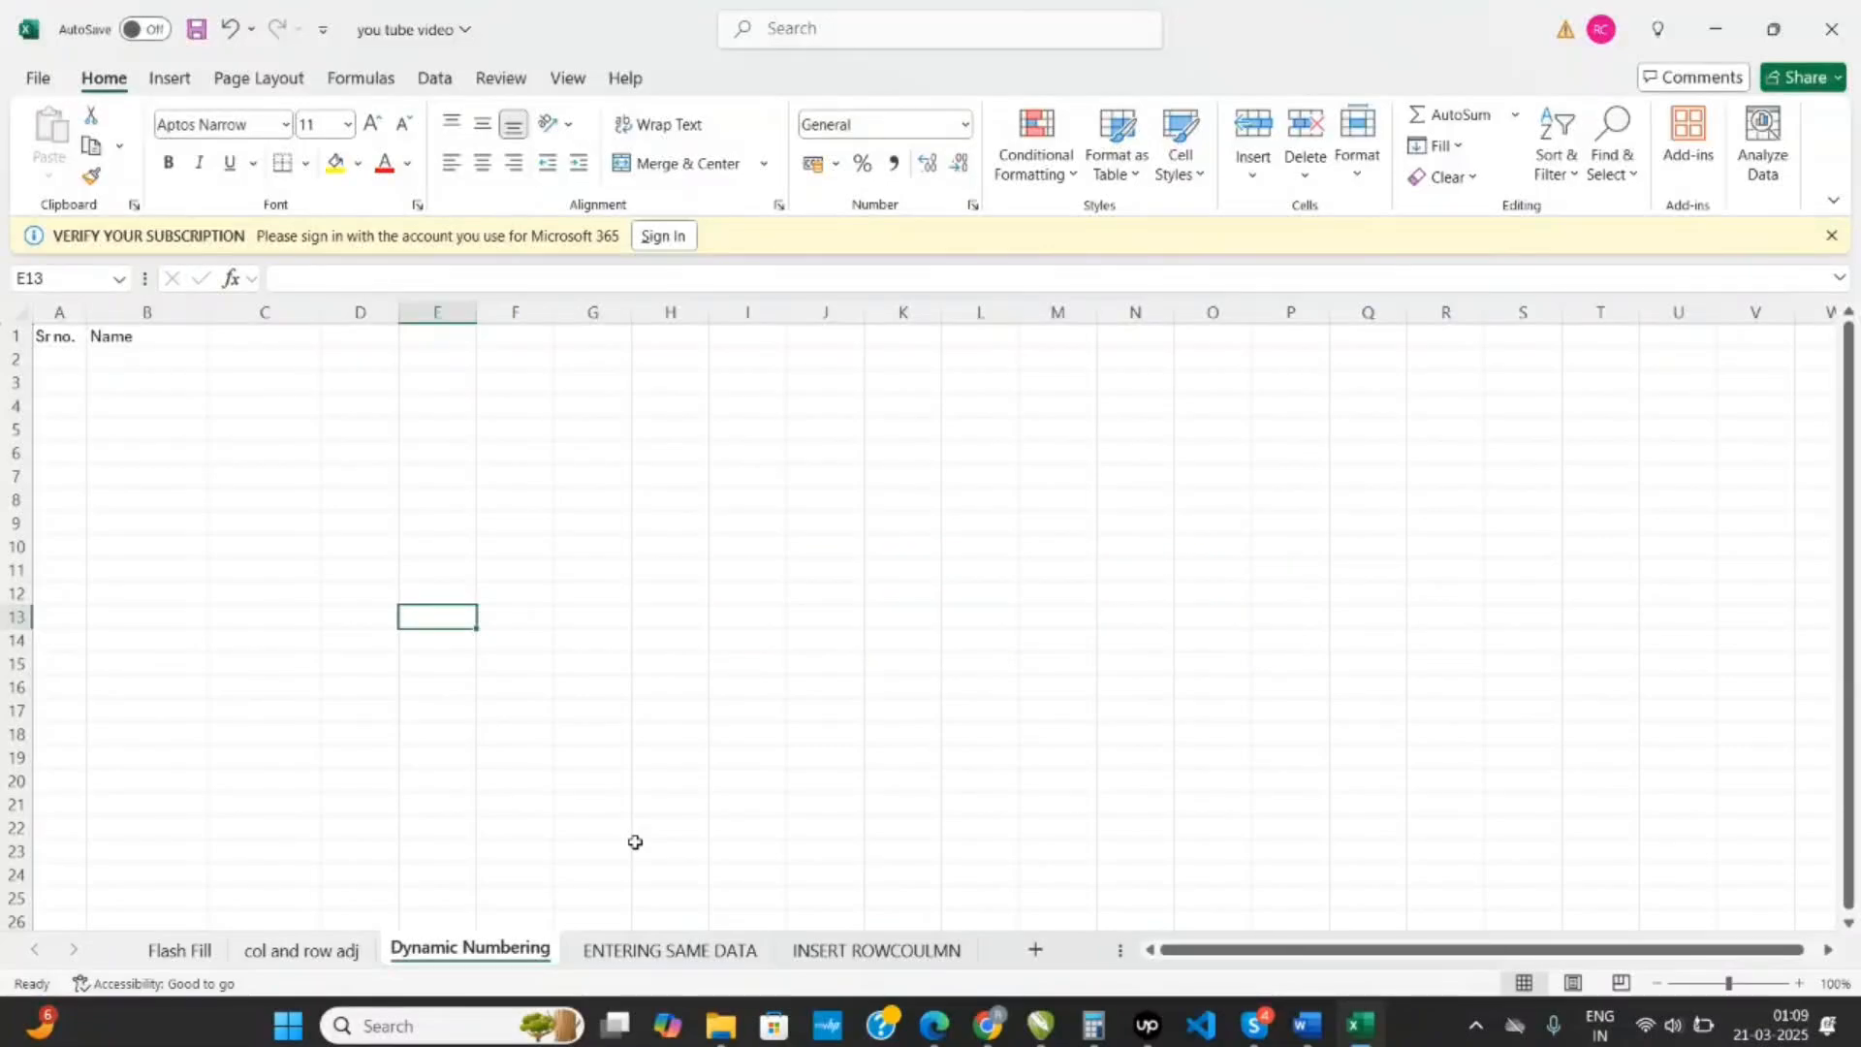
{"action": "left_click", "coordinate": [72, 363]}
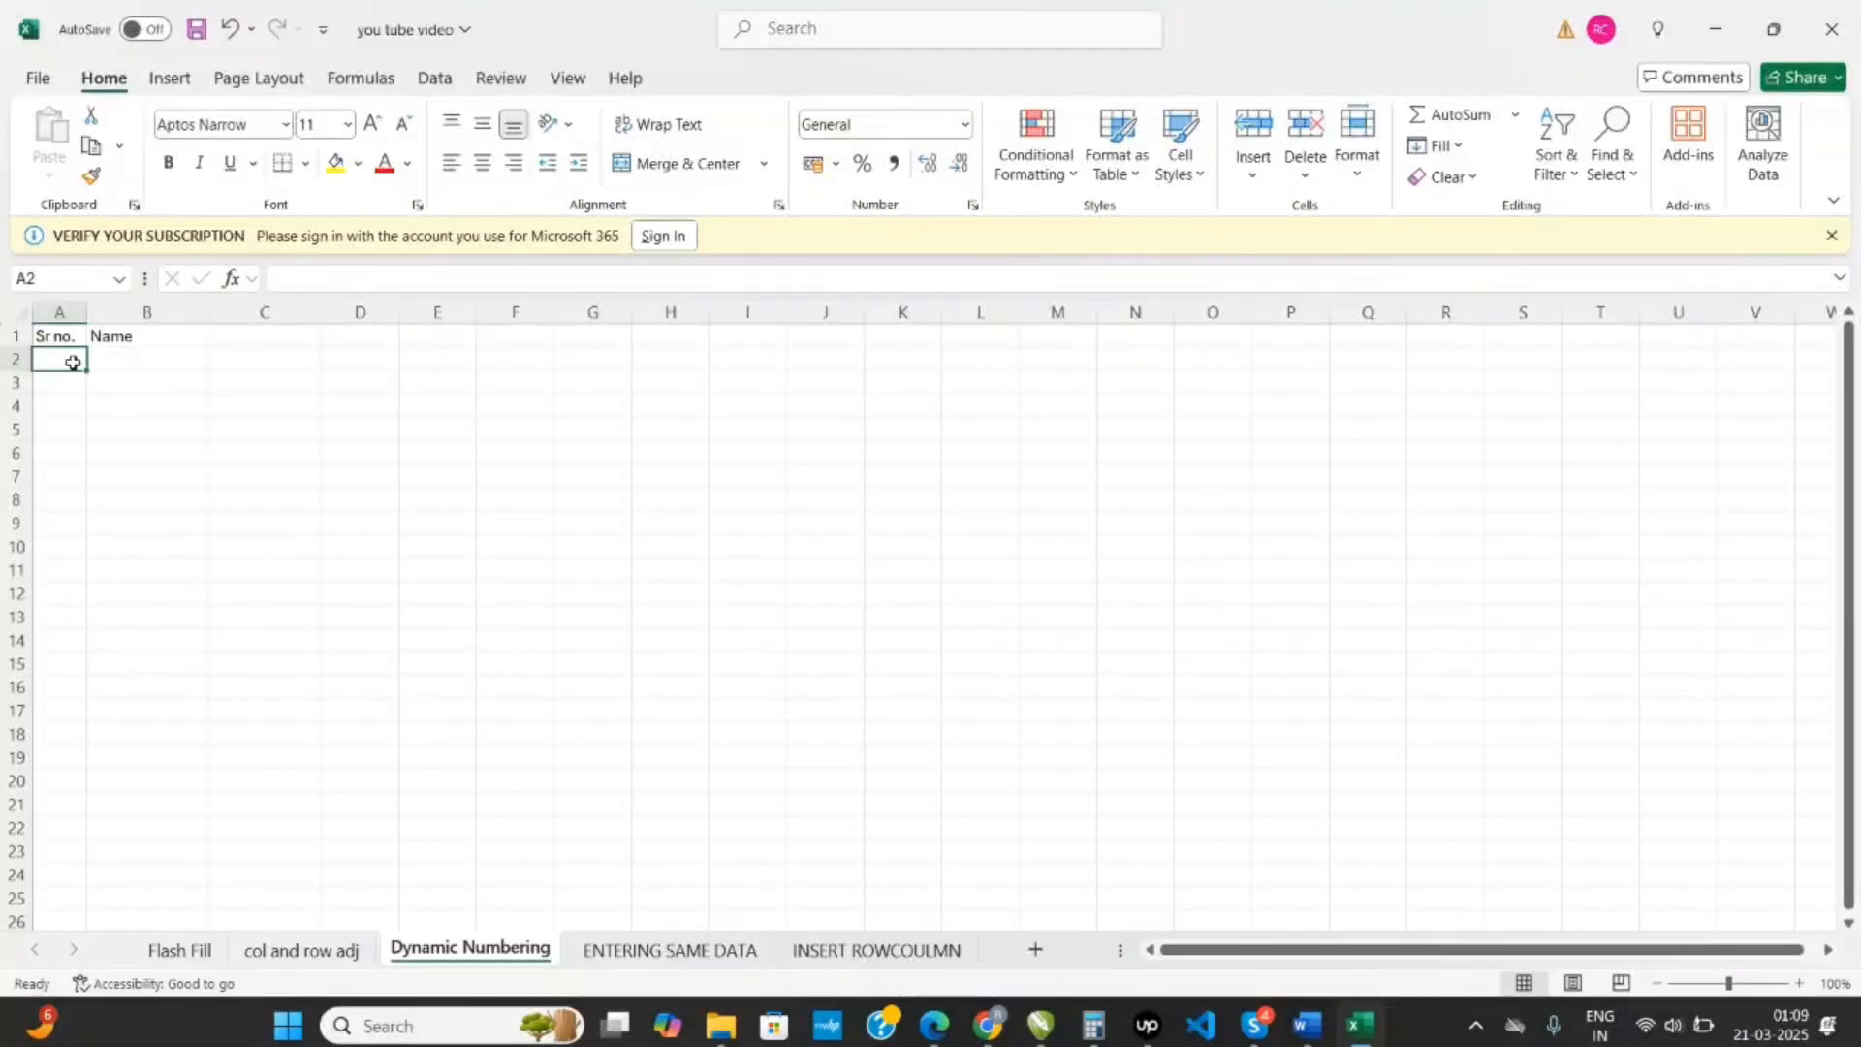
{"action": "double_click", "coordinate": [73, 362]}
{"action": "type", "text": "1"}
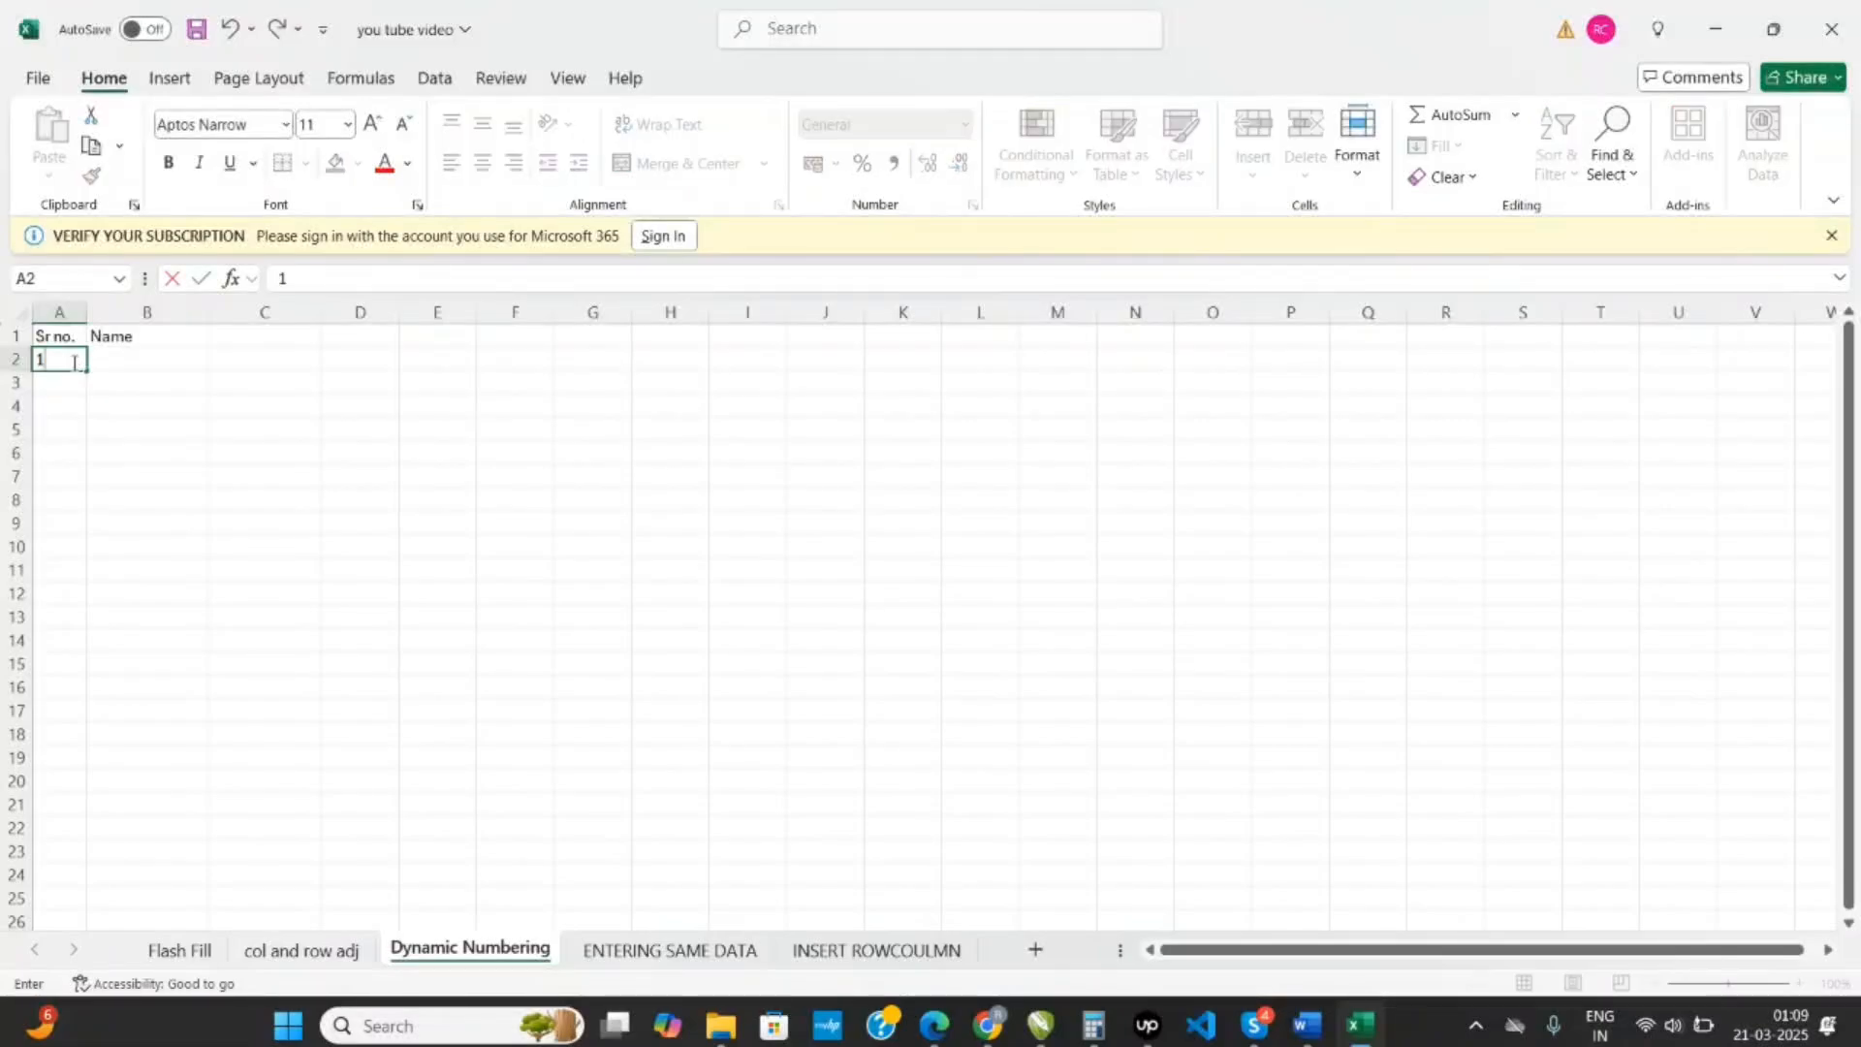
{"action": "key", "text": "Tab"}
{"action": "type", "text": "rajeev"}
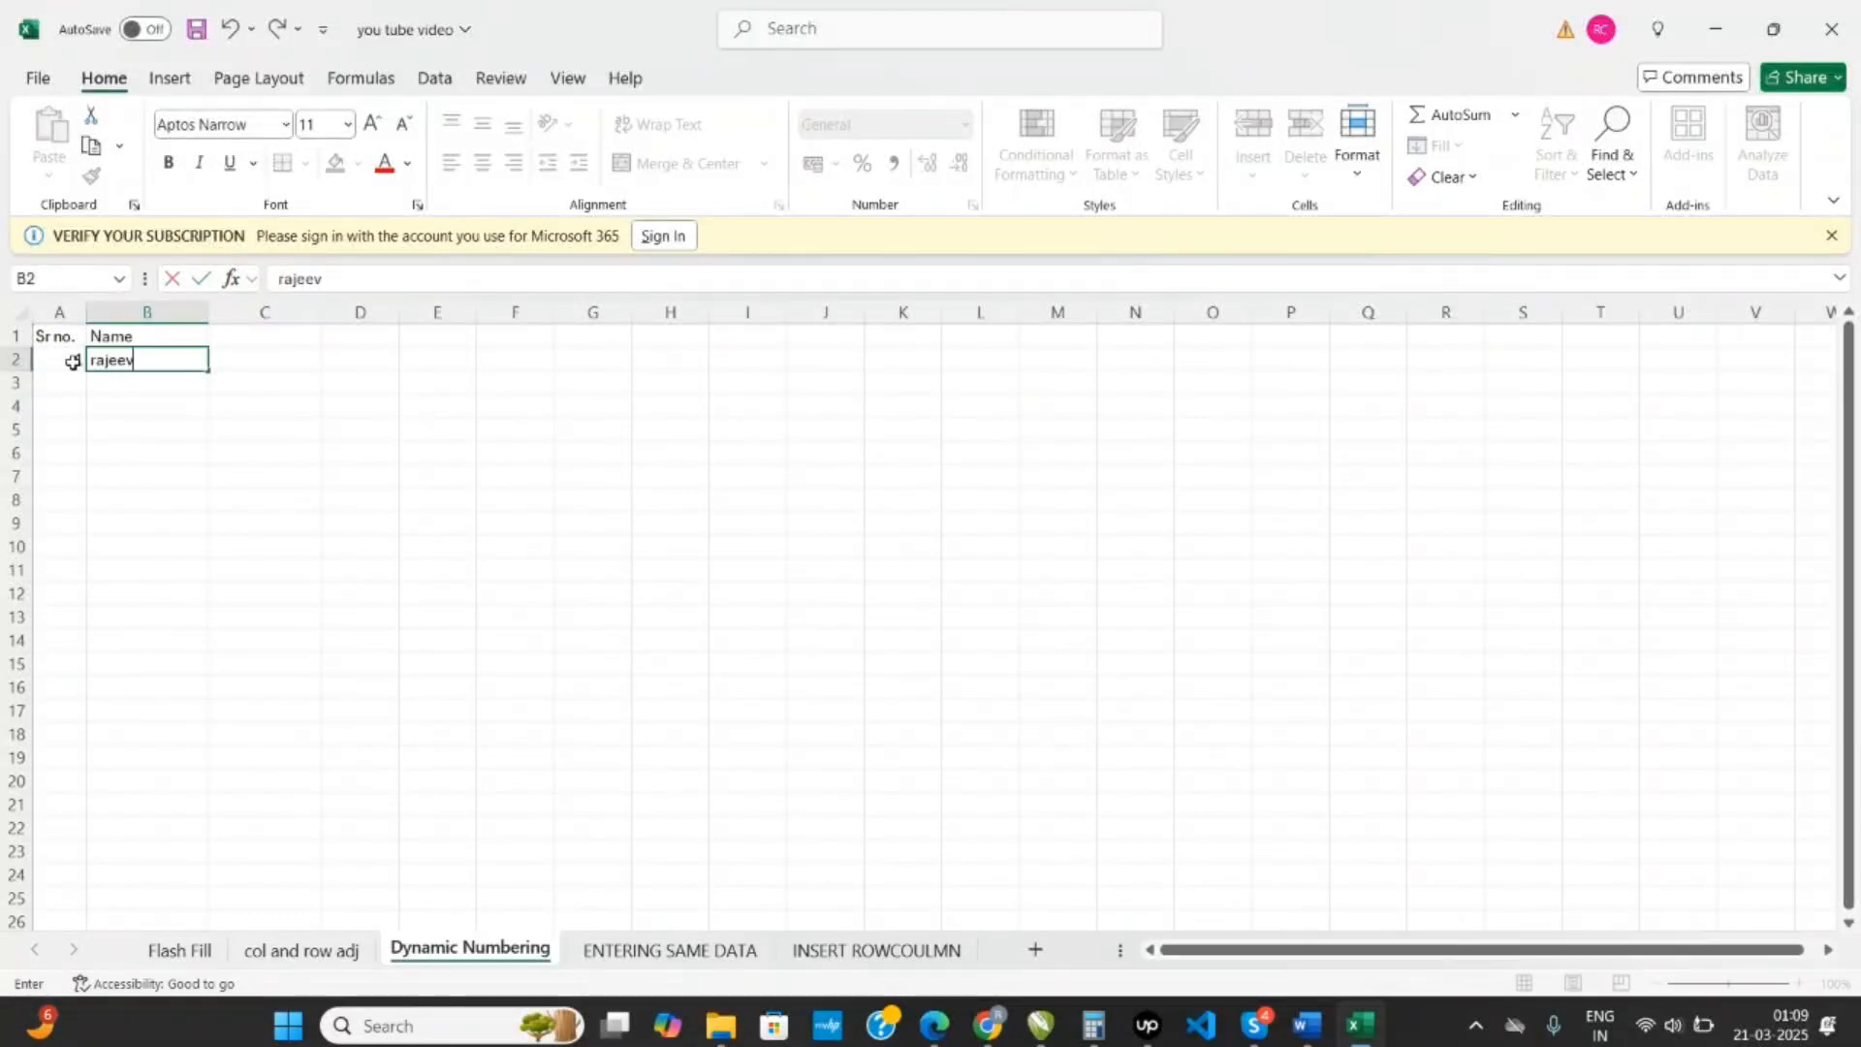
{"action": "key", "text": "Return"}
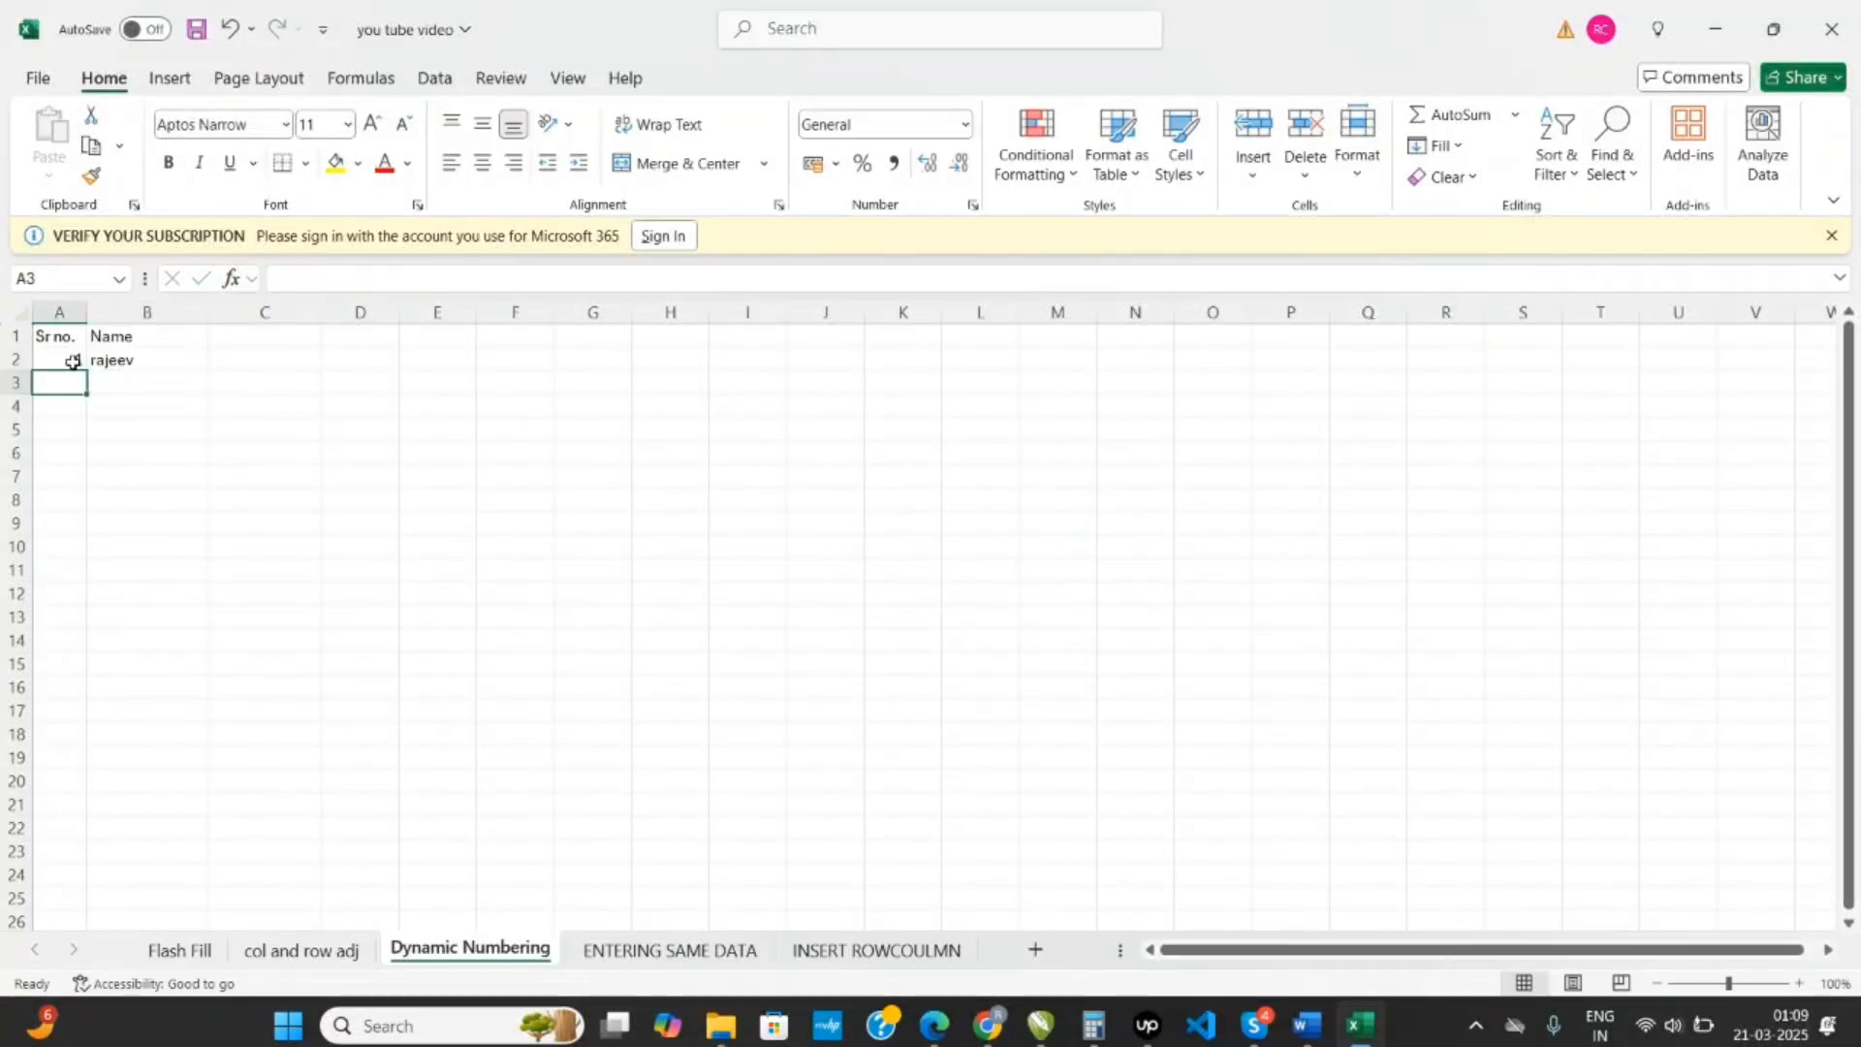
- Enter serial numbers 2 and 3 in A3 and A4, with a person's first name beside each
{"action": "type", "text": "2"}
{"action": "key", "text": "Tab"}
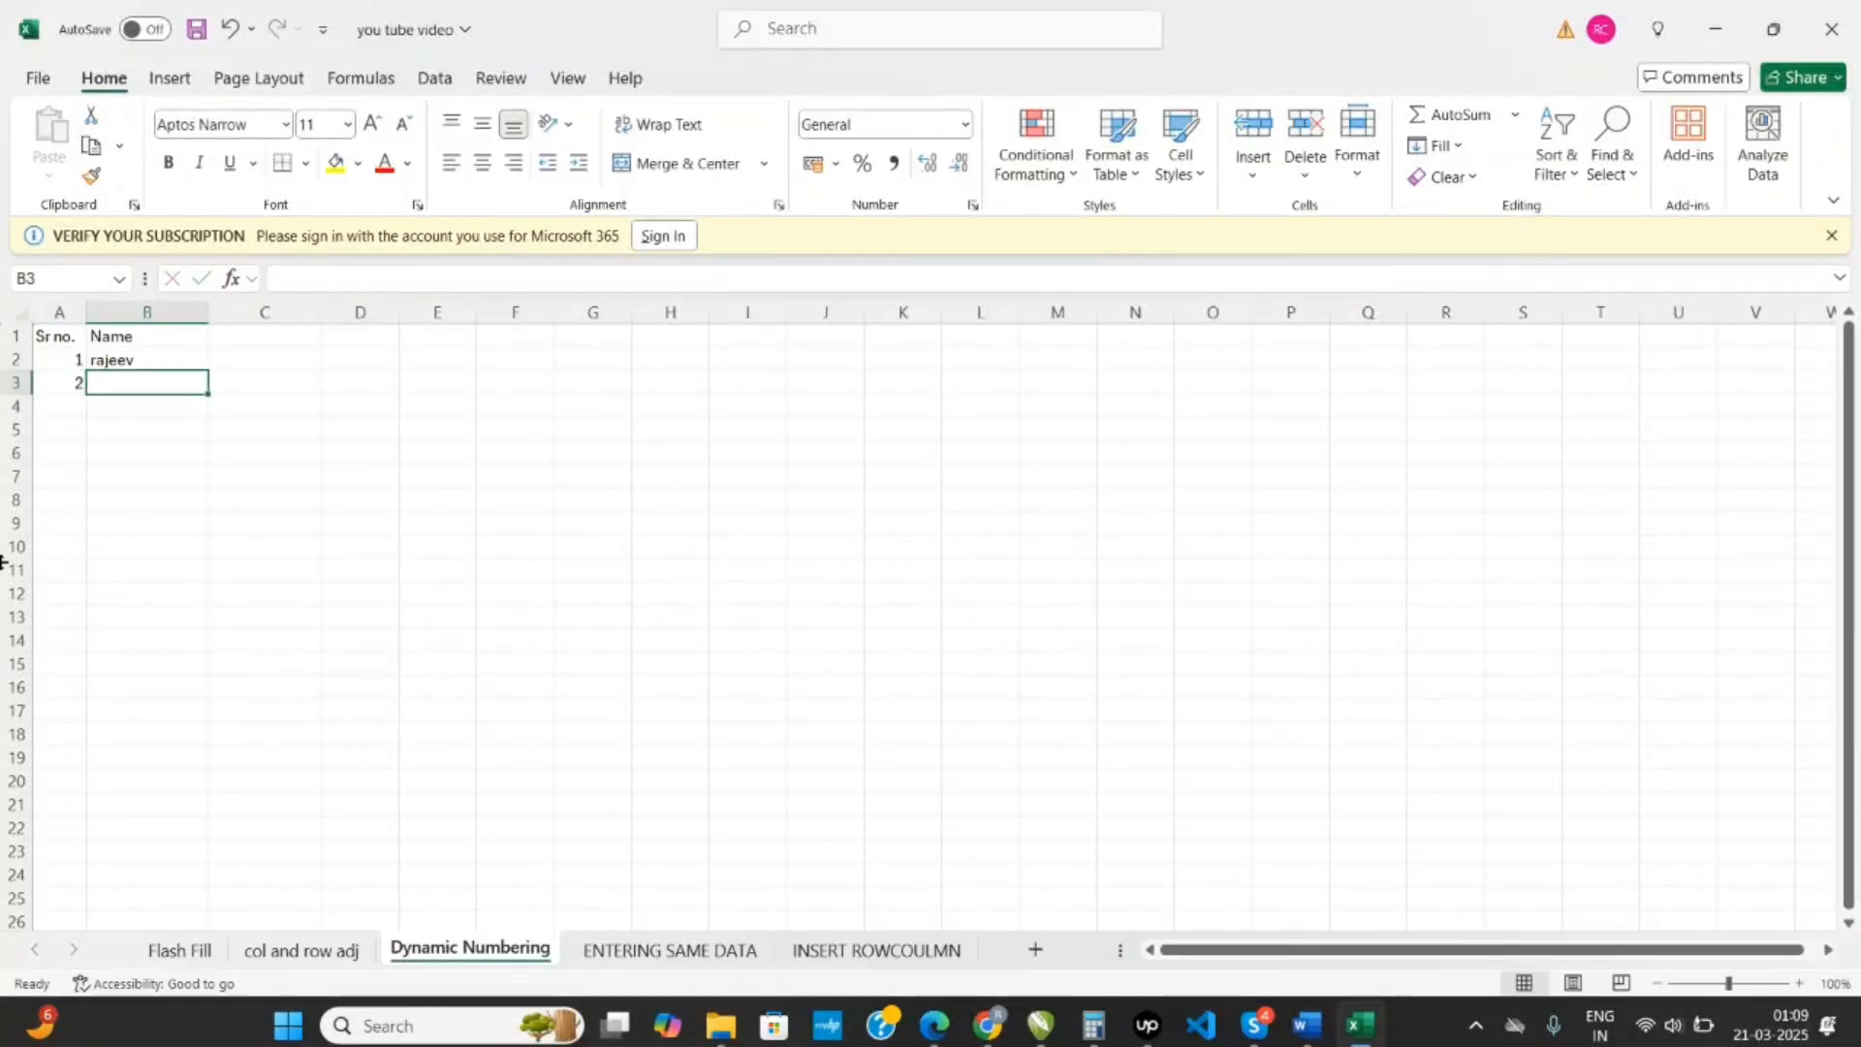
{"action": "type", "text": "ajay"}
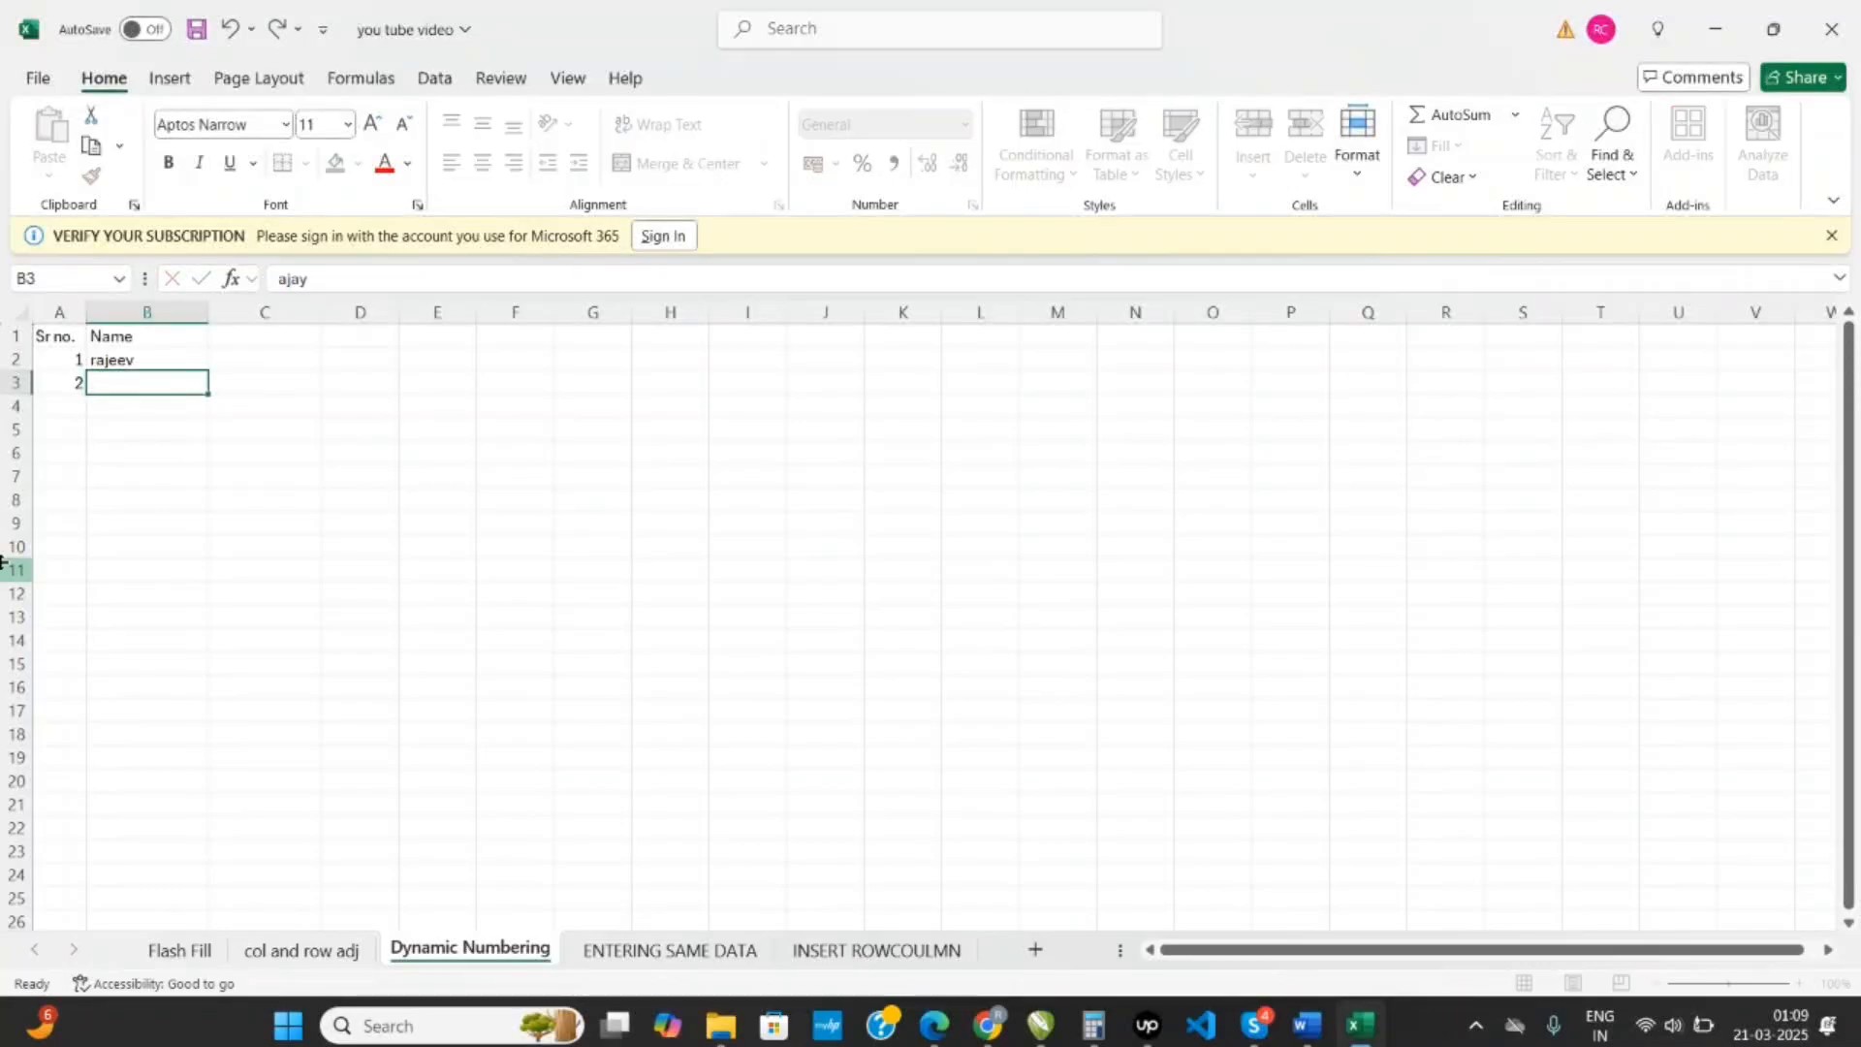
{"action": "key", "text": "Return"}
{"action": "key", "text": "Left"}
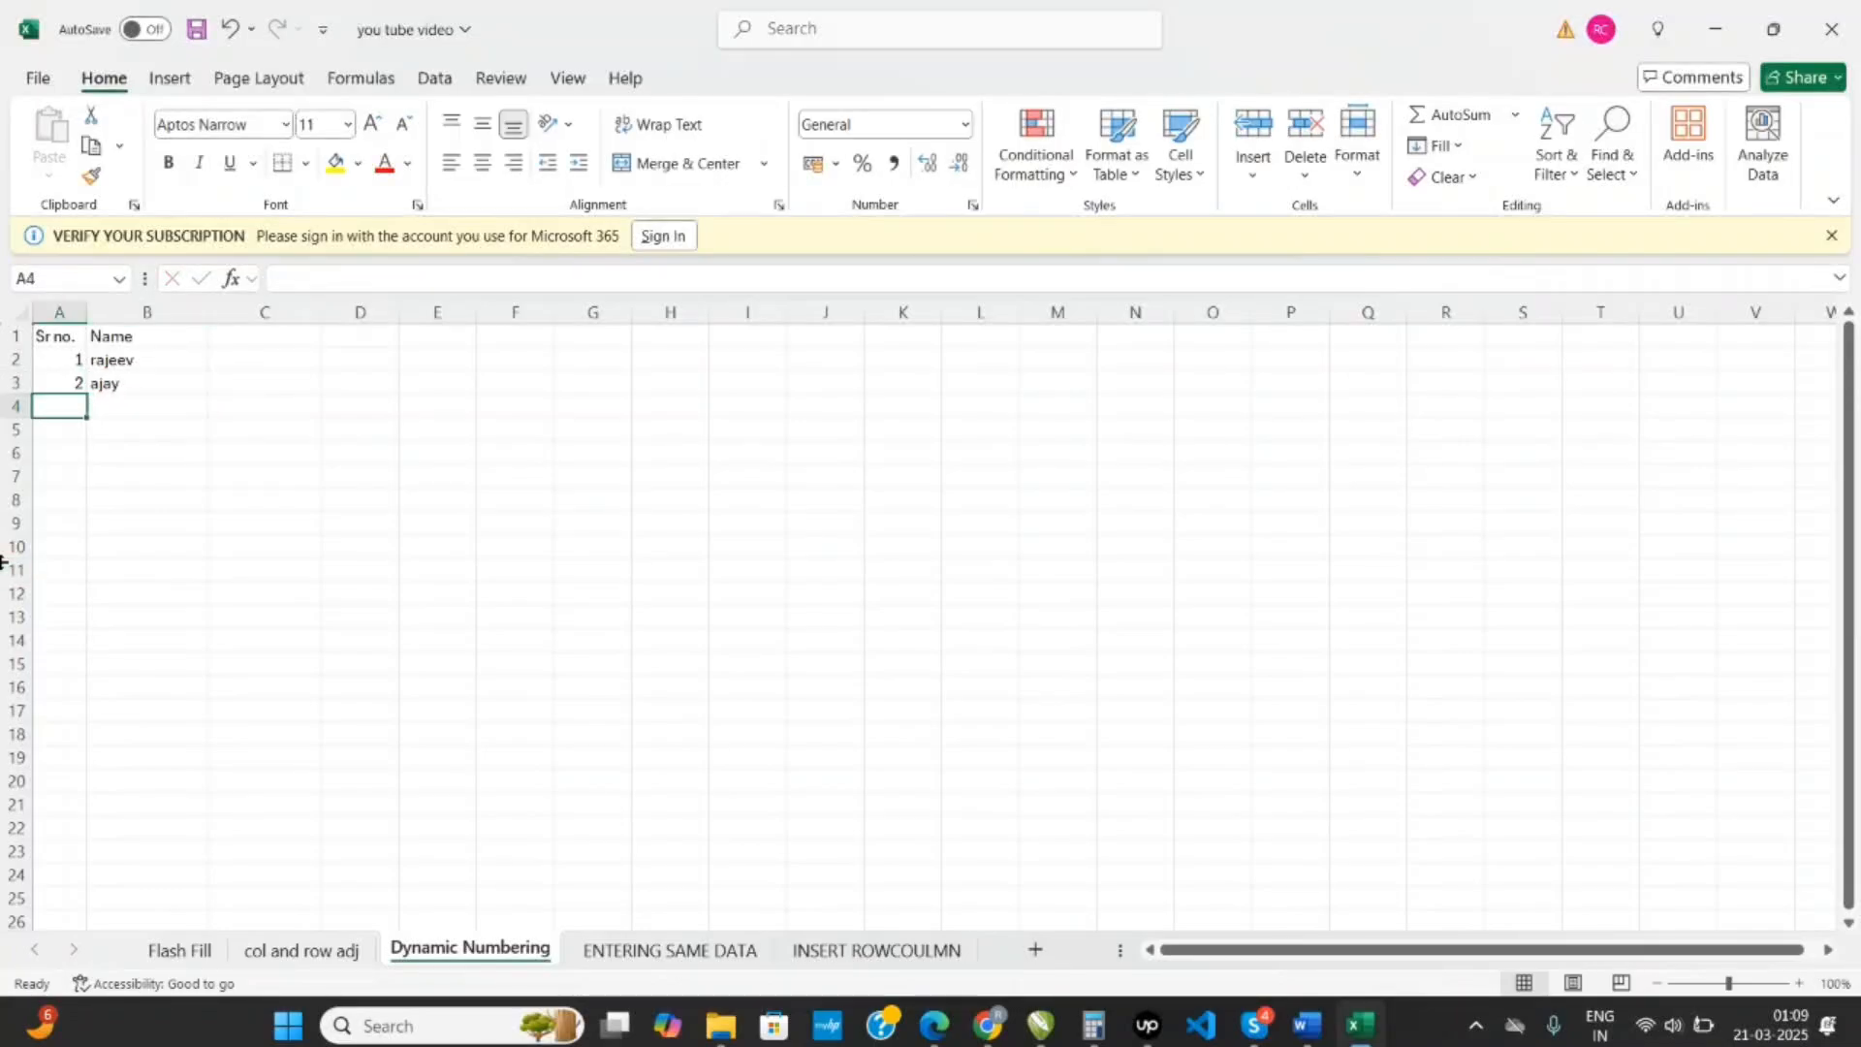
{"action": "type", "text": "3"}
{"action": "key", "text": "Tab"}
{"action": "type", "text": "v"}
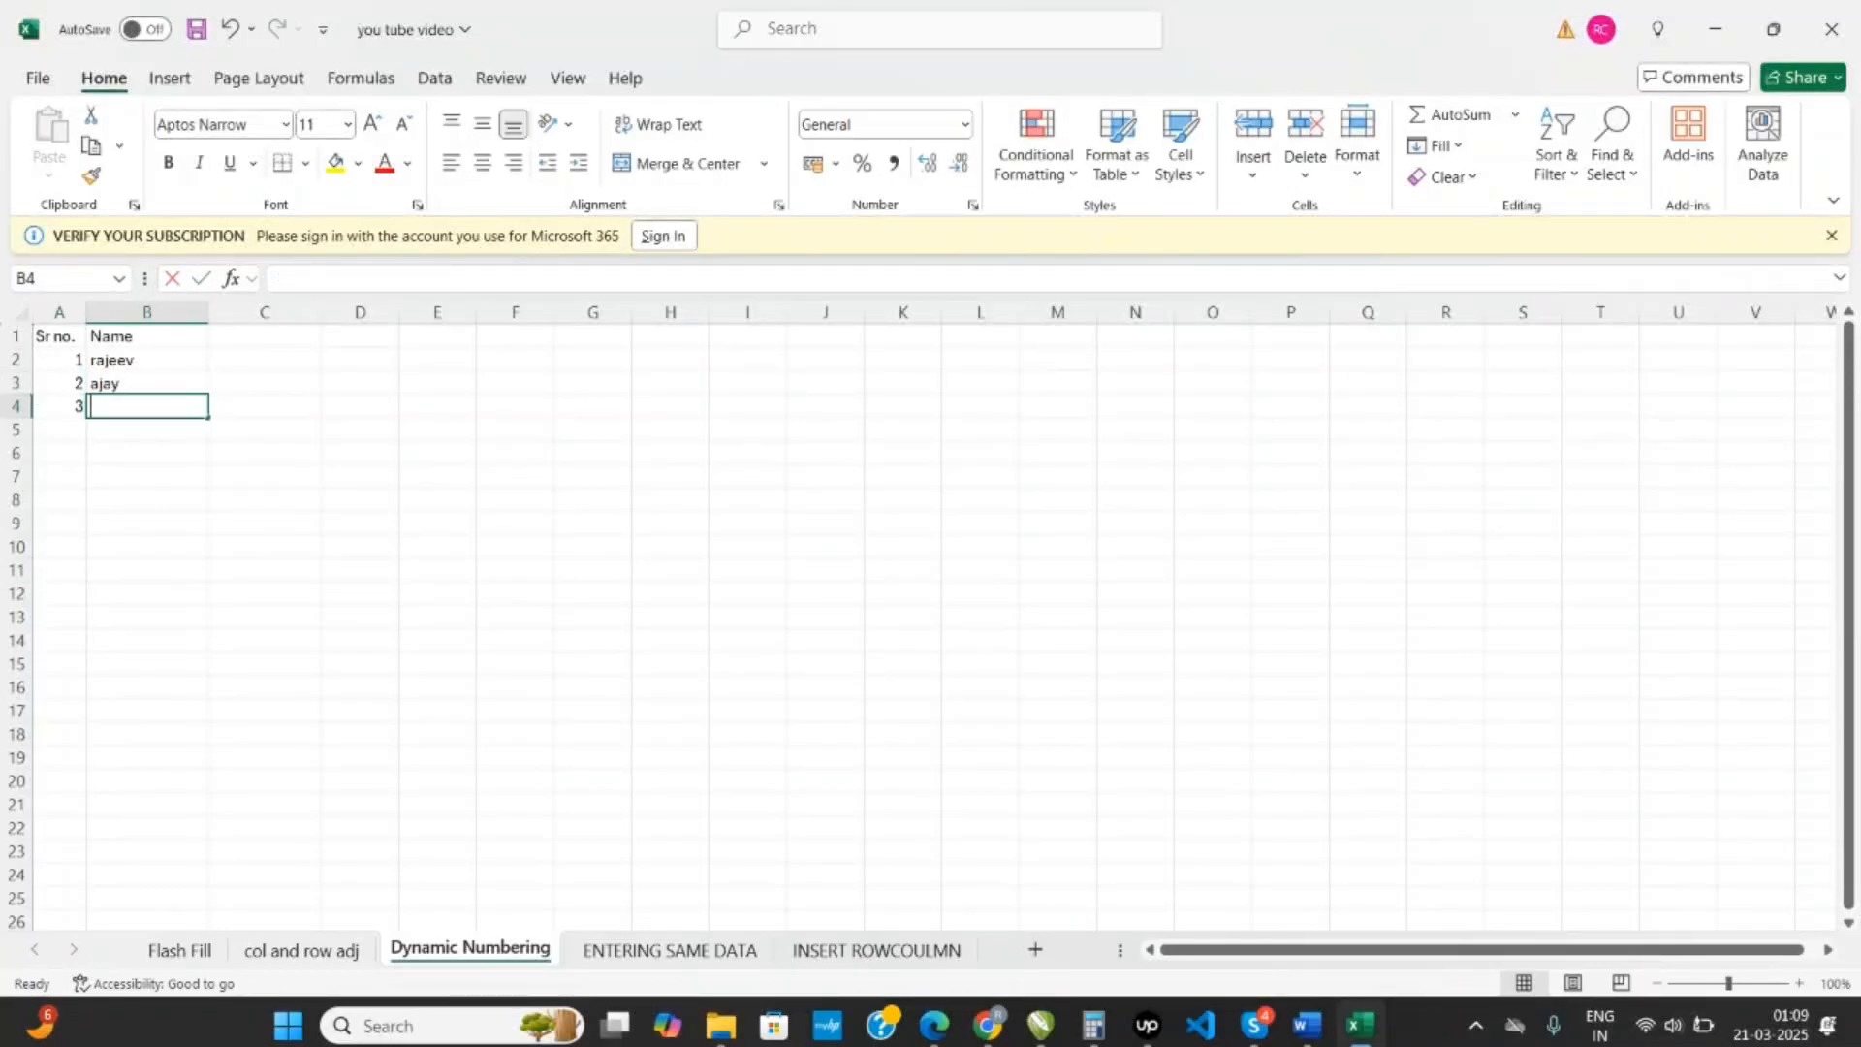
{"action": "key", "text": "Return"}
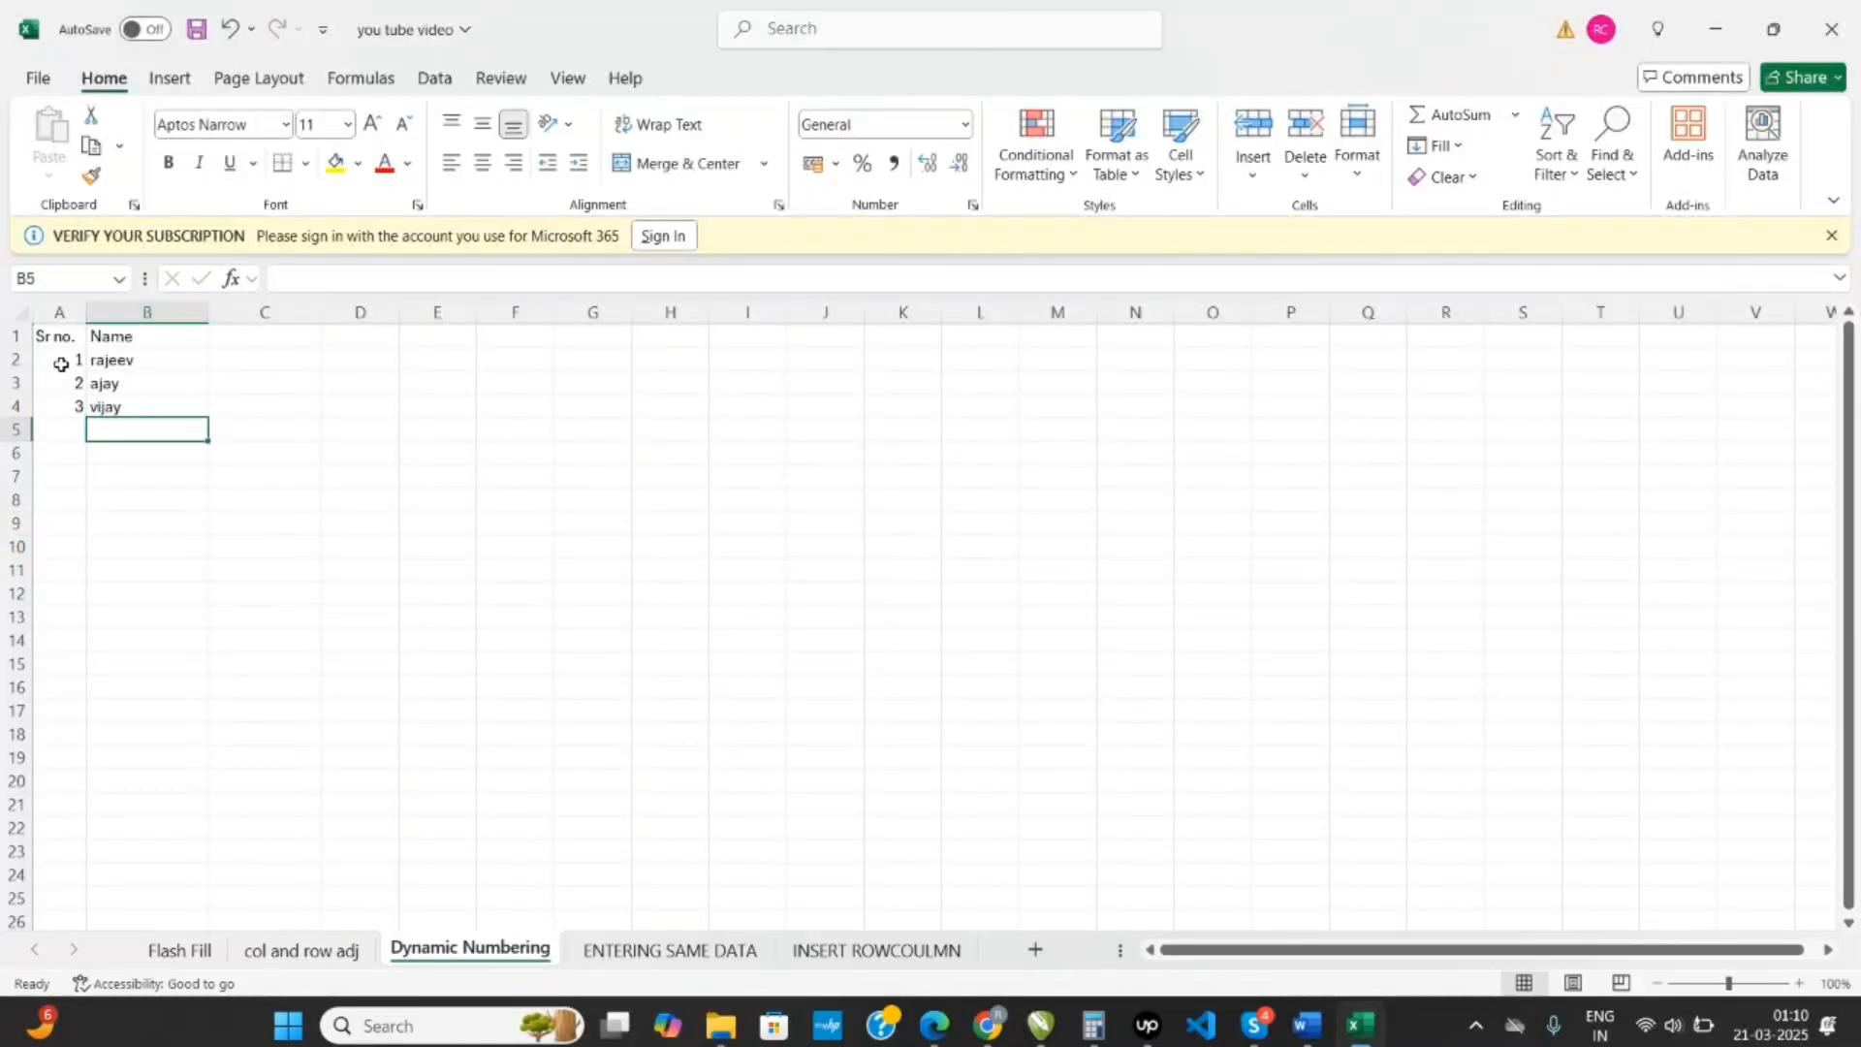
- Extend the serial numbers down column A through 7 in A8
{"action": "left_click_drag", "start_coordinate": [59, 367], "coordinate": [115, 514]}
{"action": "left_click", "coordinate": [258, 503]}
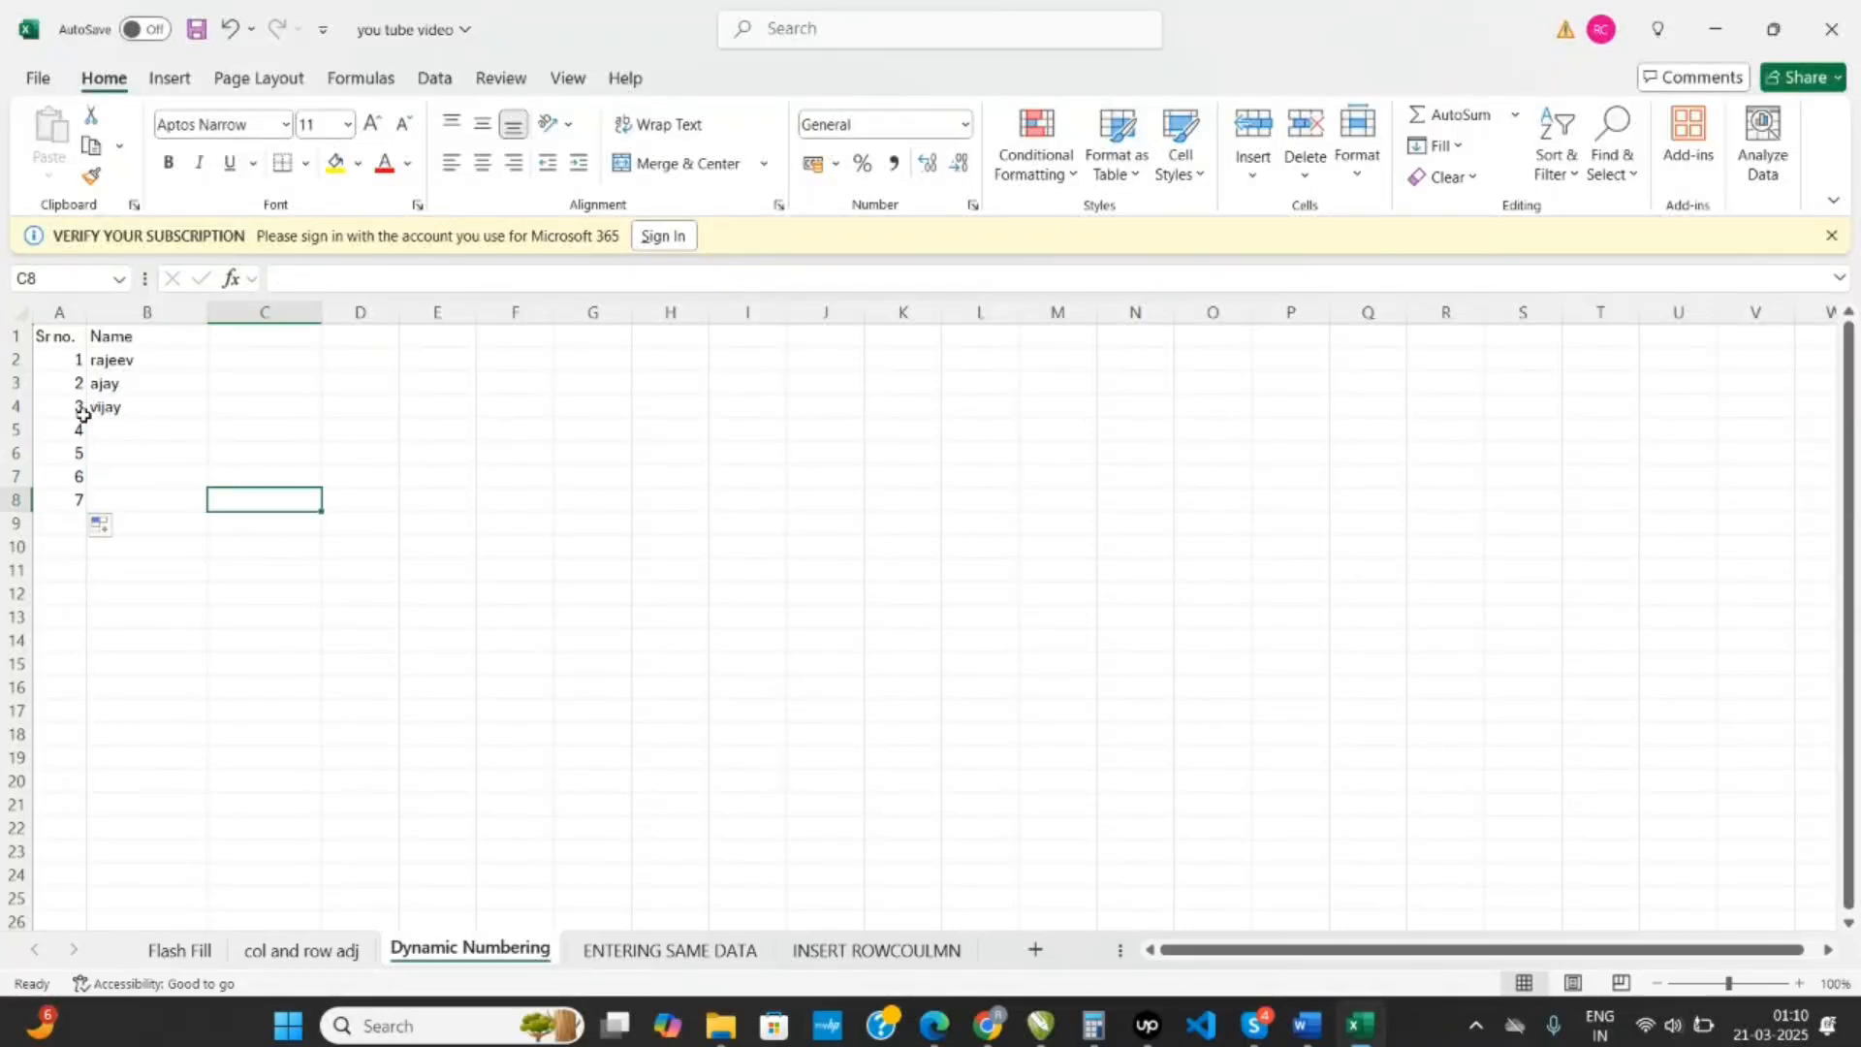
- Clear the contents of A4:B10 and the serial numbers in A2:A3, keeping the names in B2:B3
{"action": "left_click_drag", "start_coordinate": [83, 411], "coordinate": [123, 560]}
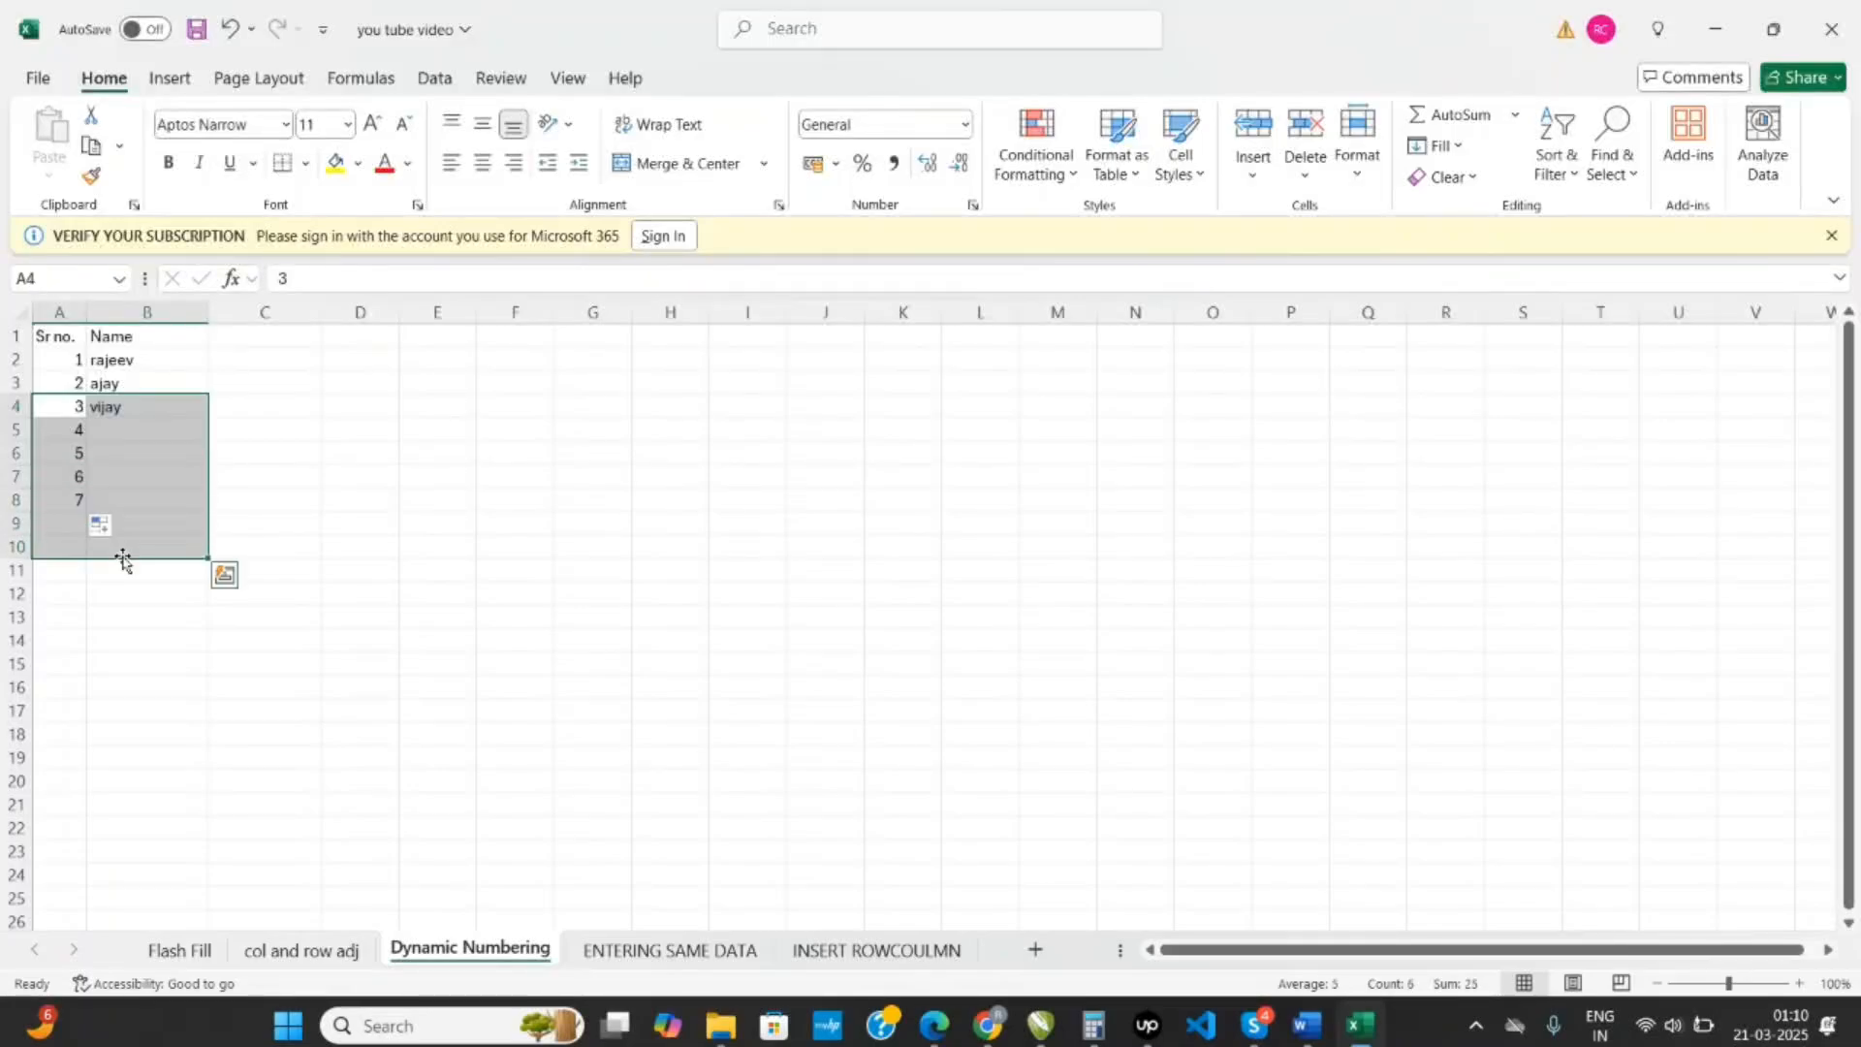
{"action": "key", "text": "Delete"}
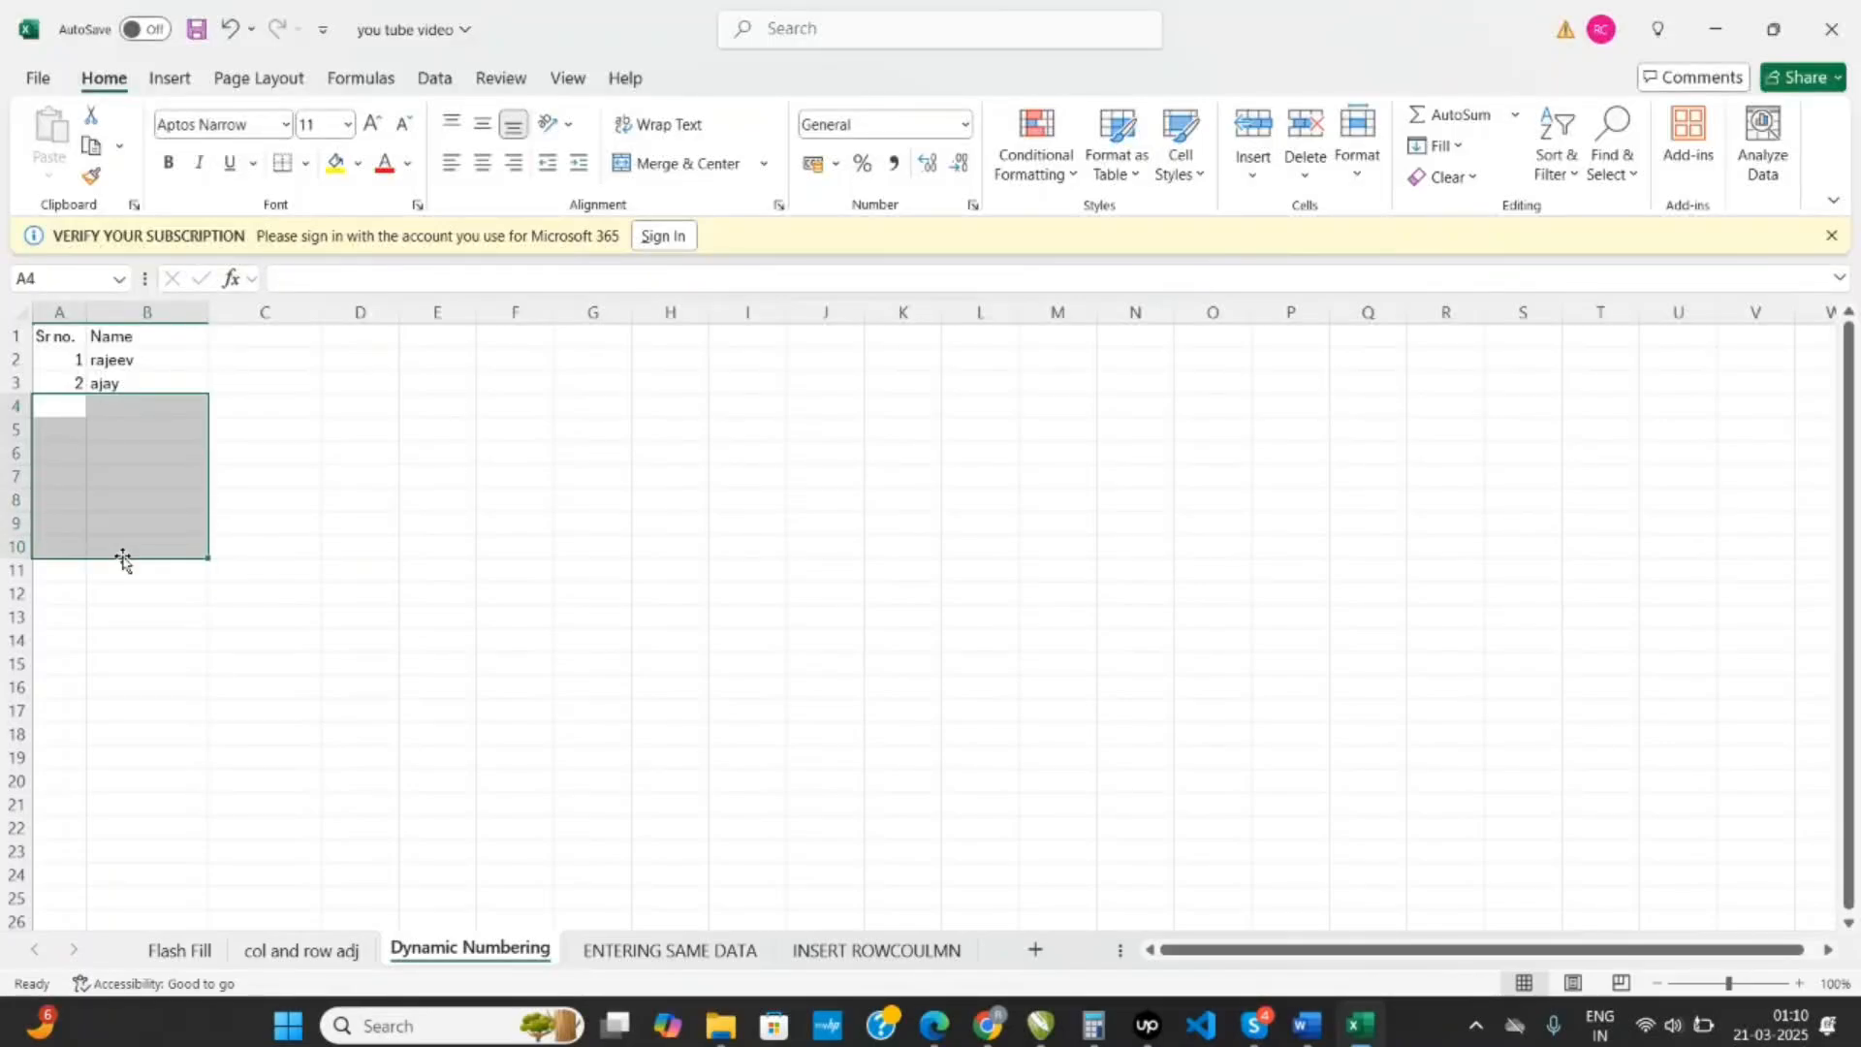
{"action": "left_click", "coordinate": [355, 527]}
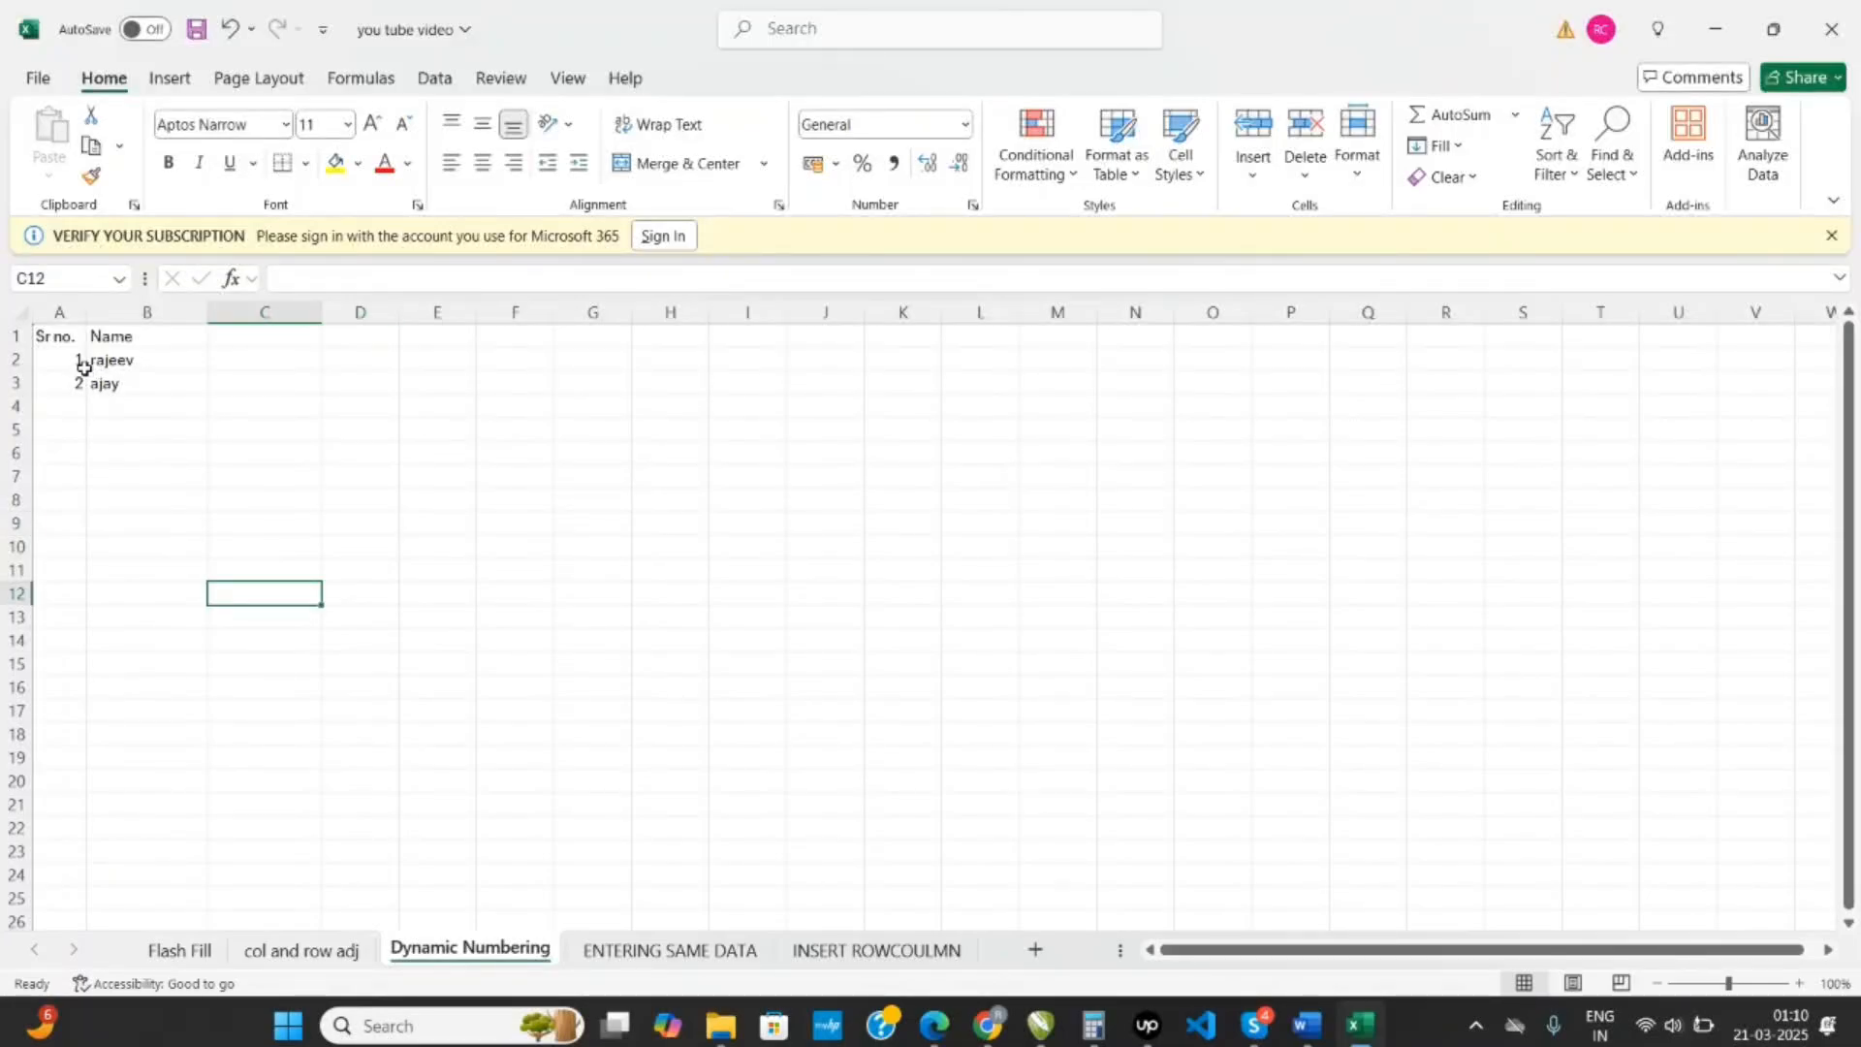
{"action": "left_click_drag", "start_coordinate": [79, 364], "coordinate": [71, 403]}
{"action": "key", "text": "Delete"}
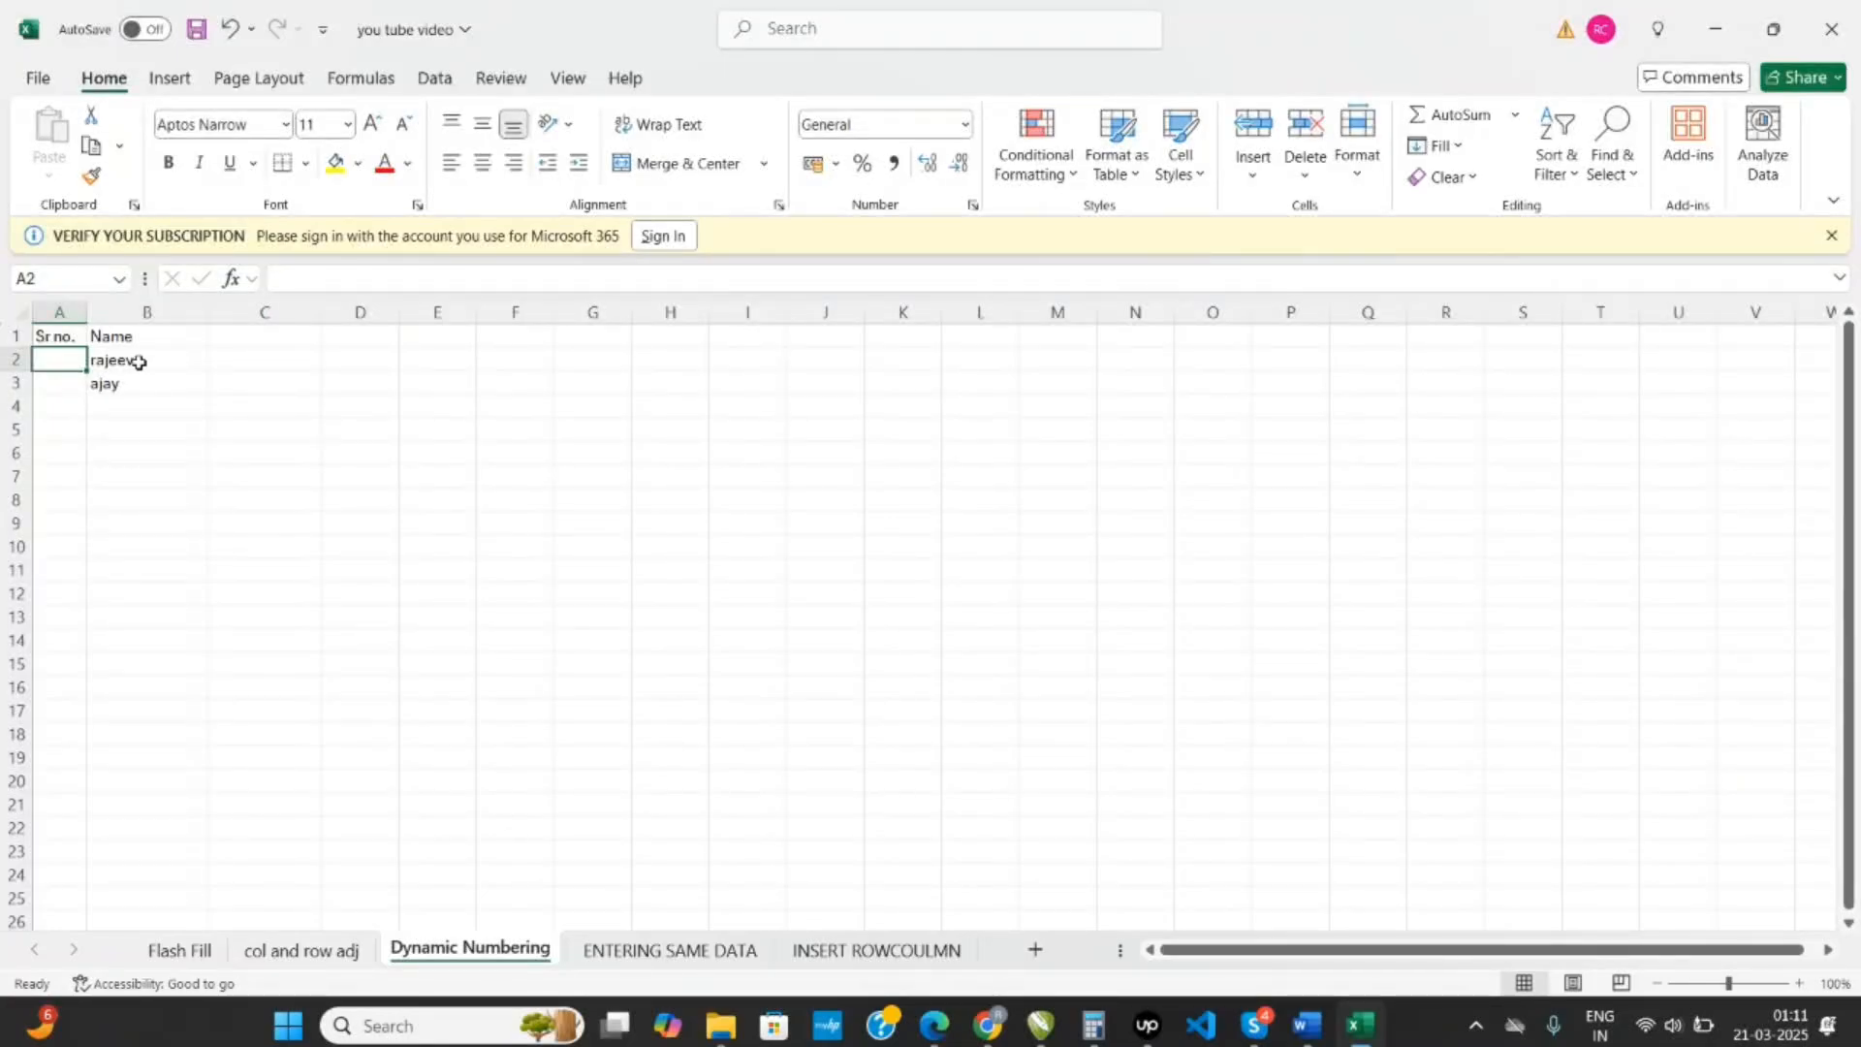
- Widen column A and begin a formula in A2 that joins the text "No." to the SEQUENCE function
{"action": "left_click_drag", "start_coordinate": [87, 312], "coordinate": [124, 312]}
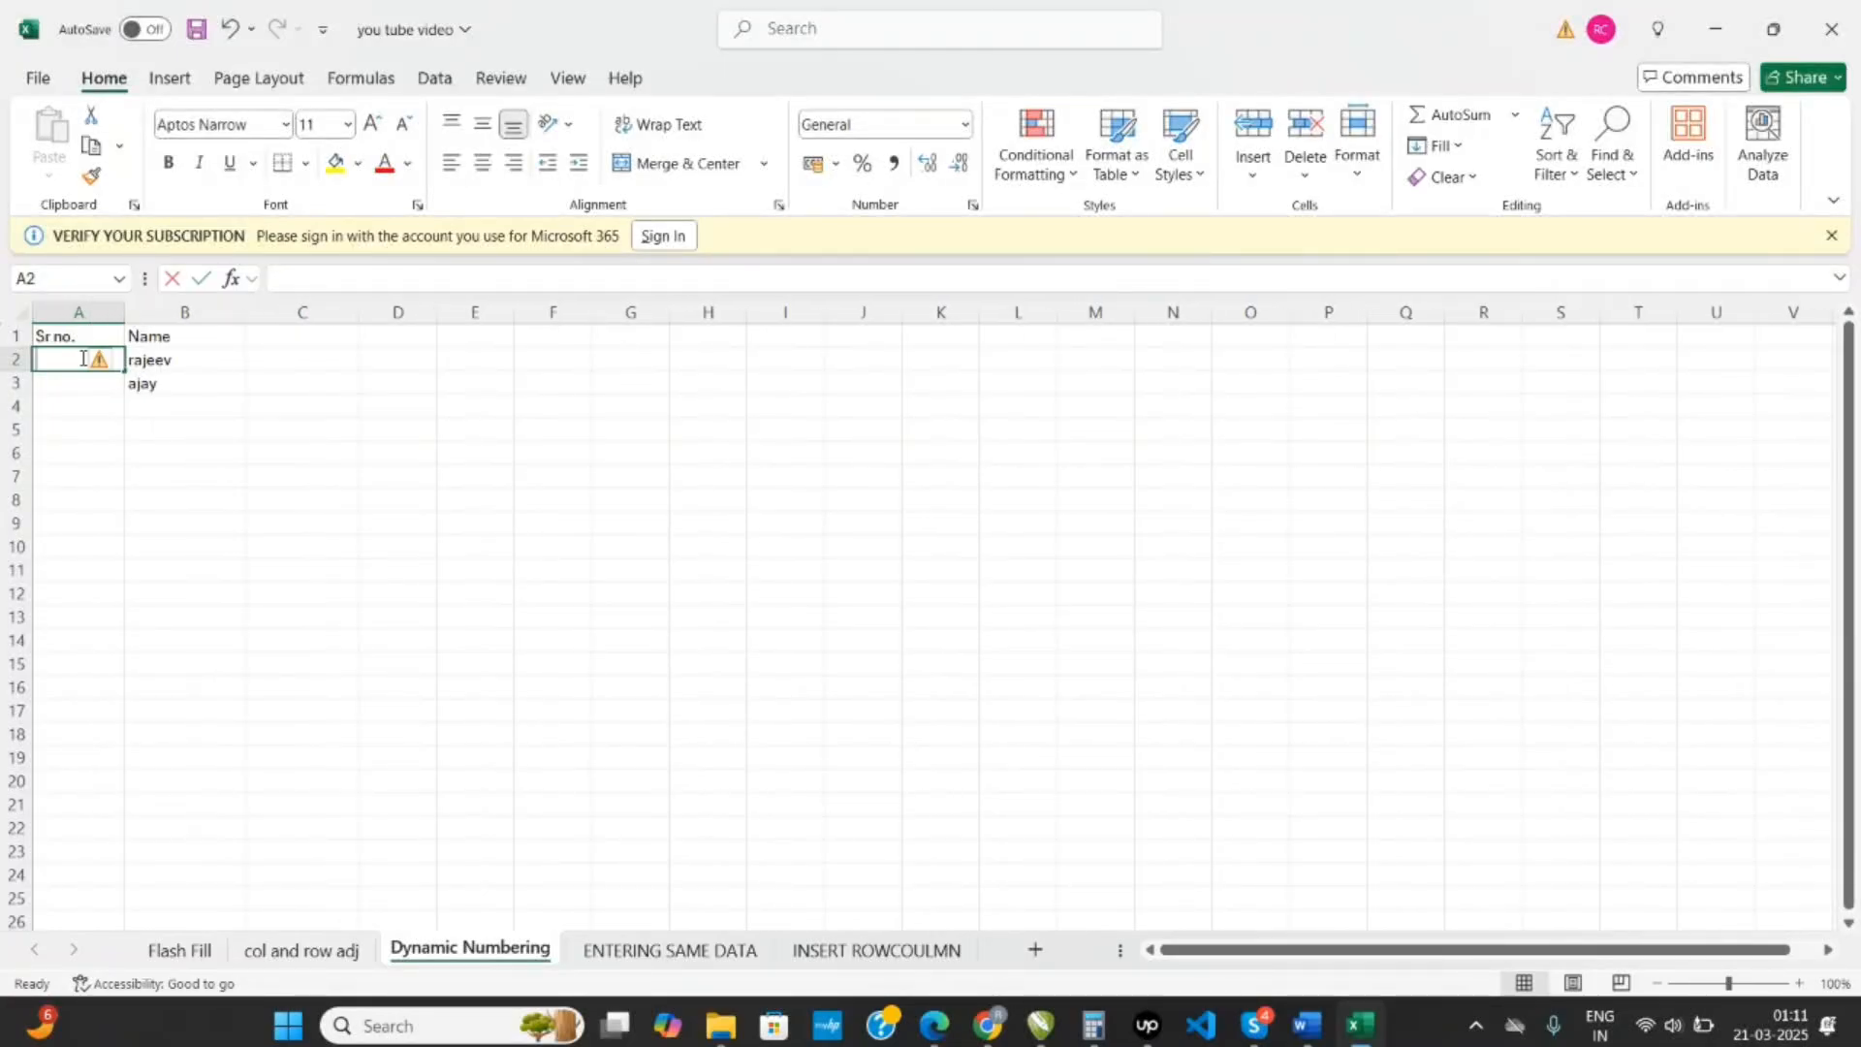
{"action": "type", "text": "="}
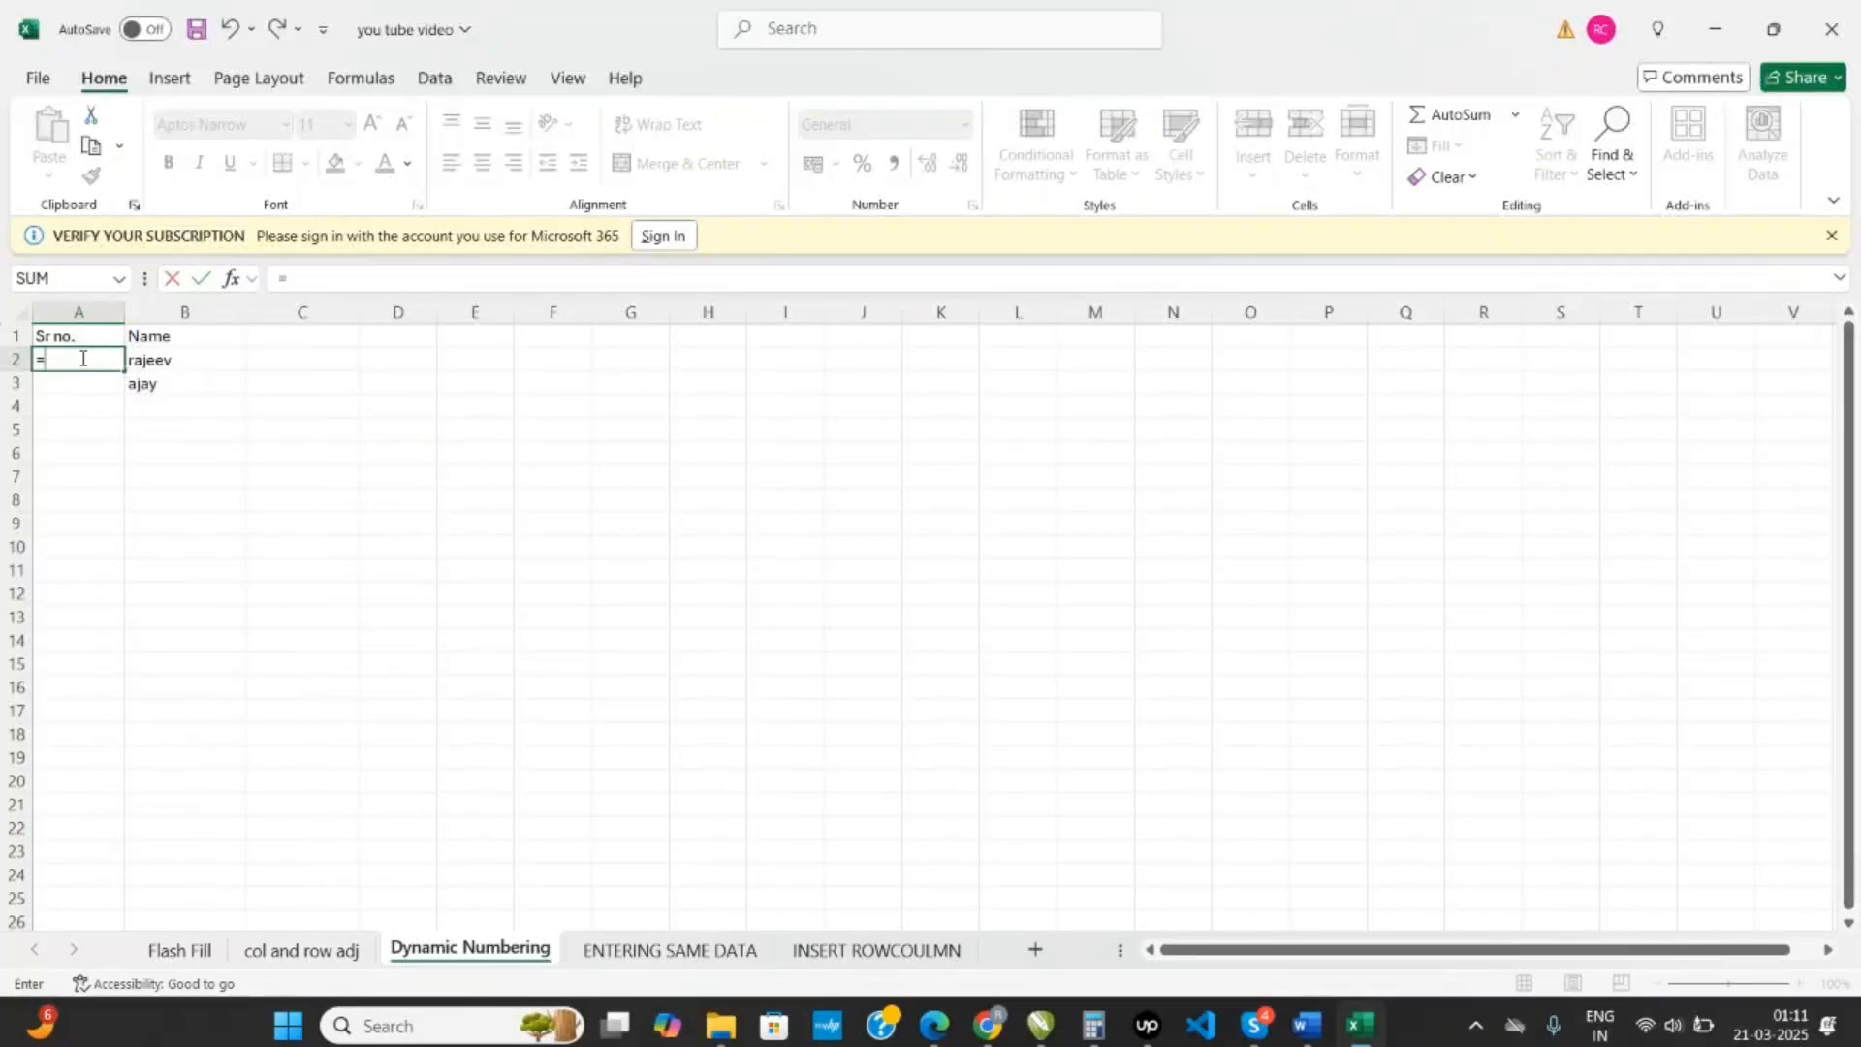
{"action": "type", "text": "\""}
{"action": "type", "text": "No"}
{"action": "type", "text": ".\"&sequ"}
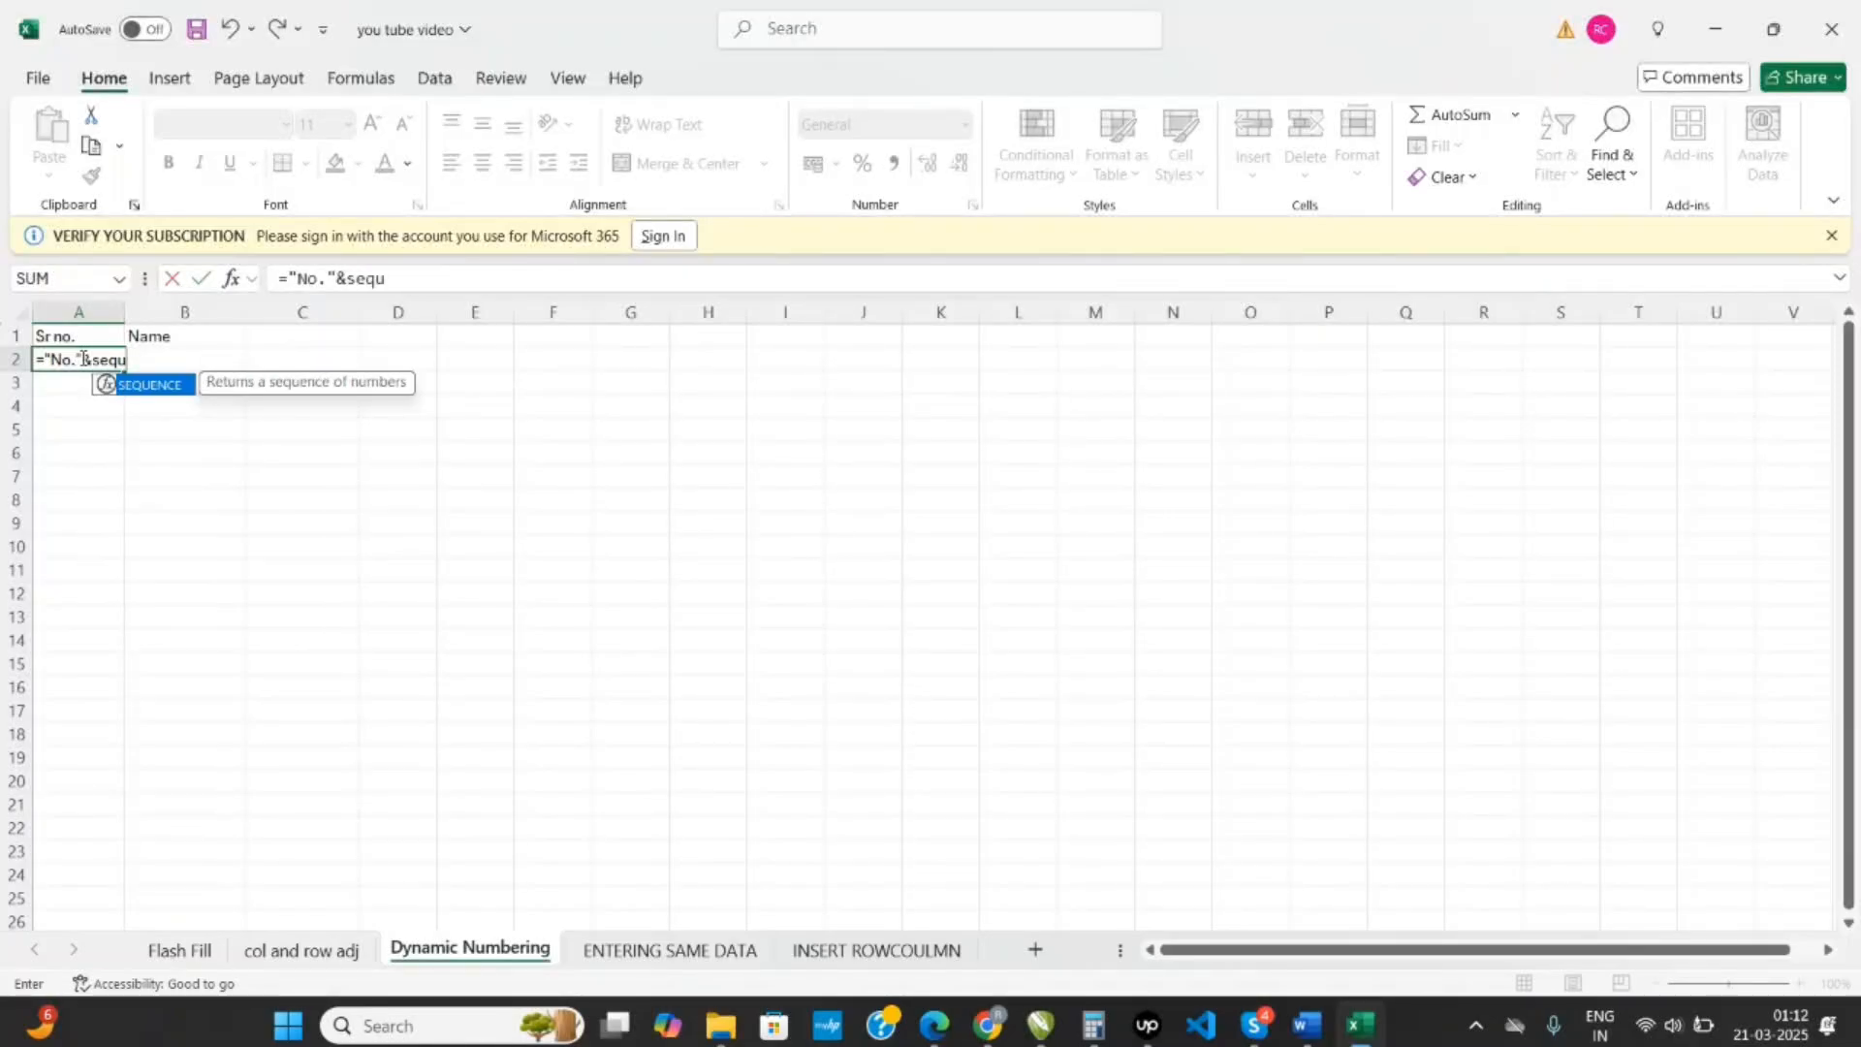
{"action": "double_click", "coordinate": [146, 387]}
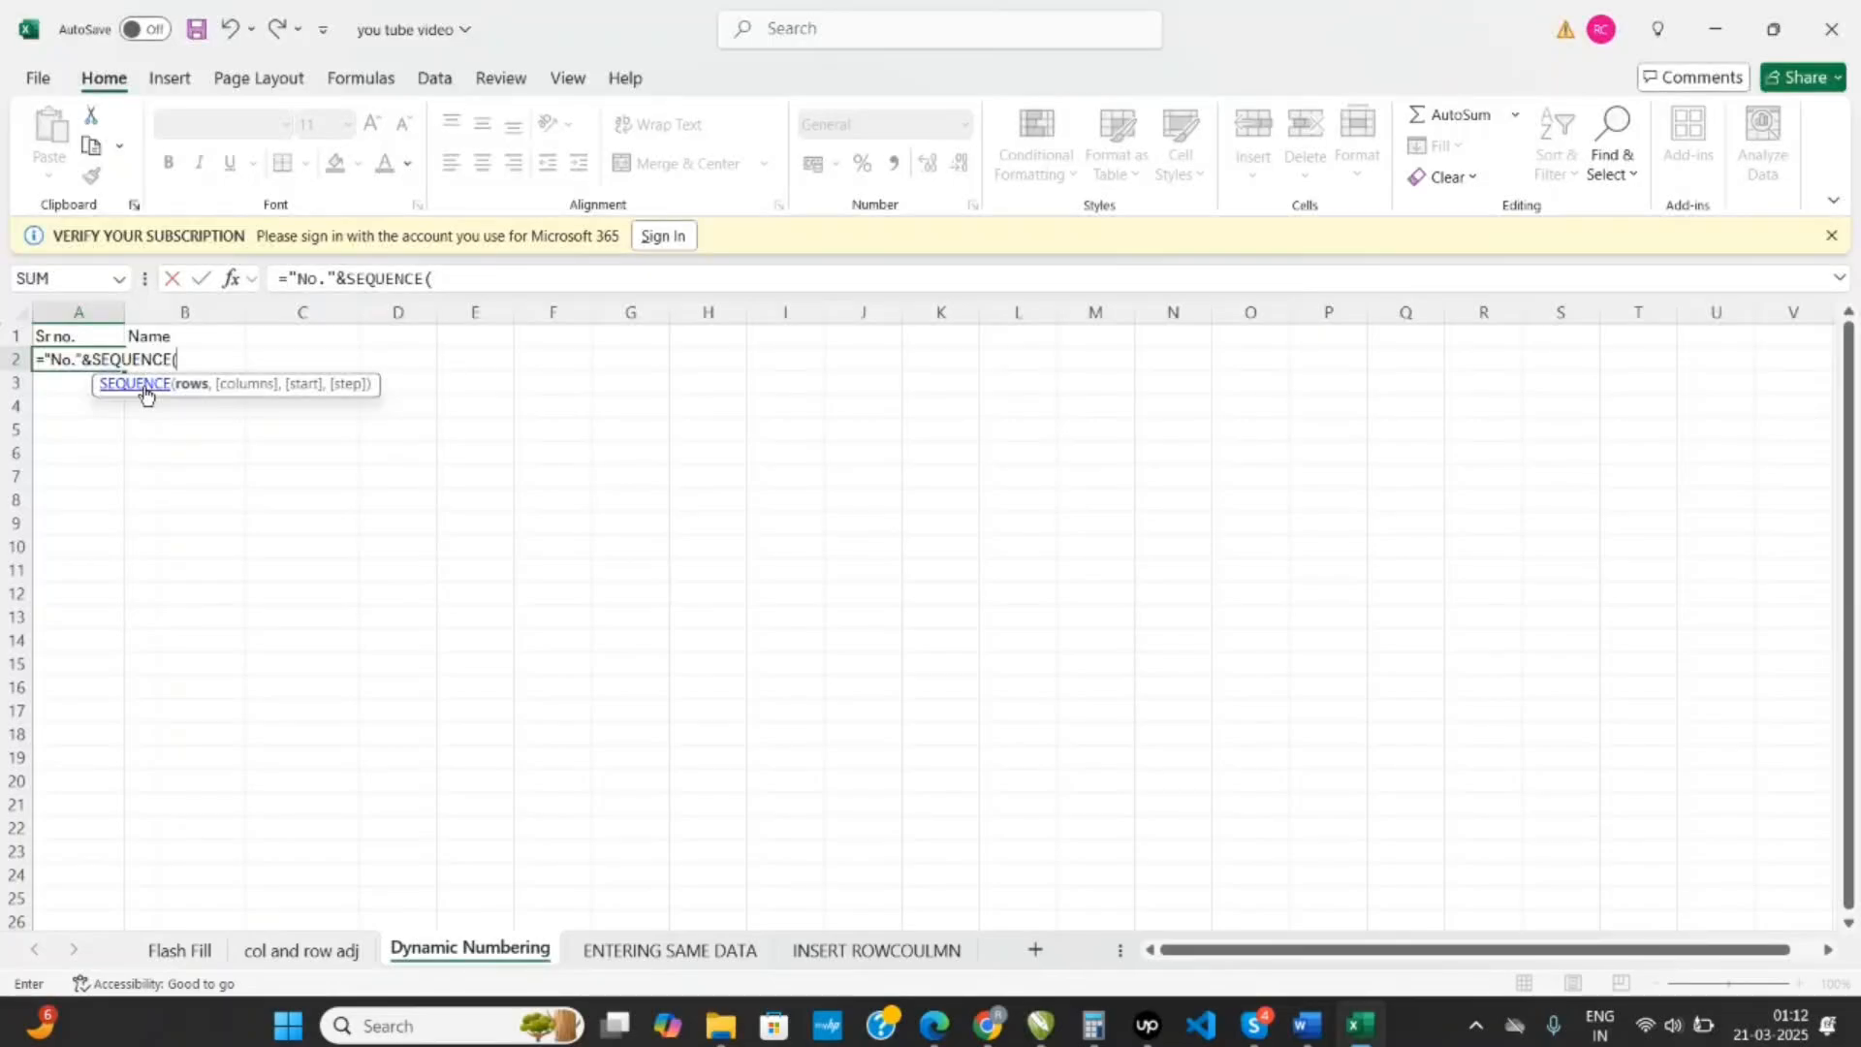
- Complete the A2 formula with COUNTA over column B as the row count: ="No."&SEQUENCE(COUNTA(B:B))
{"action": "type", "text": "cont"}
{"action": "key", "text": "BackSpace"}
{"action": "key", "text": "BackSpace"}
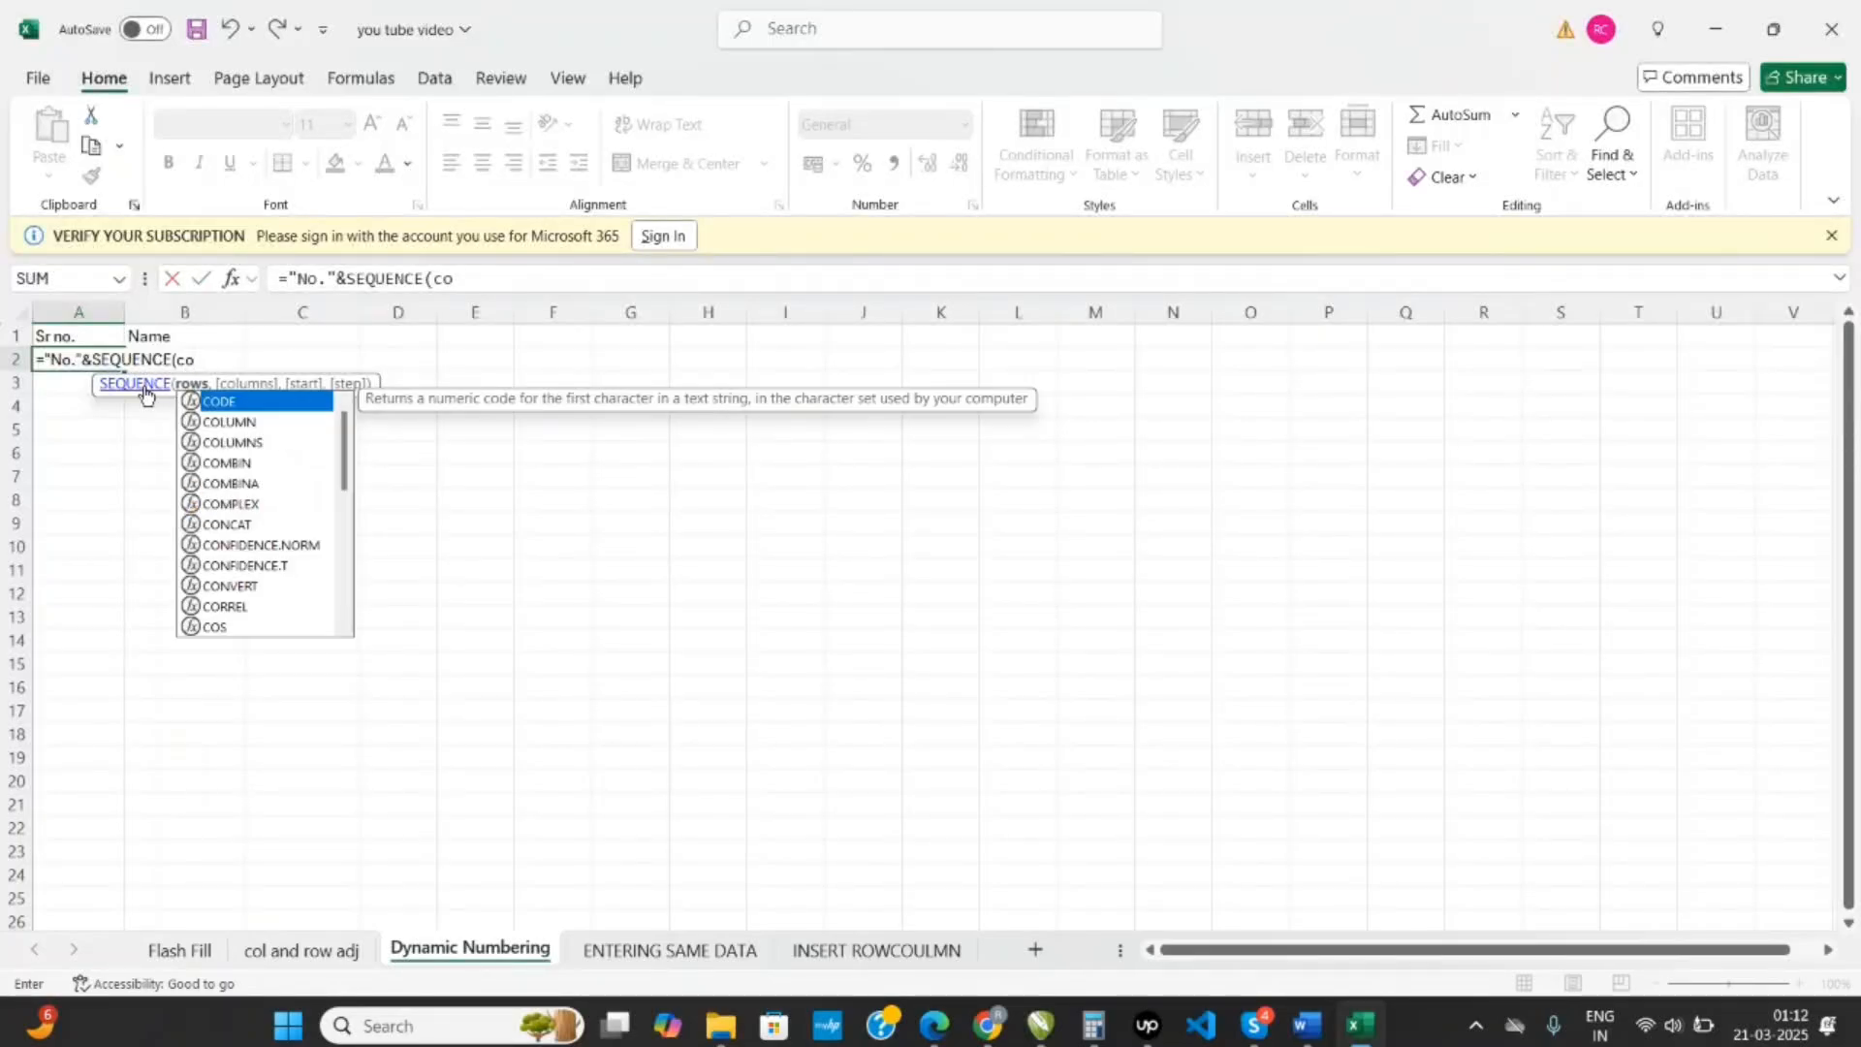
{"action": "type", "text": "unt"}
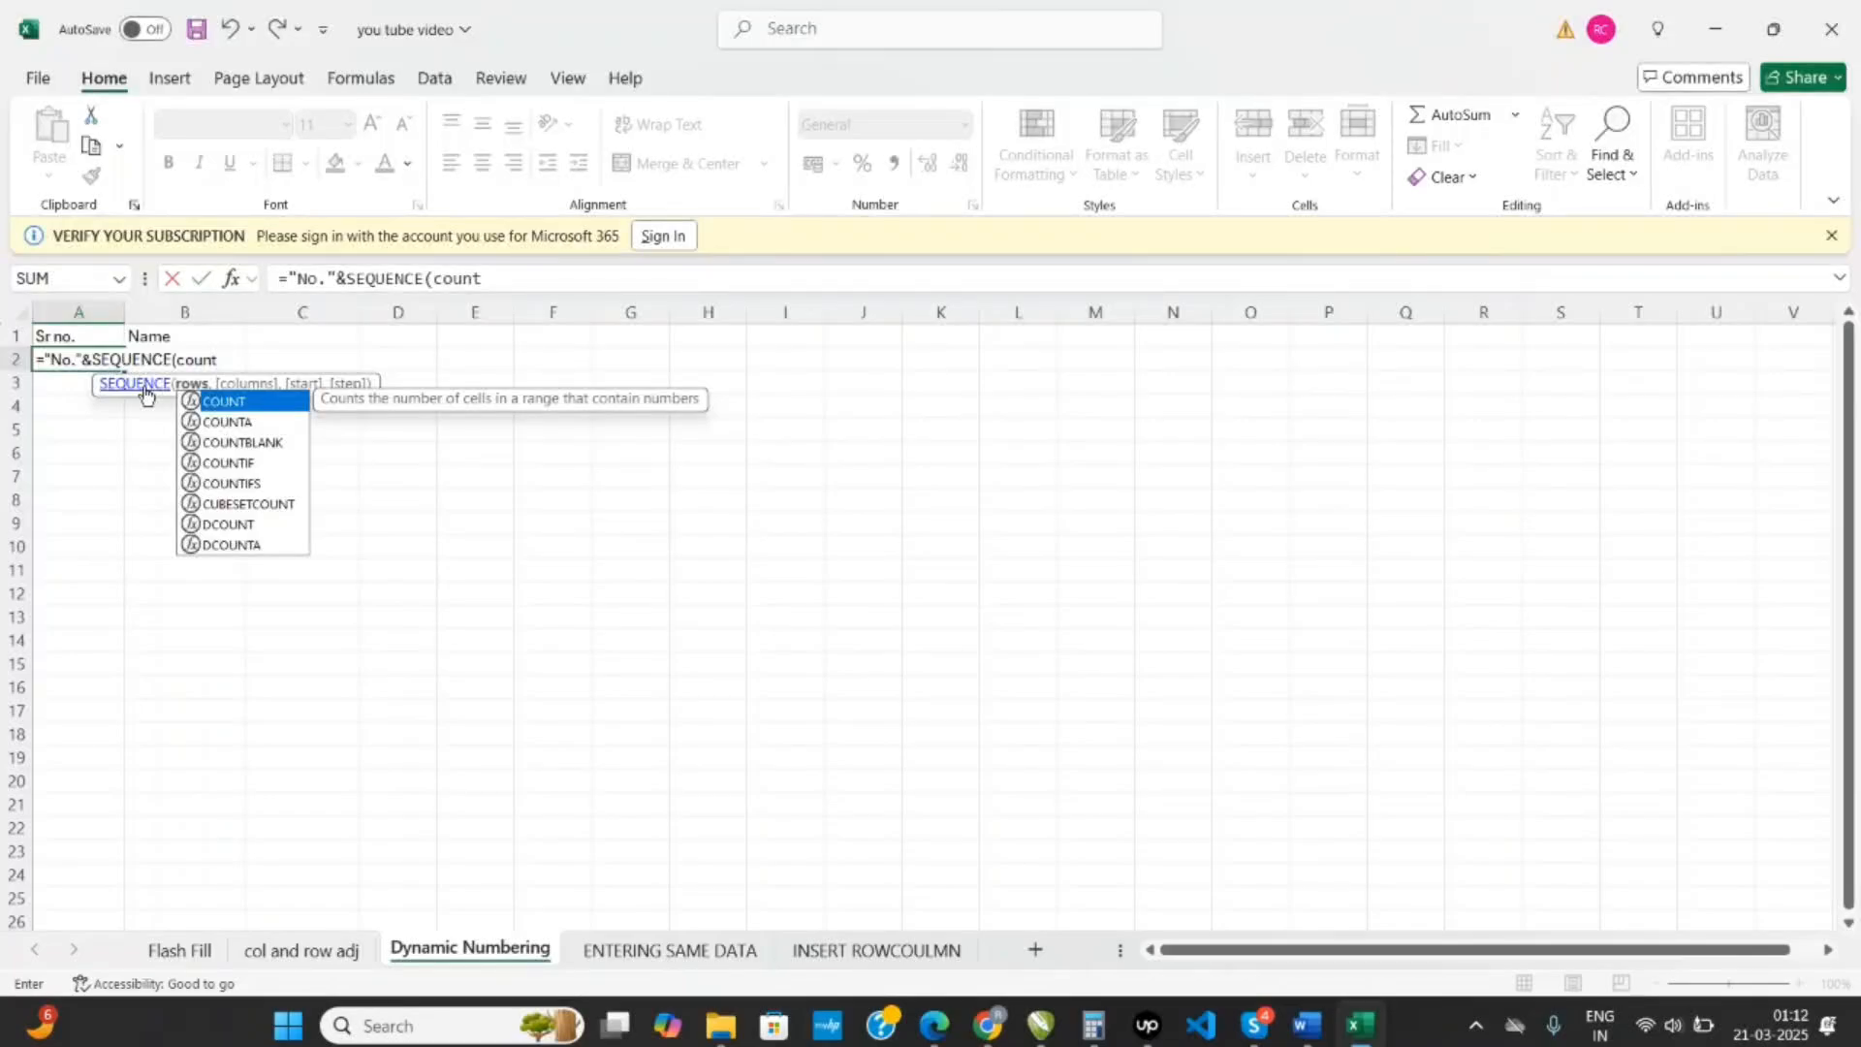
{"action": "double_click", "coordinate": [238, 421]}
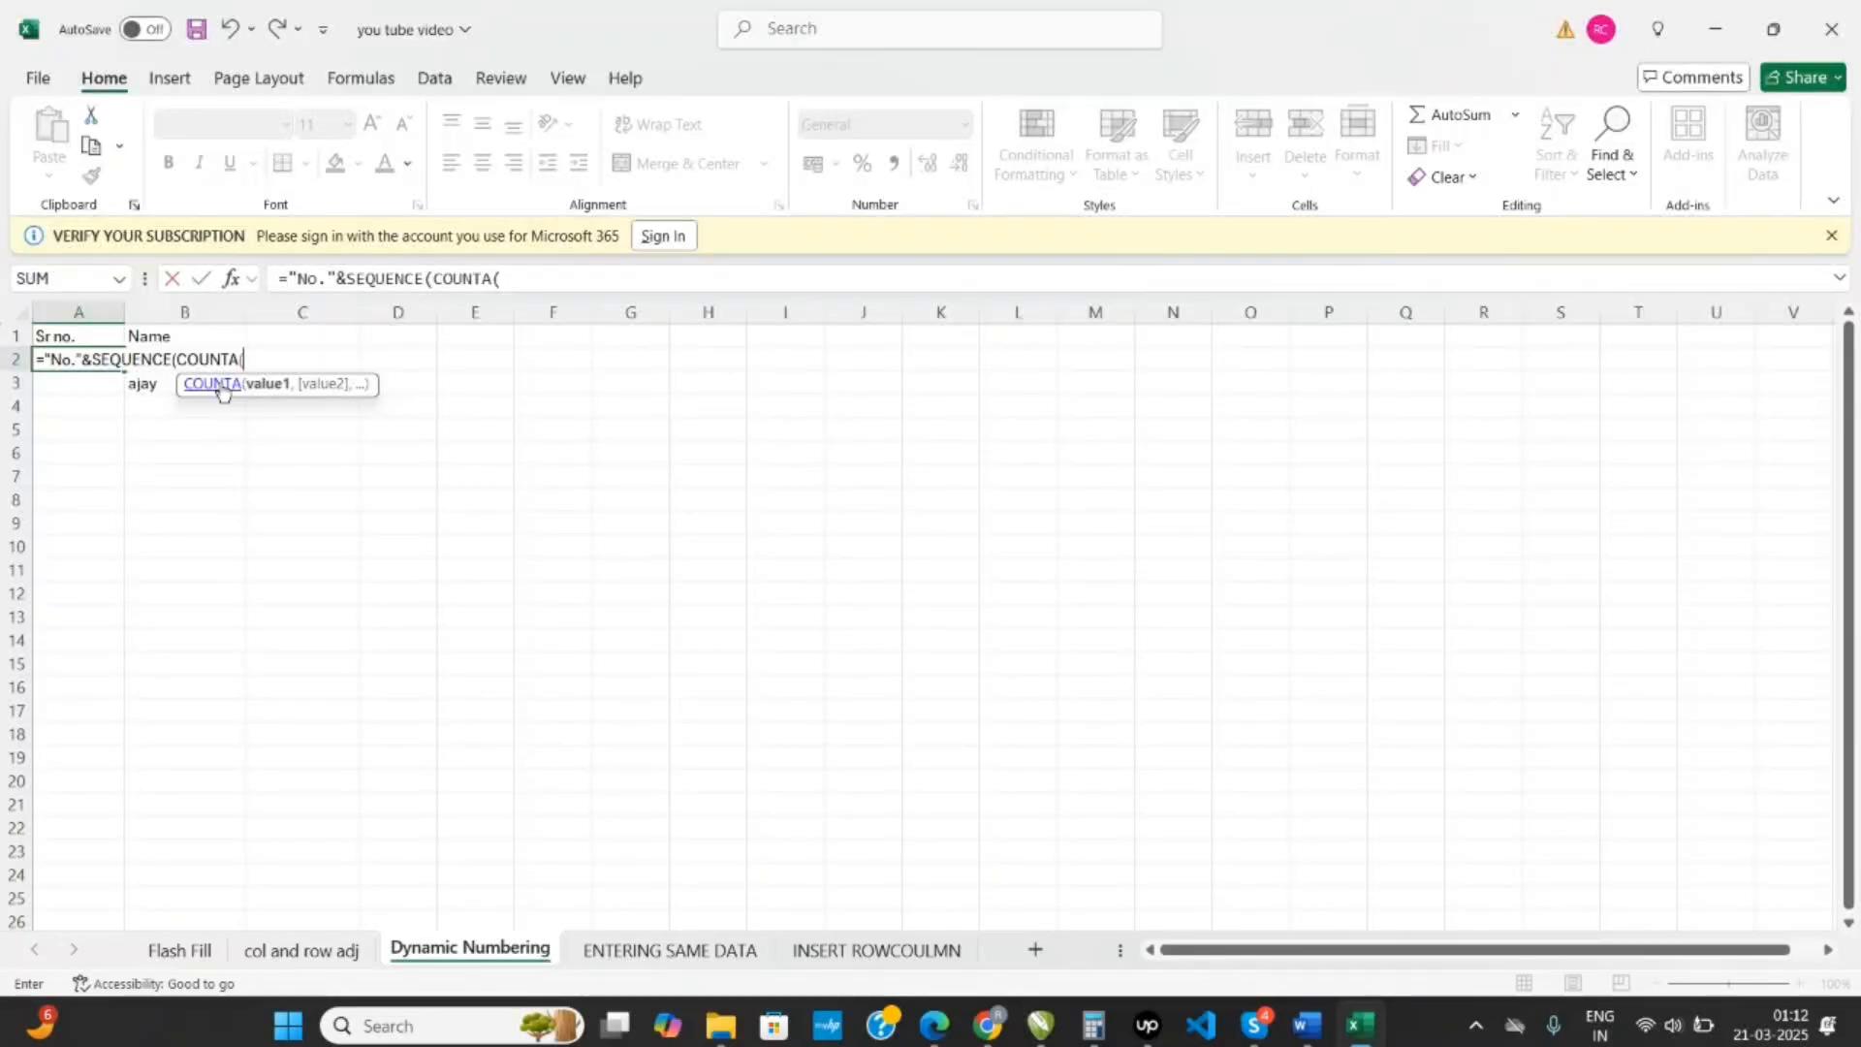
{"action": "left_click", "coordinate": [201, 312]}
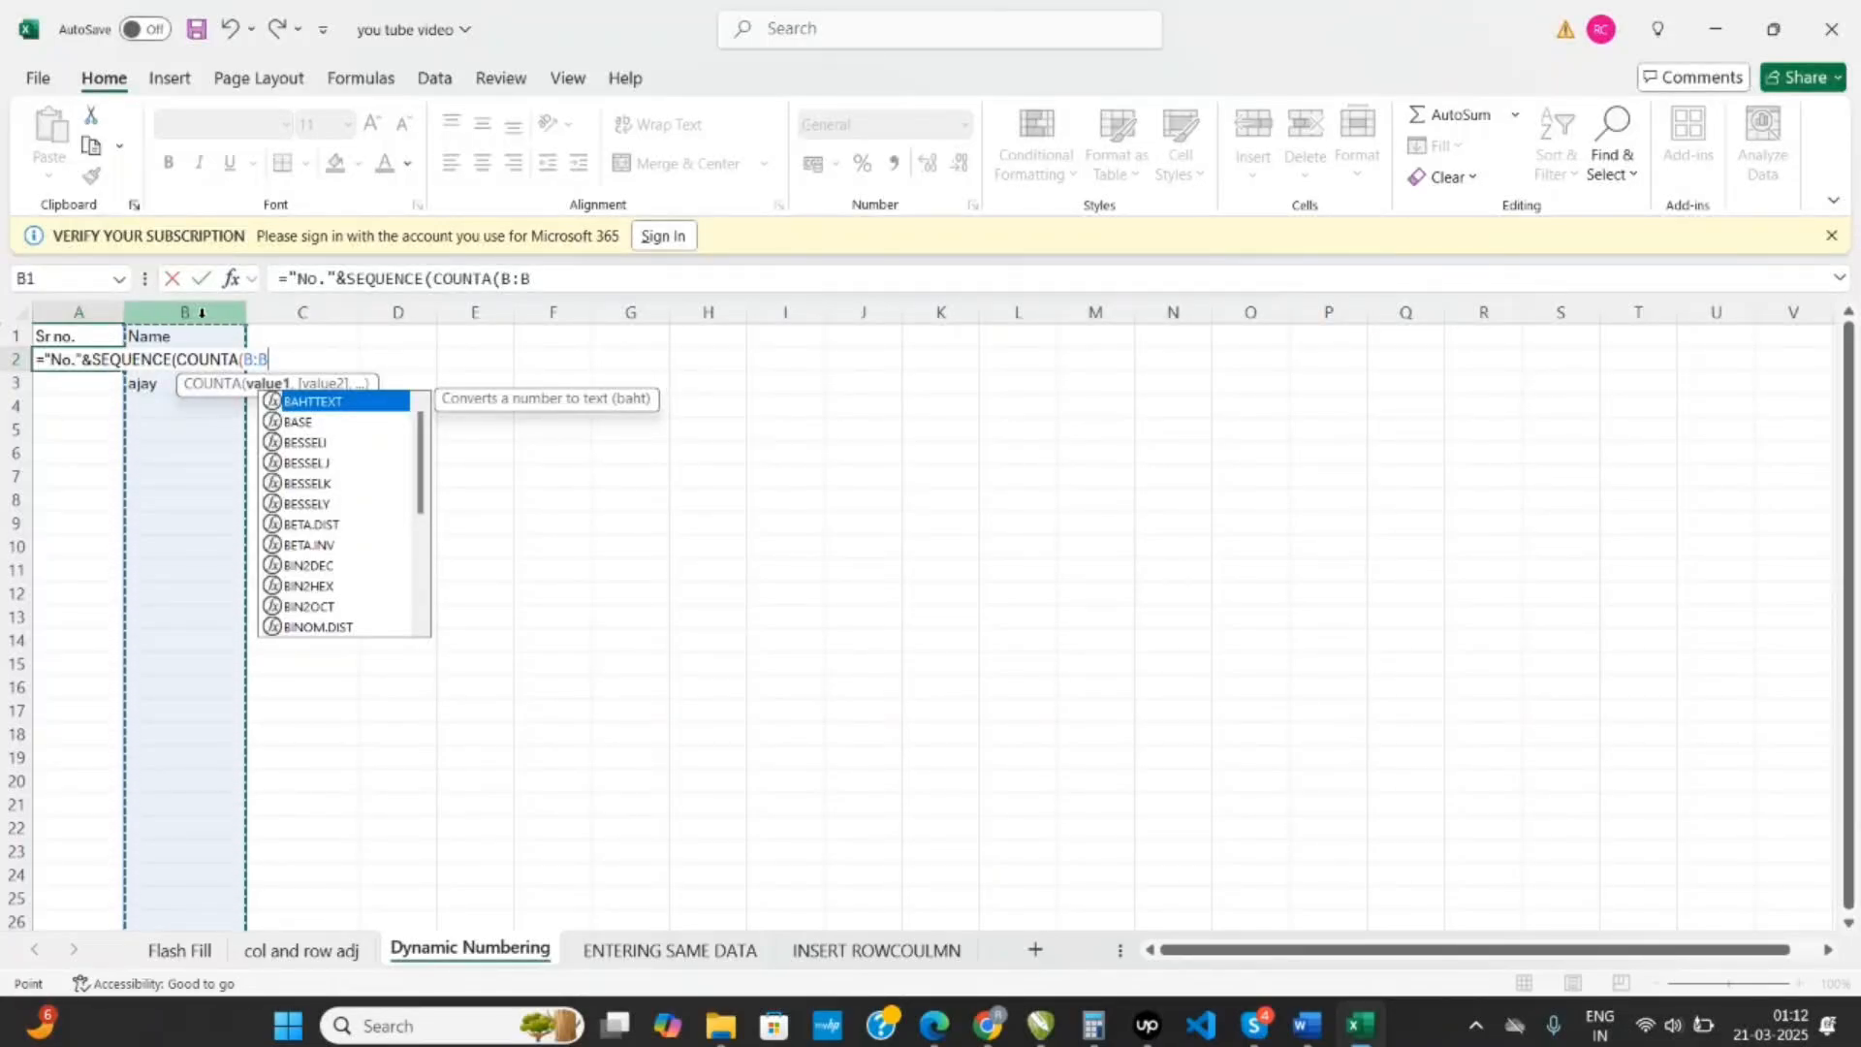
{"action": "type", "text": "))"}
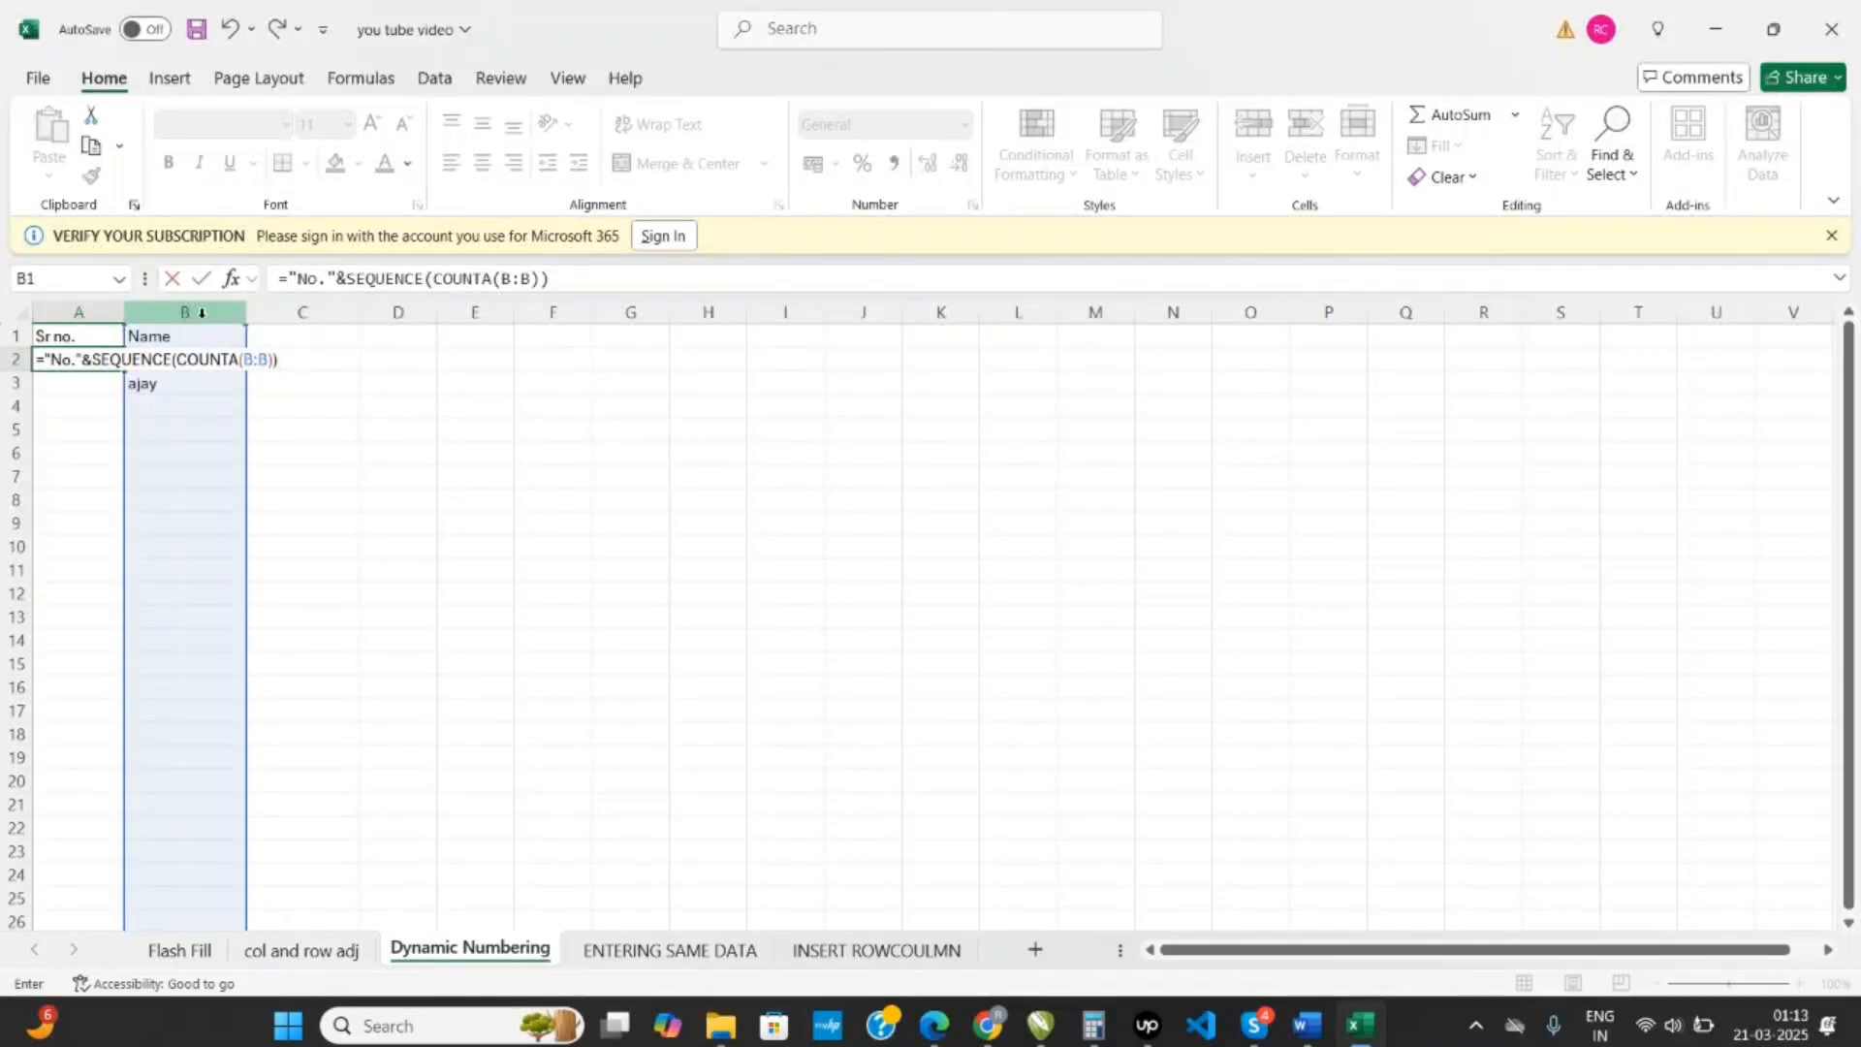
{"action": "key", "text": "Return"}
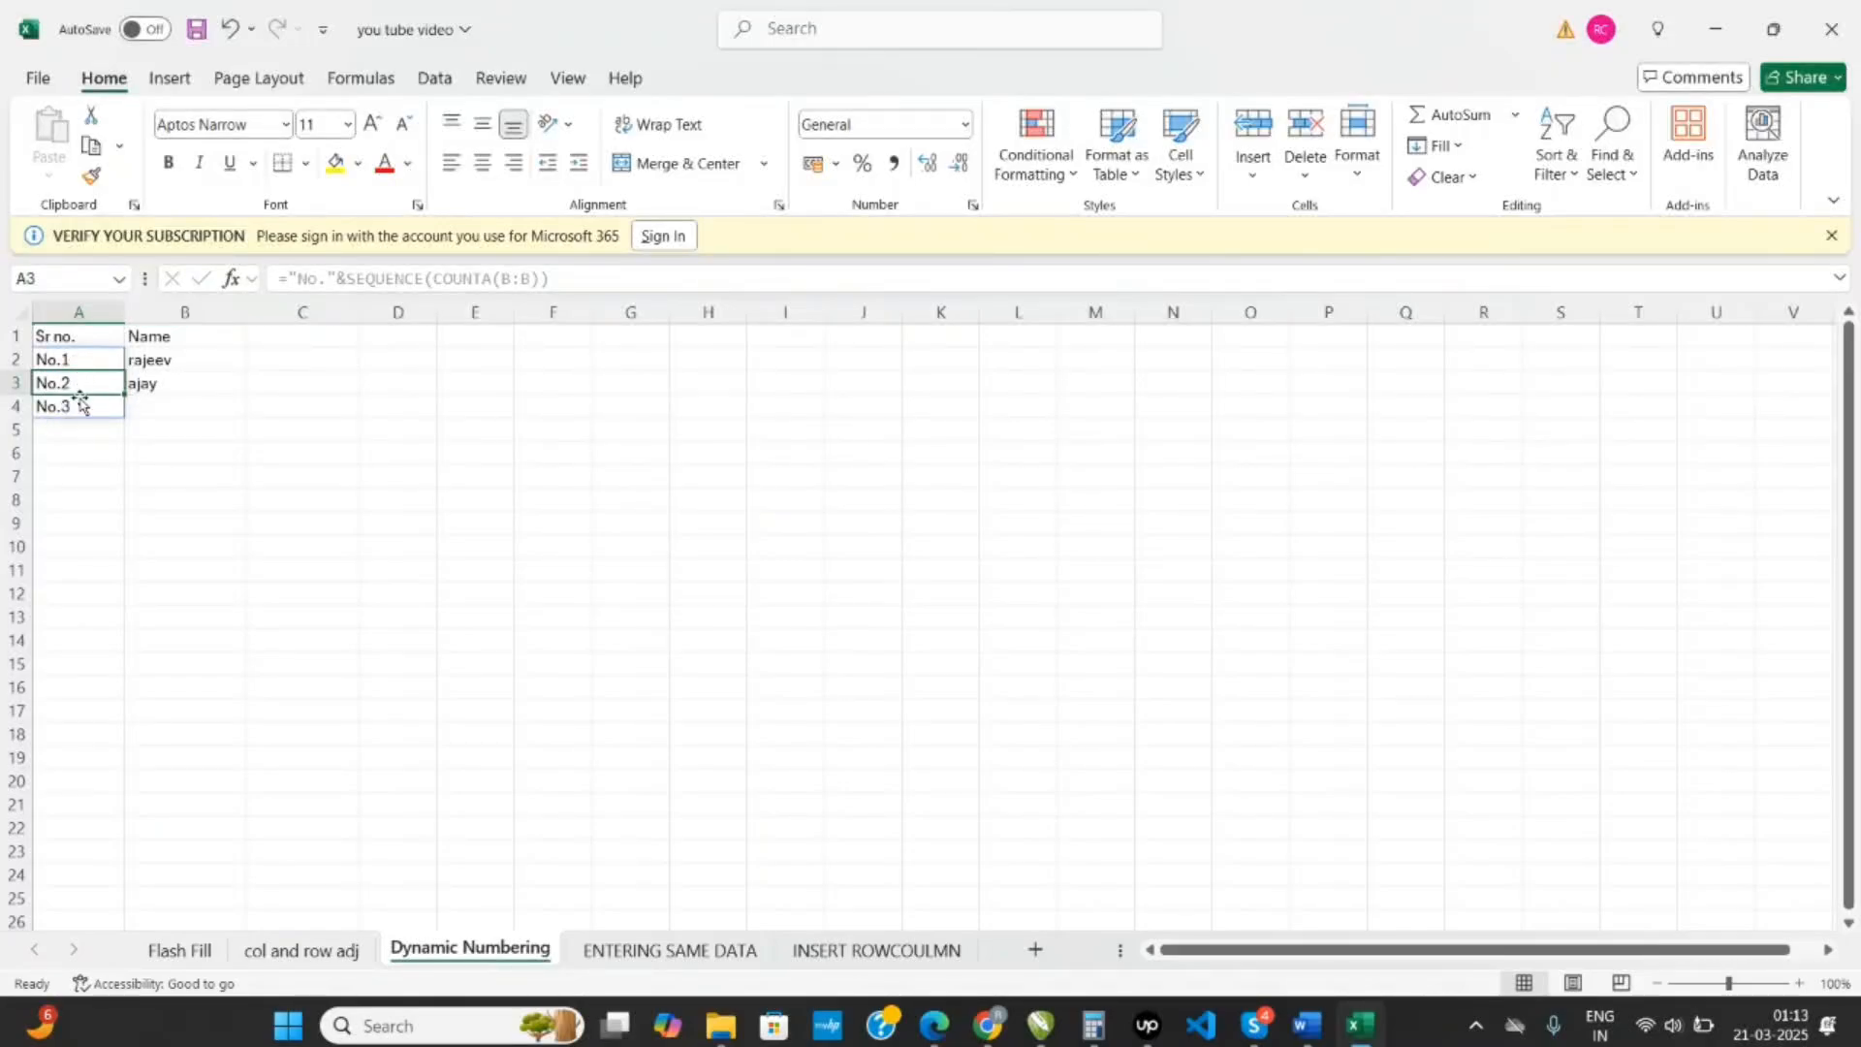
- Enter a person's first name in B4 and another in B5 to extend the automatic numbering
{"action": "double_click", "coordinate": [151, 407]}
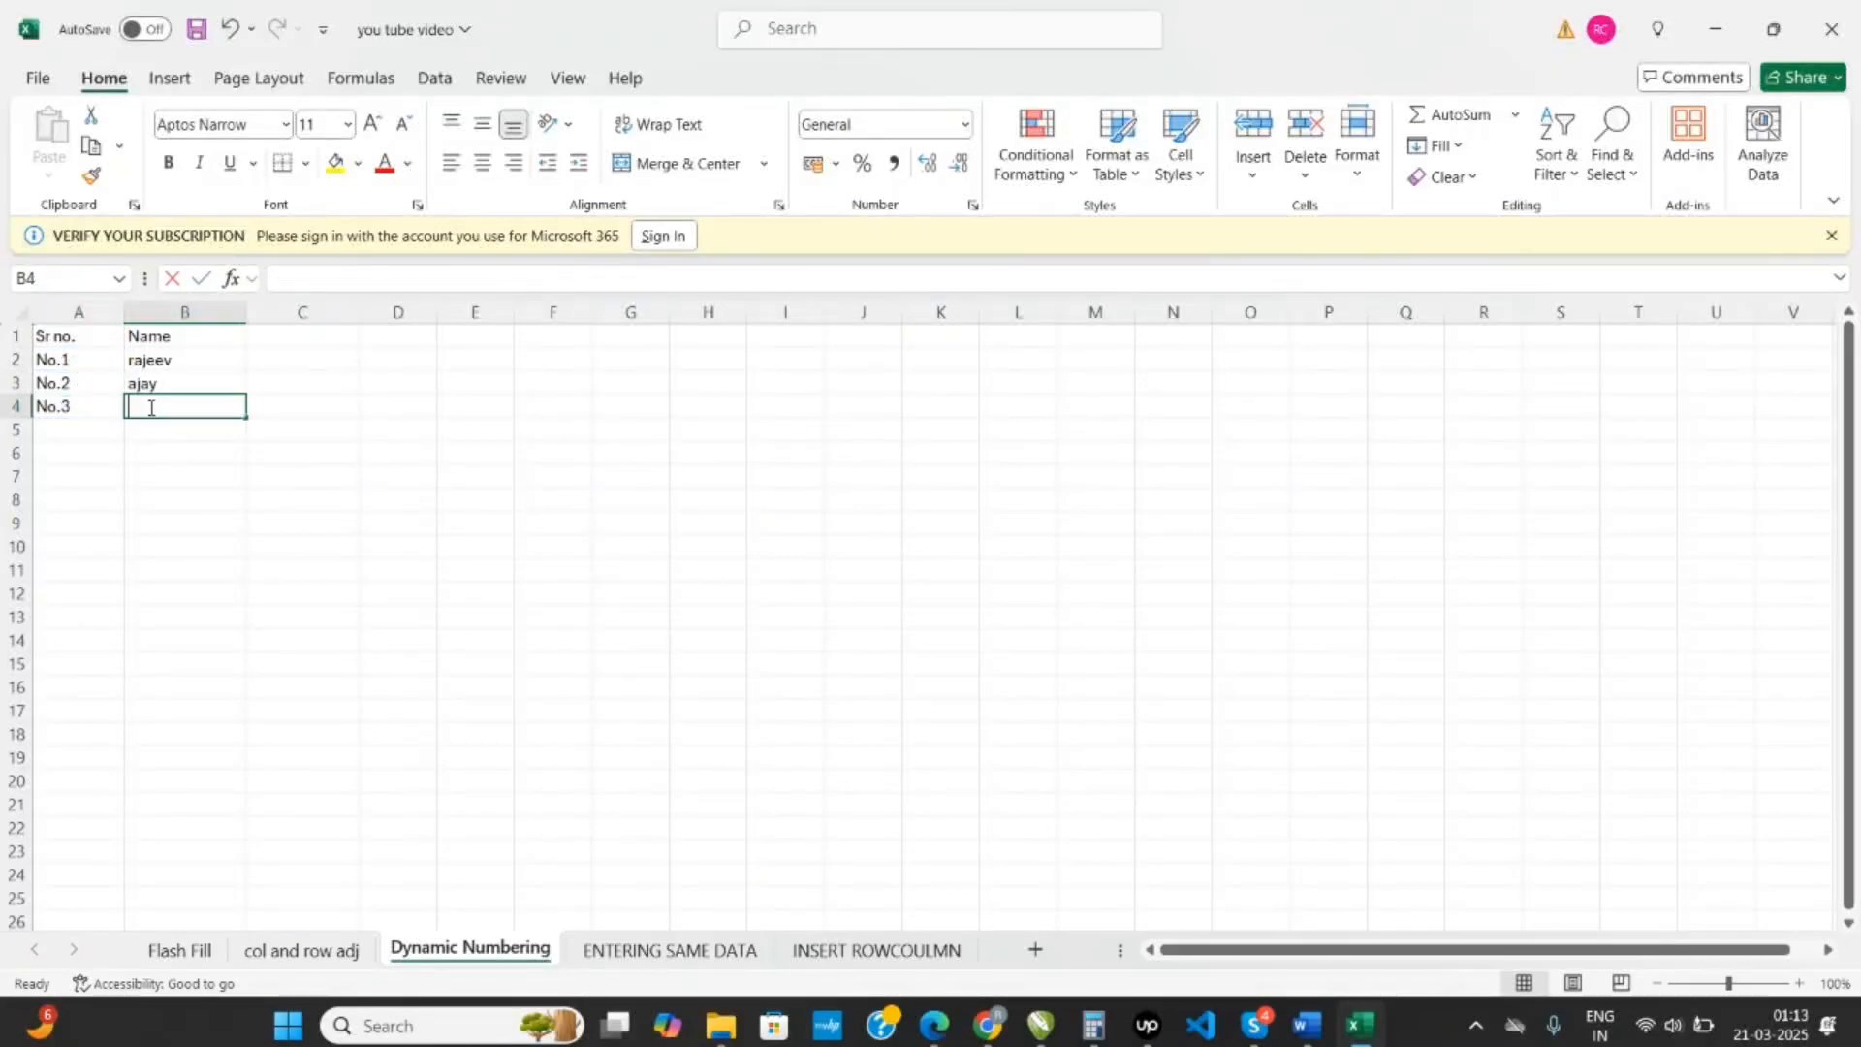
{"action": "type", "text": "vijay"}
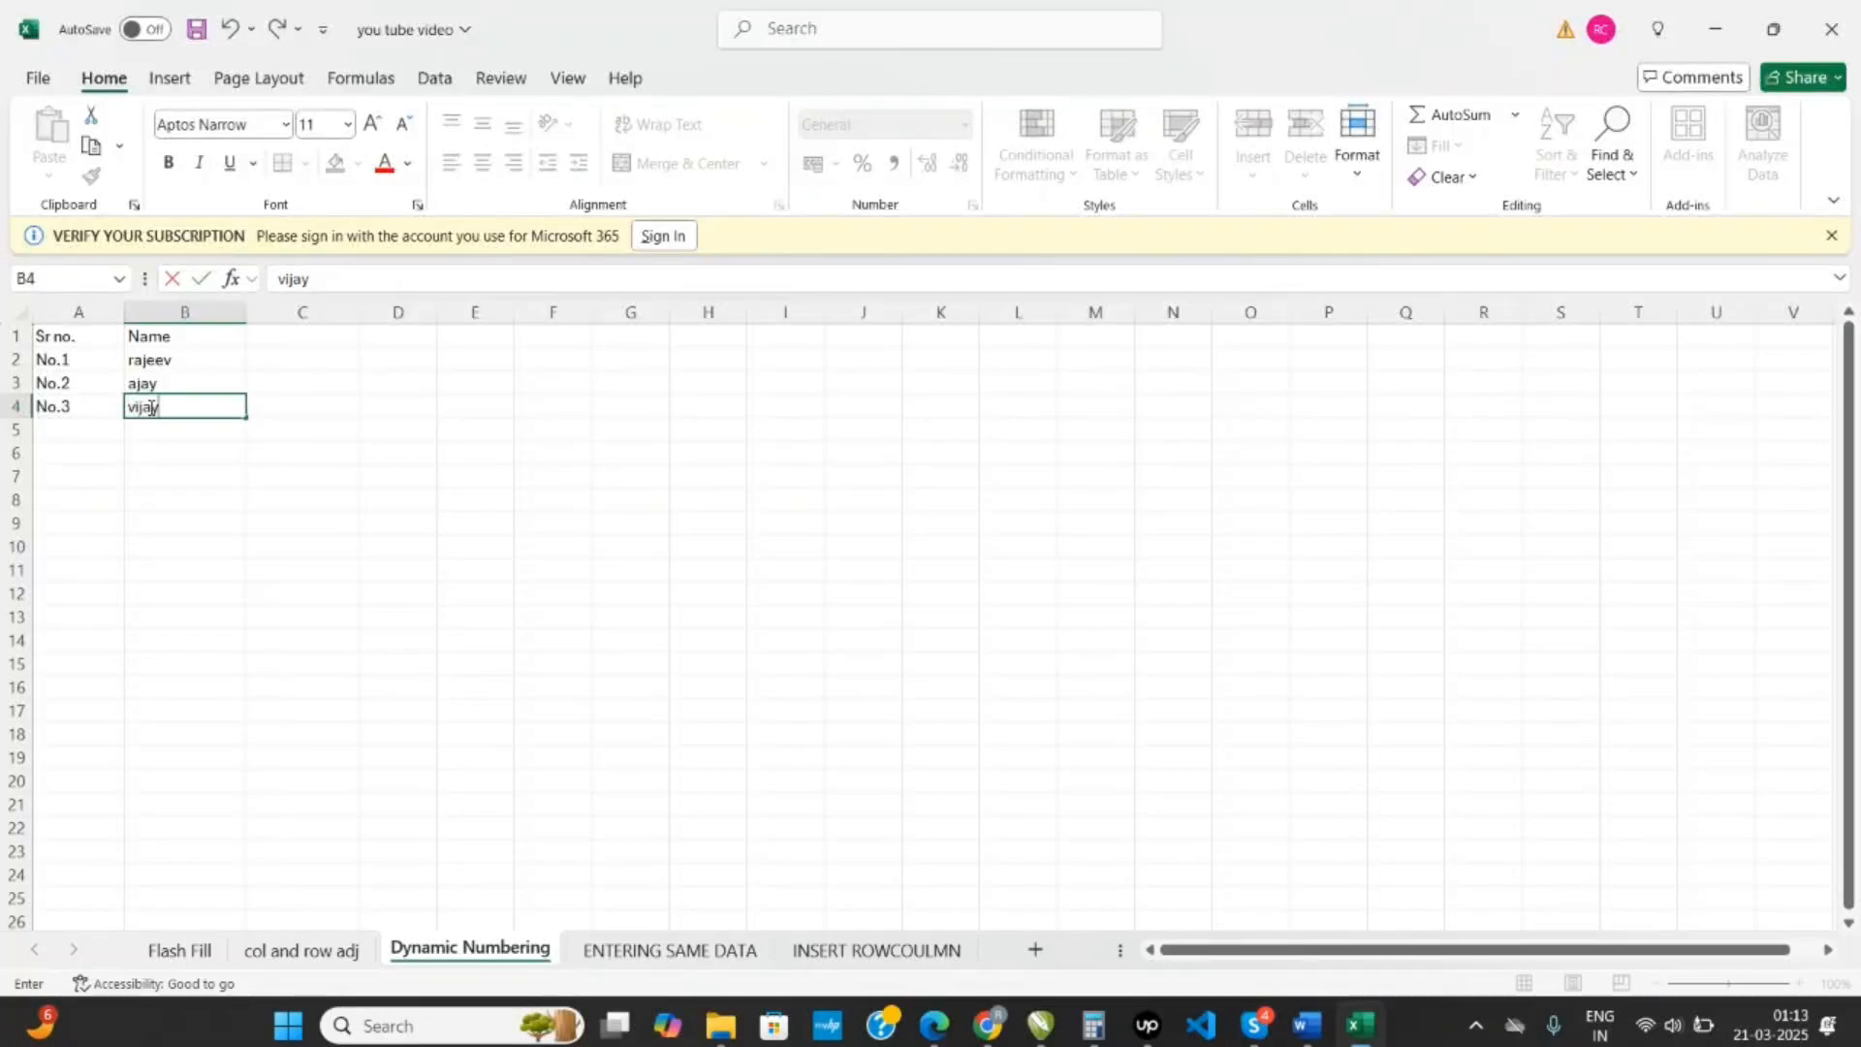
{"action": "key", "text": "Return"}
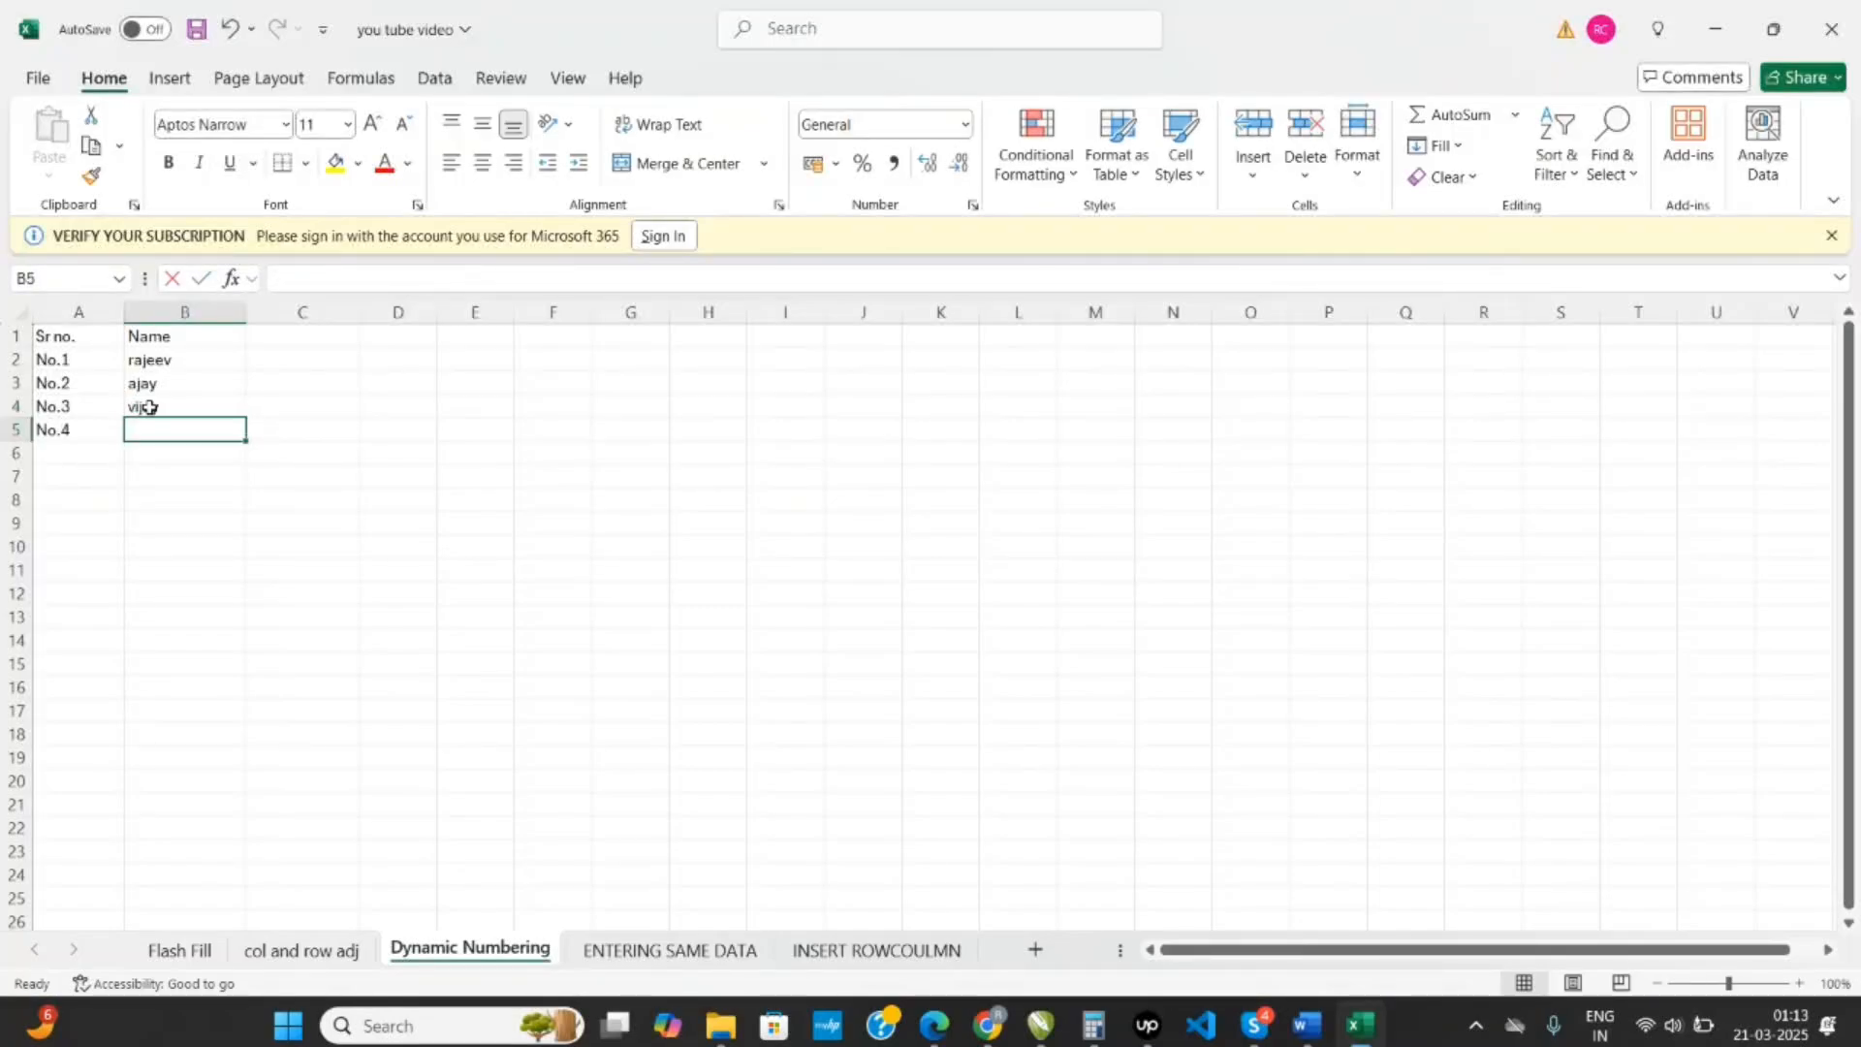
{"action": "type", "text": "ajy"}
{"action": "key", "text": "Return"}
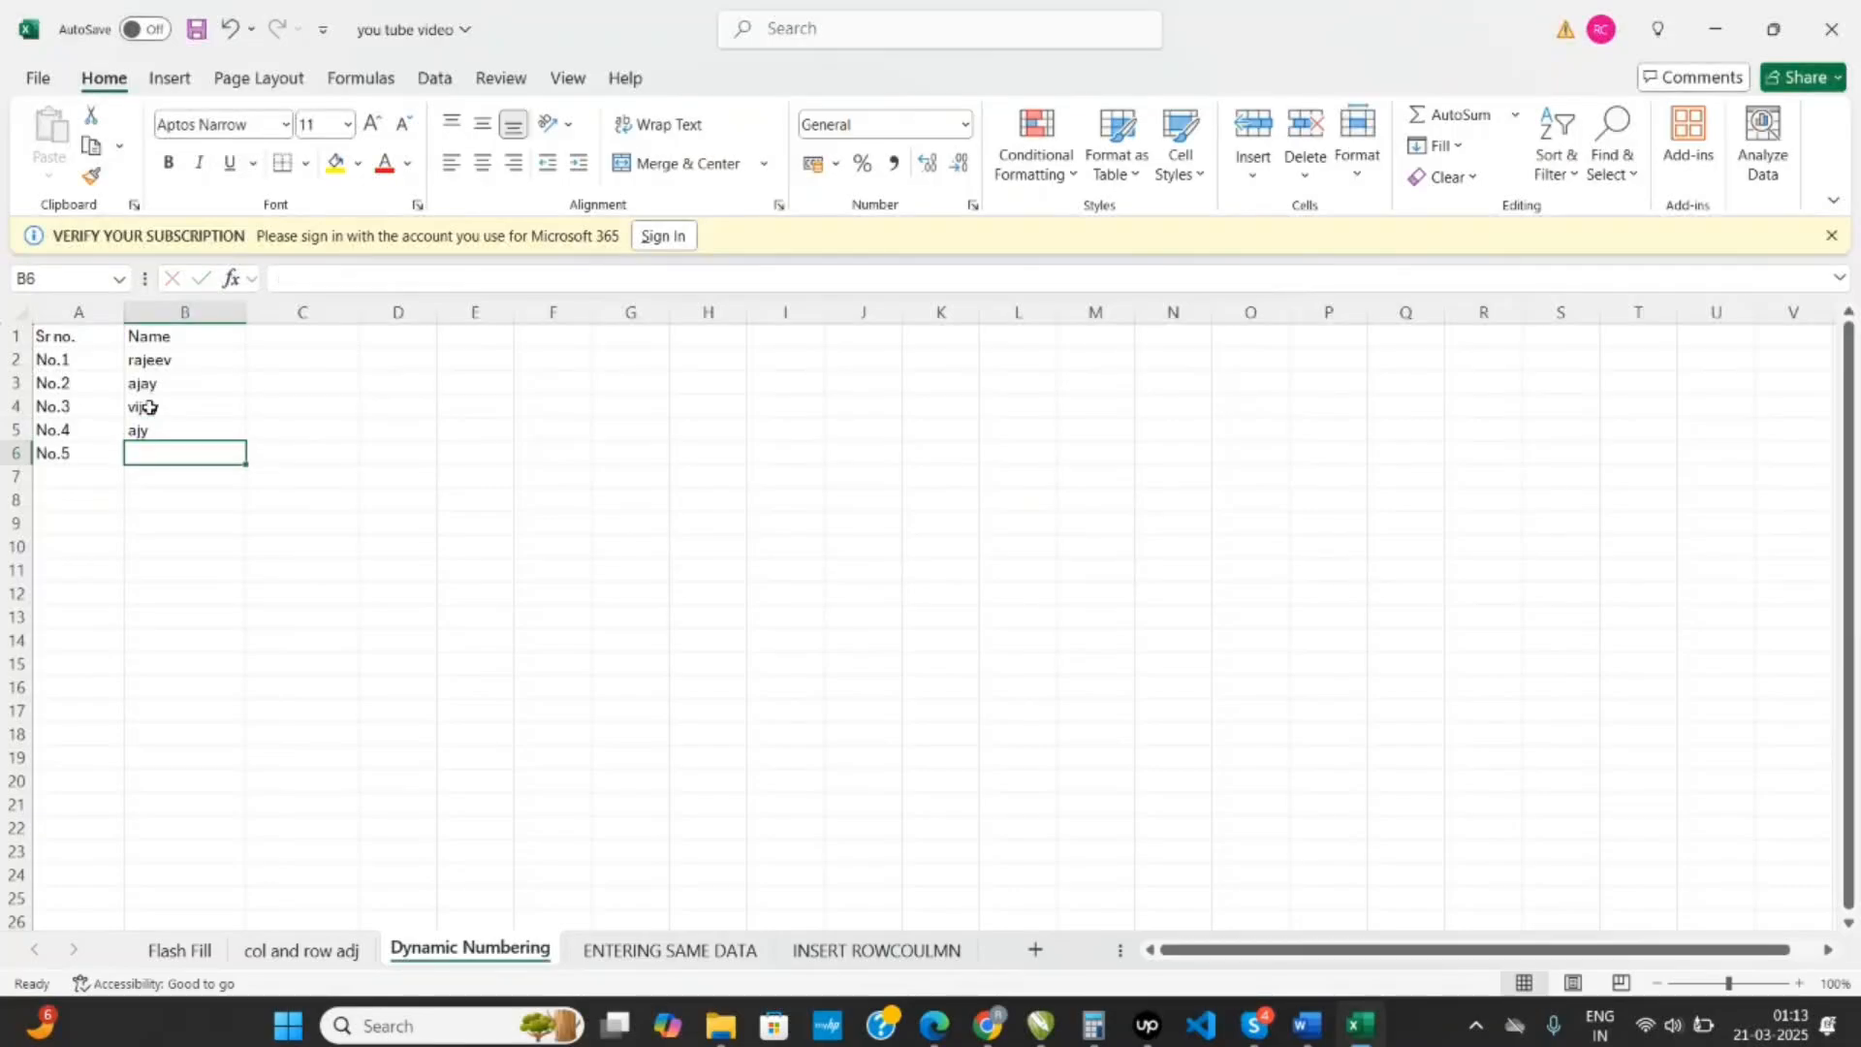
- Enter placeholder entries such as kjhdf, df and adf in the Name column from B6 downward
{"action": "type", "text": "kjhdf"}
{"action": "key", "text": "Return"}
{"action": "type", "text": "df"}
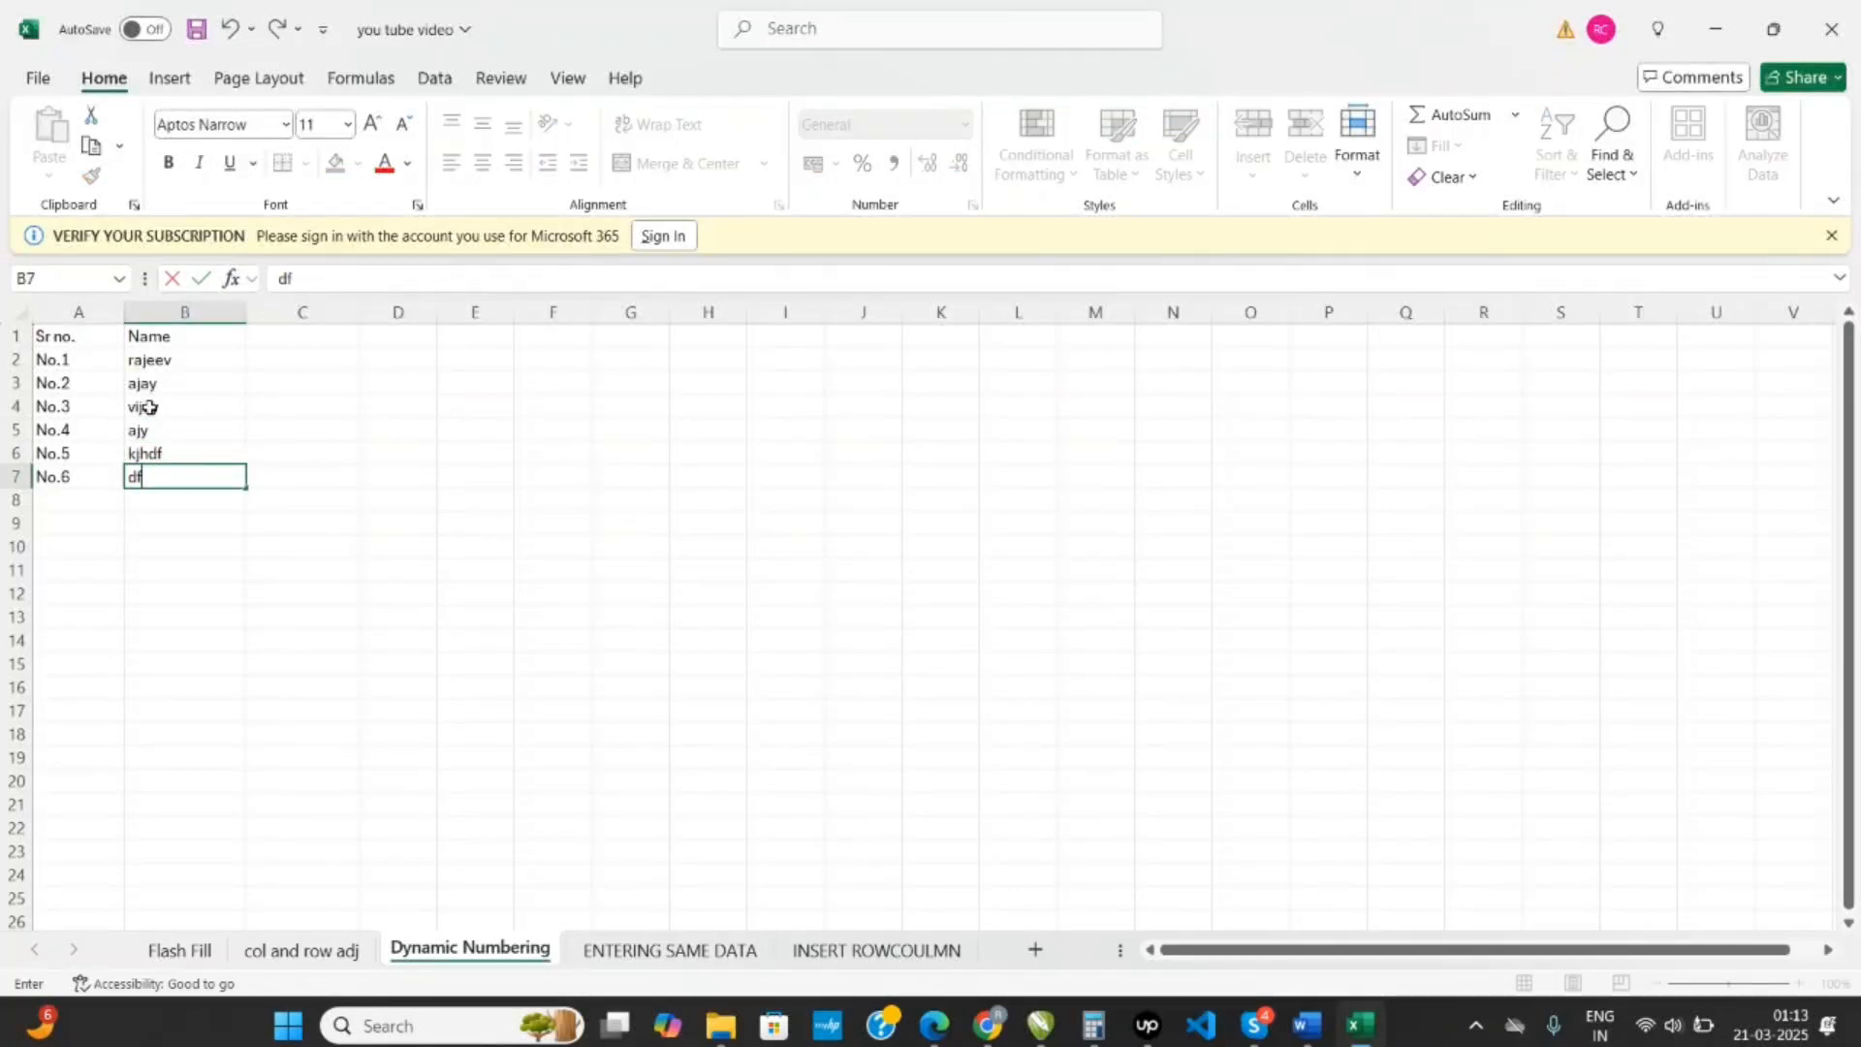
{"action": "key", "text": "Return"}
{"action": "type", "text": "adf"}
{"action": "key", "text": "Return"}
{"action": "type", "text": "df"}
{"action": "key", "text": "Return"}
{"action": "type", "text": "sdf"}
{"action": "key", "text": "Return"}
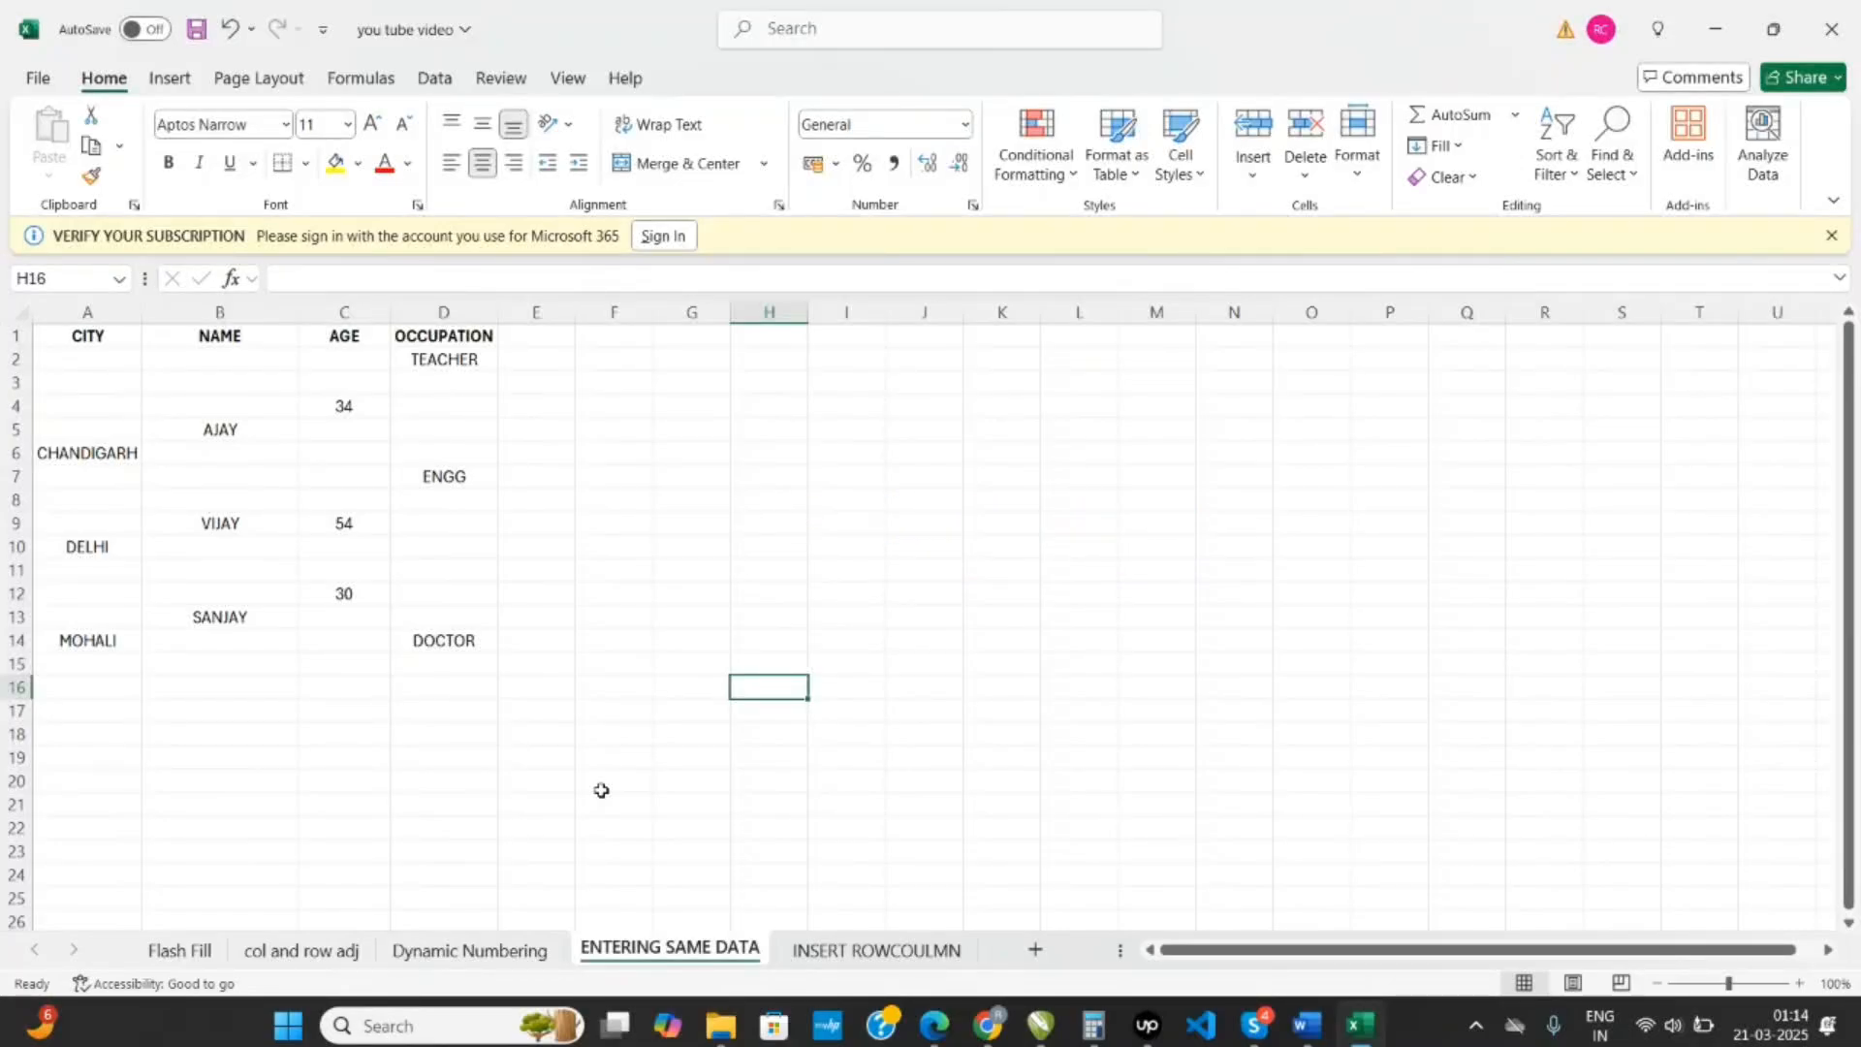
- On the ENTERING SAME DATA sheet, try filling CHANDIGARH from A6 up to A2, and undo the fill
{"action": "left_click_drag", "start_coordinate": [129, 342], "coordinate": [466, 639]}
{"action": "left_click", "coordinate": [684, 642]}
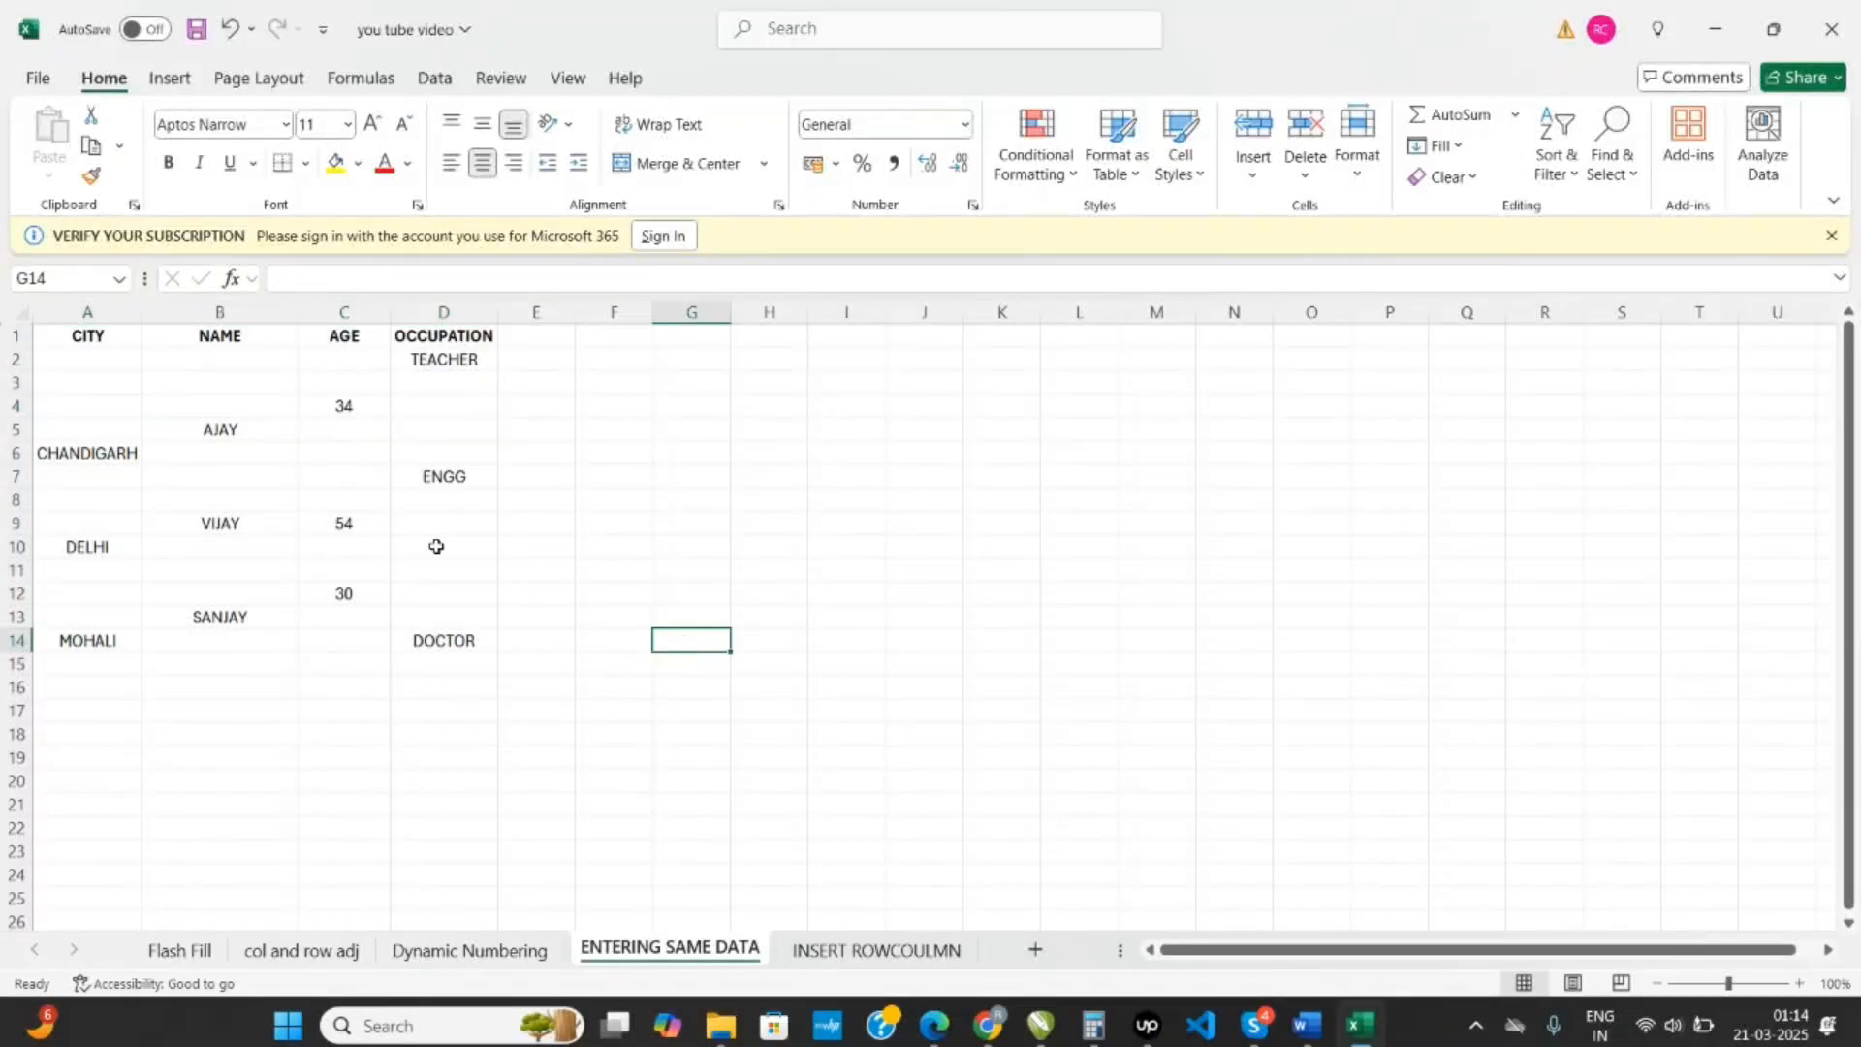
{"action": "left_click_drag", "start_coordinate": [95, 378], "coordinate": [97, 446]}
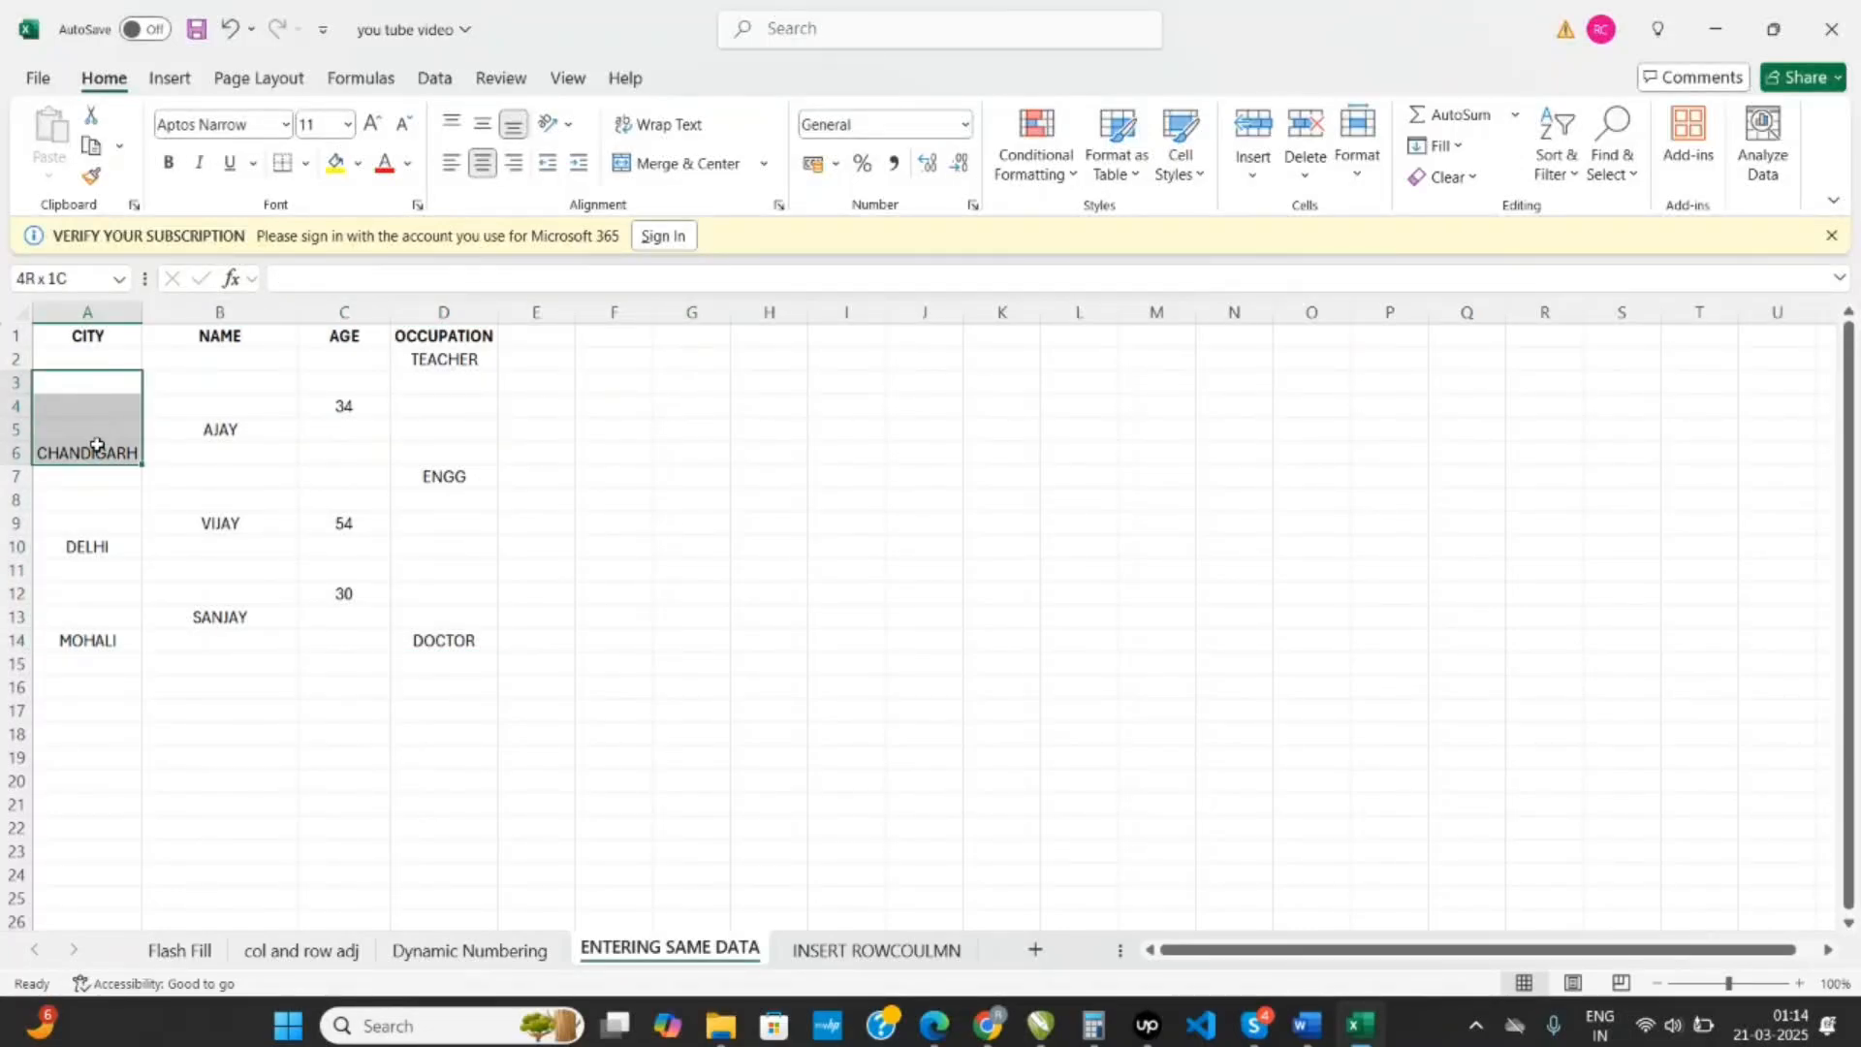
{"action": "left_click_drag", "start_coordinate": [107, 364], "coordinate": [108, 417]}
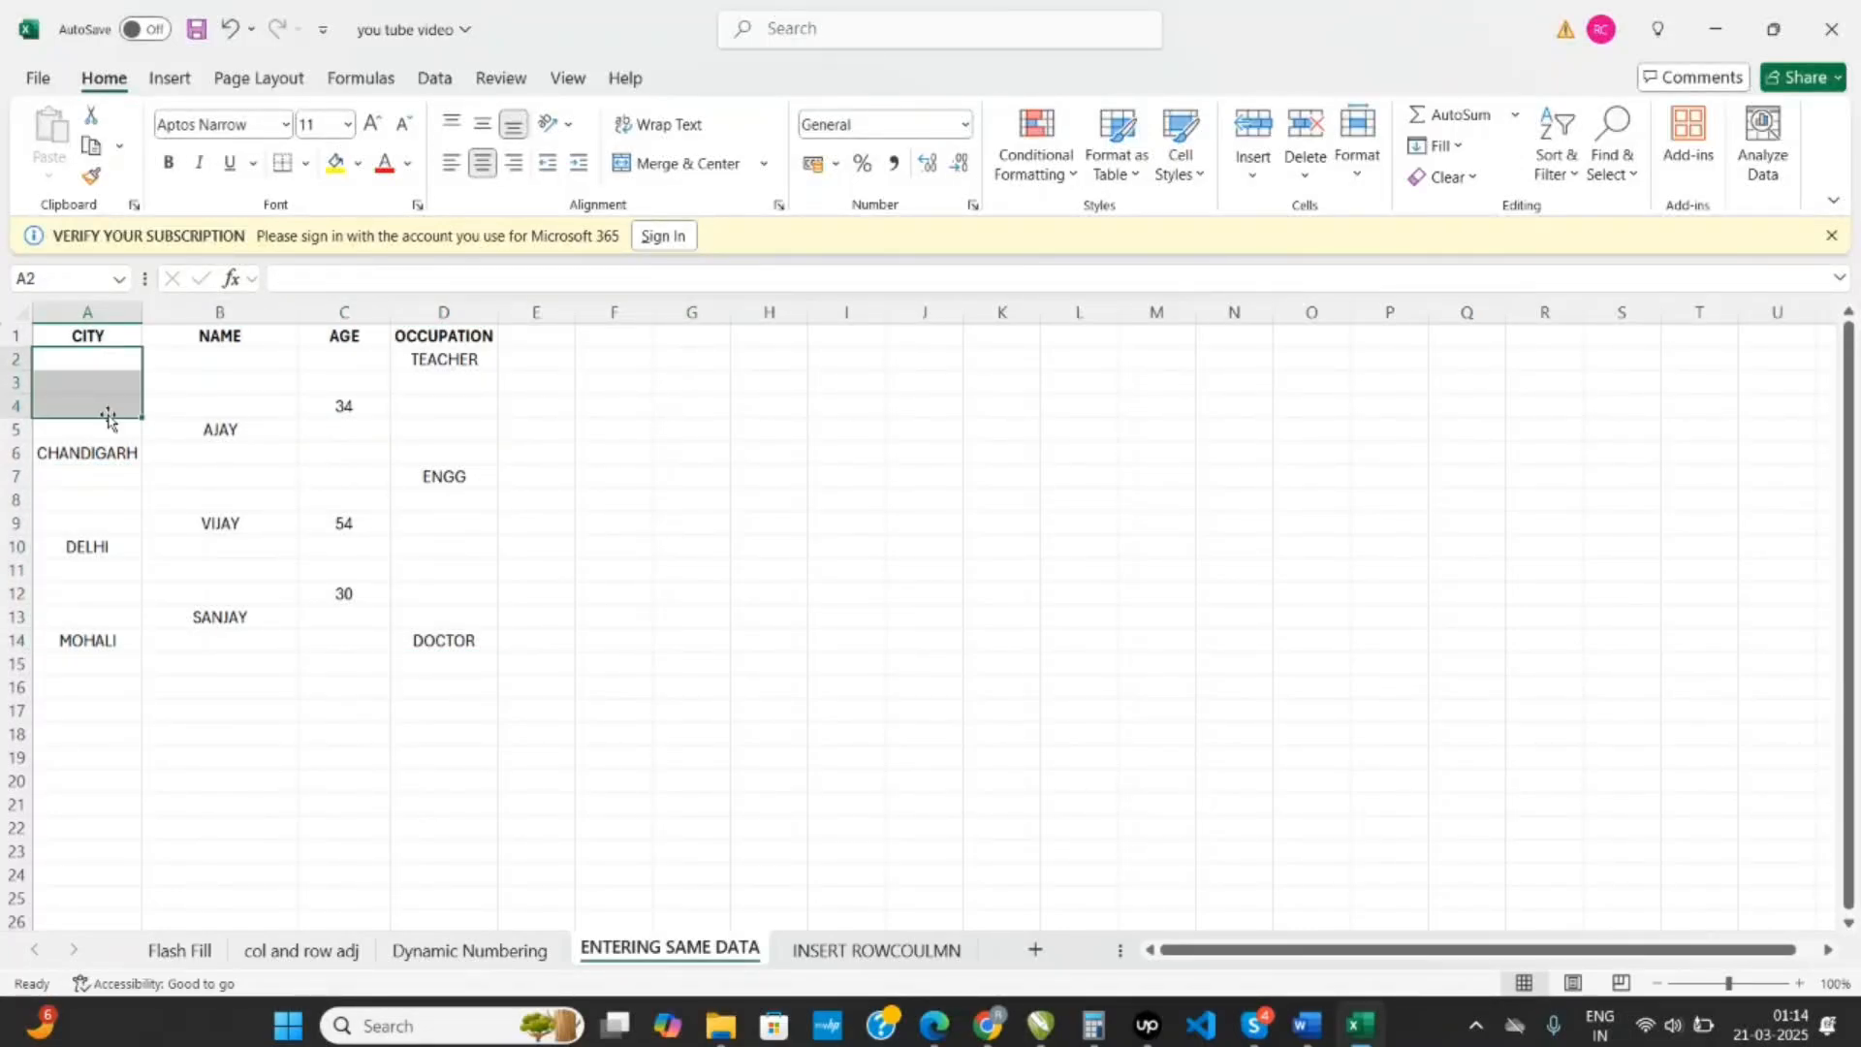
{"action": "left_click", "coordinate": [99, 453]}
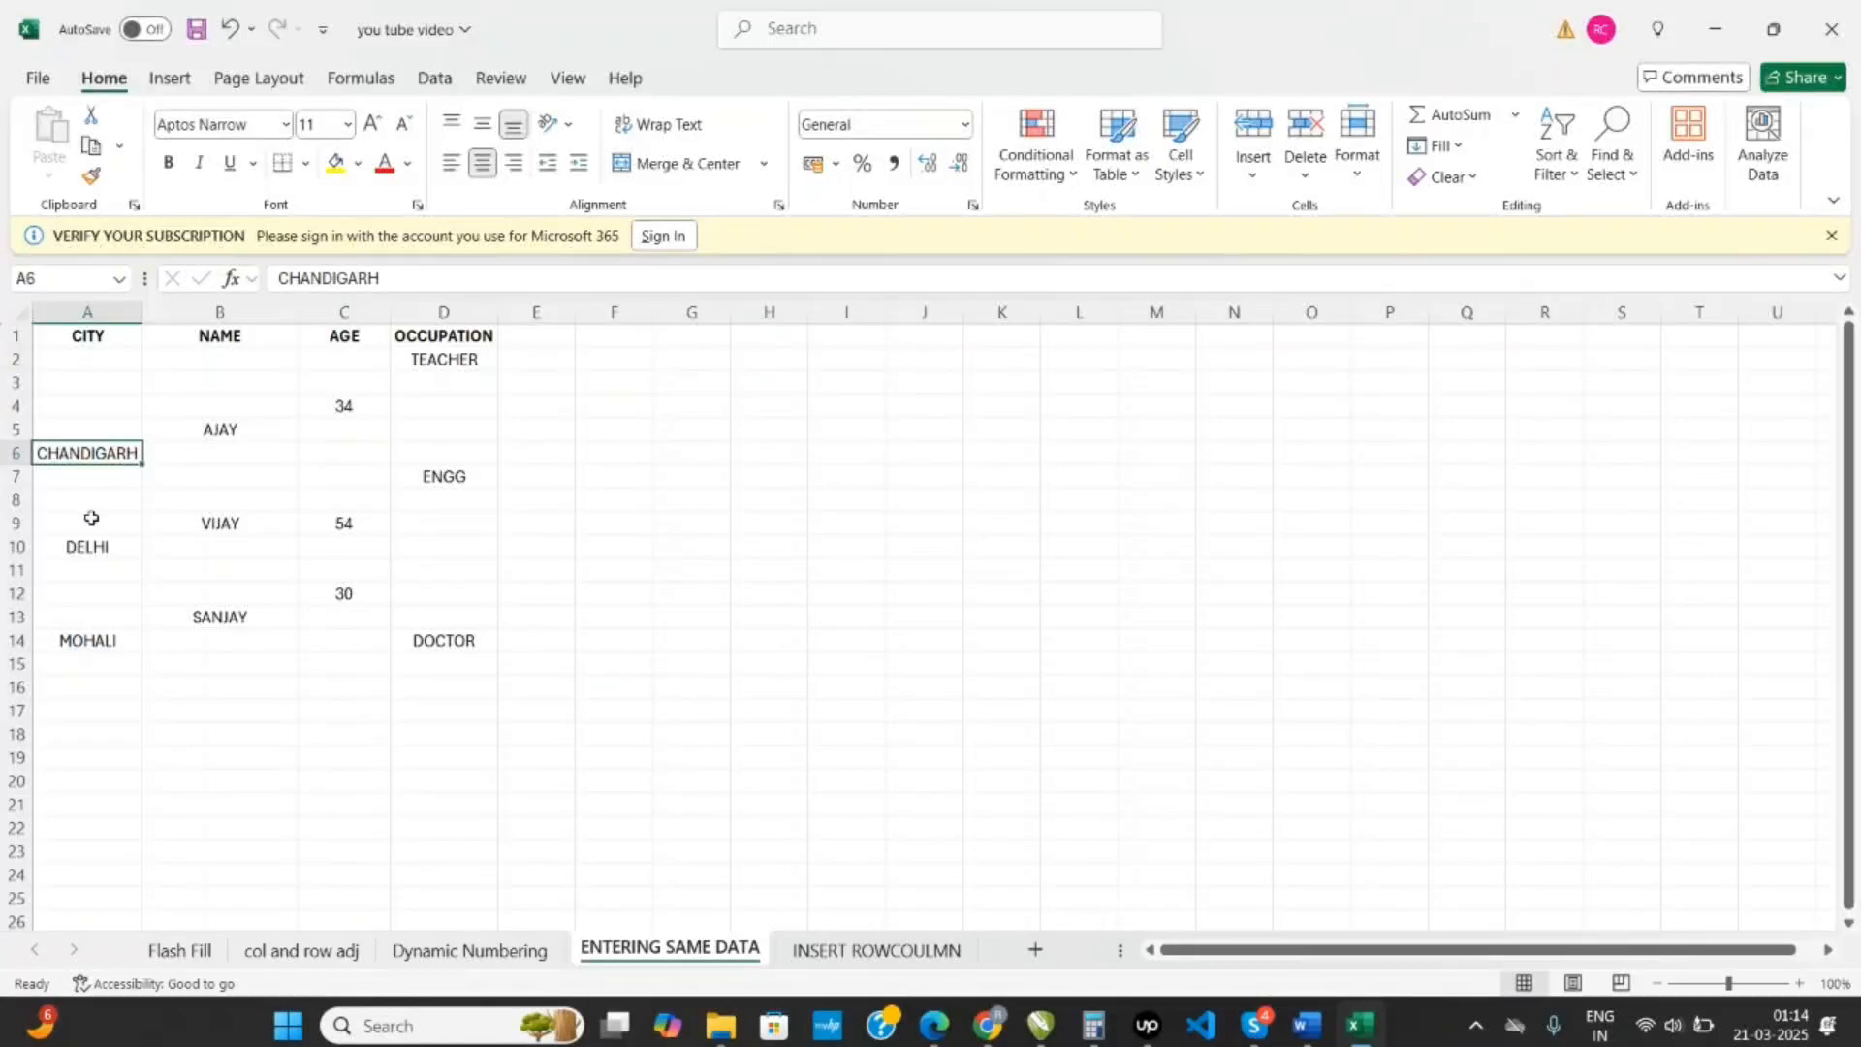
{"action": "left_click_drag", "start_coordinate": [142, 461], "coordinate": [143, 355]}
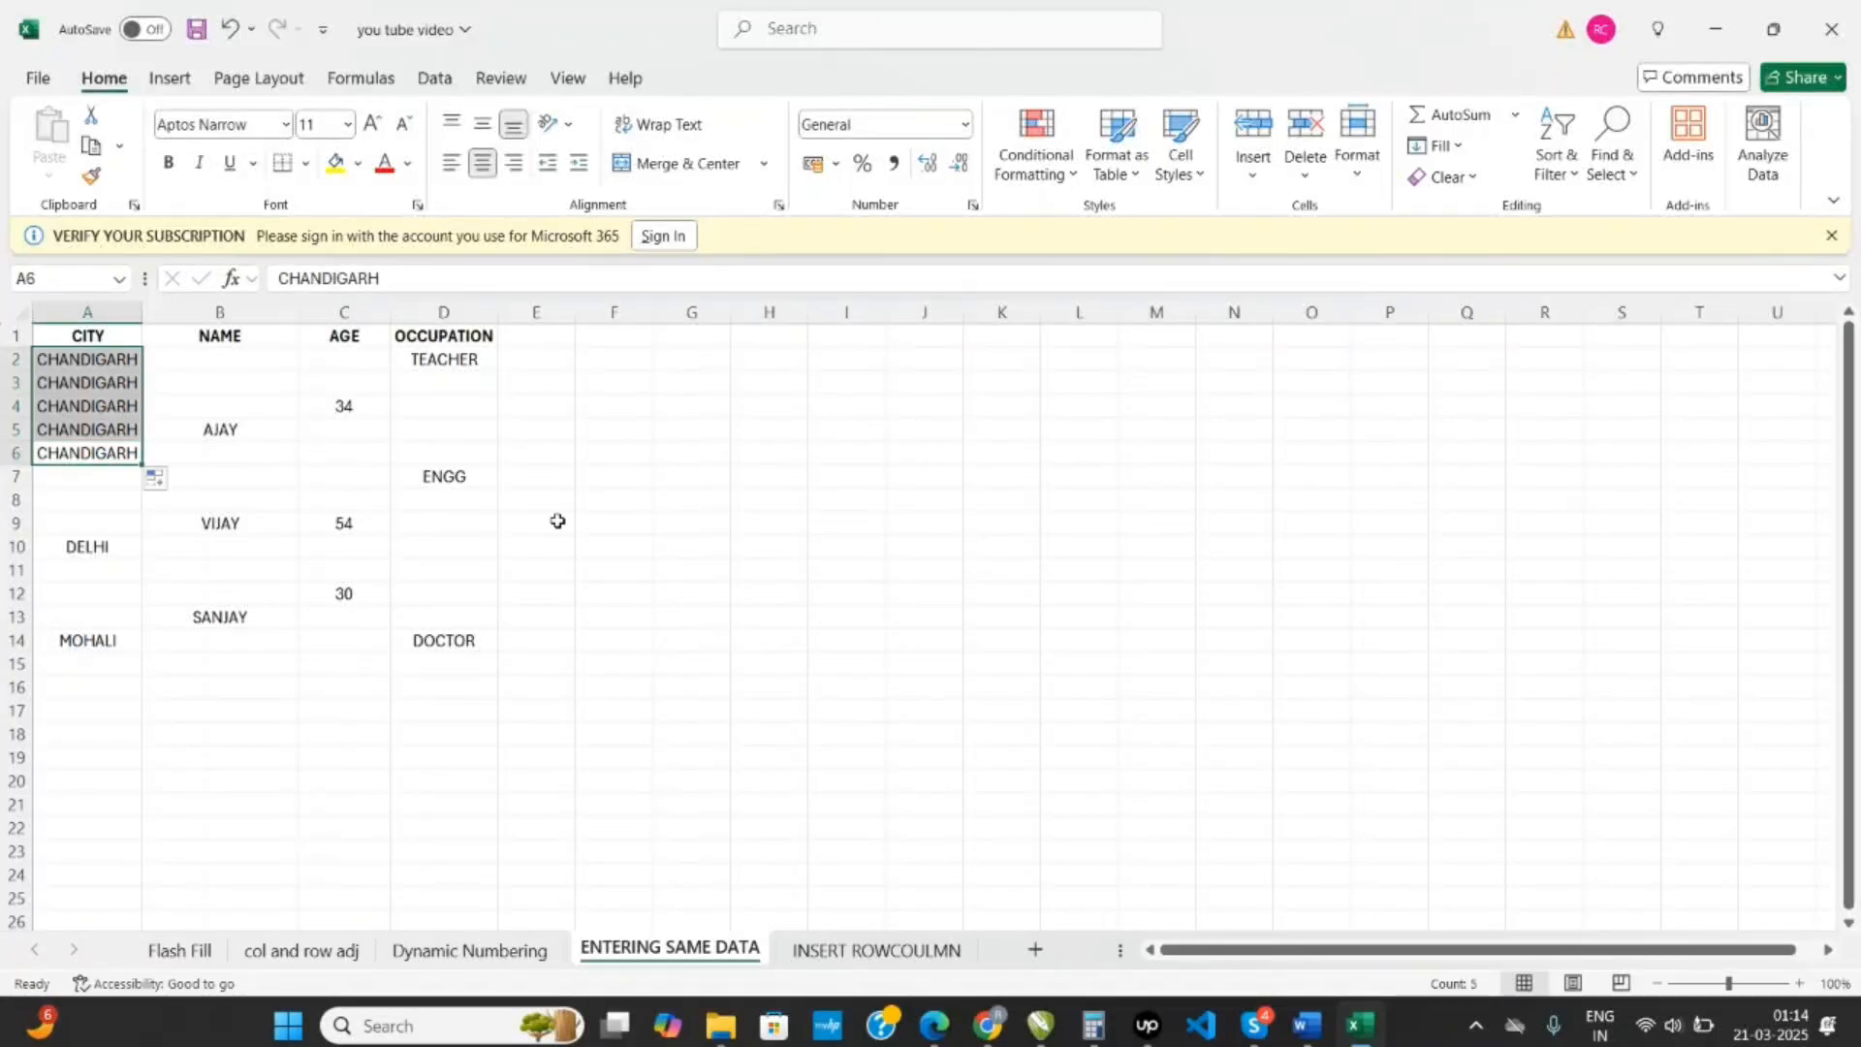
{"action": "left_click", "coordinate": [608, 562]}
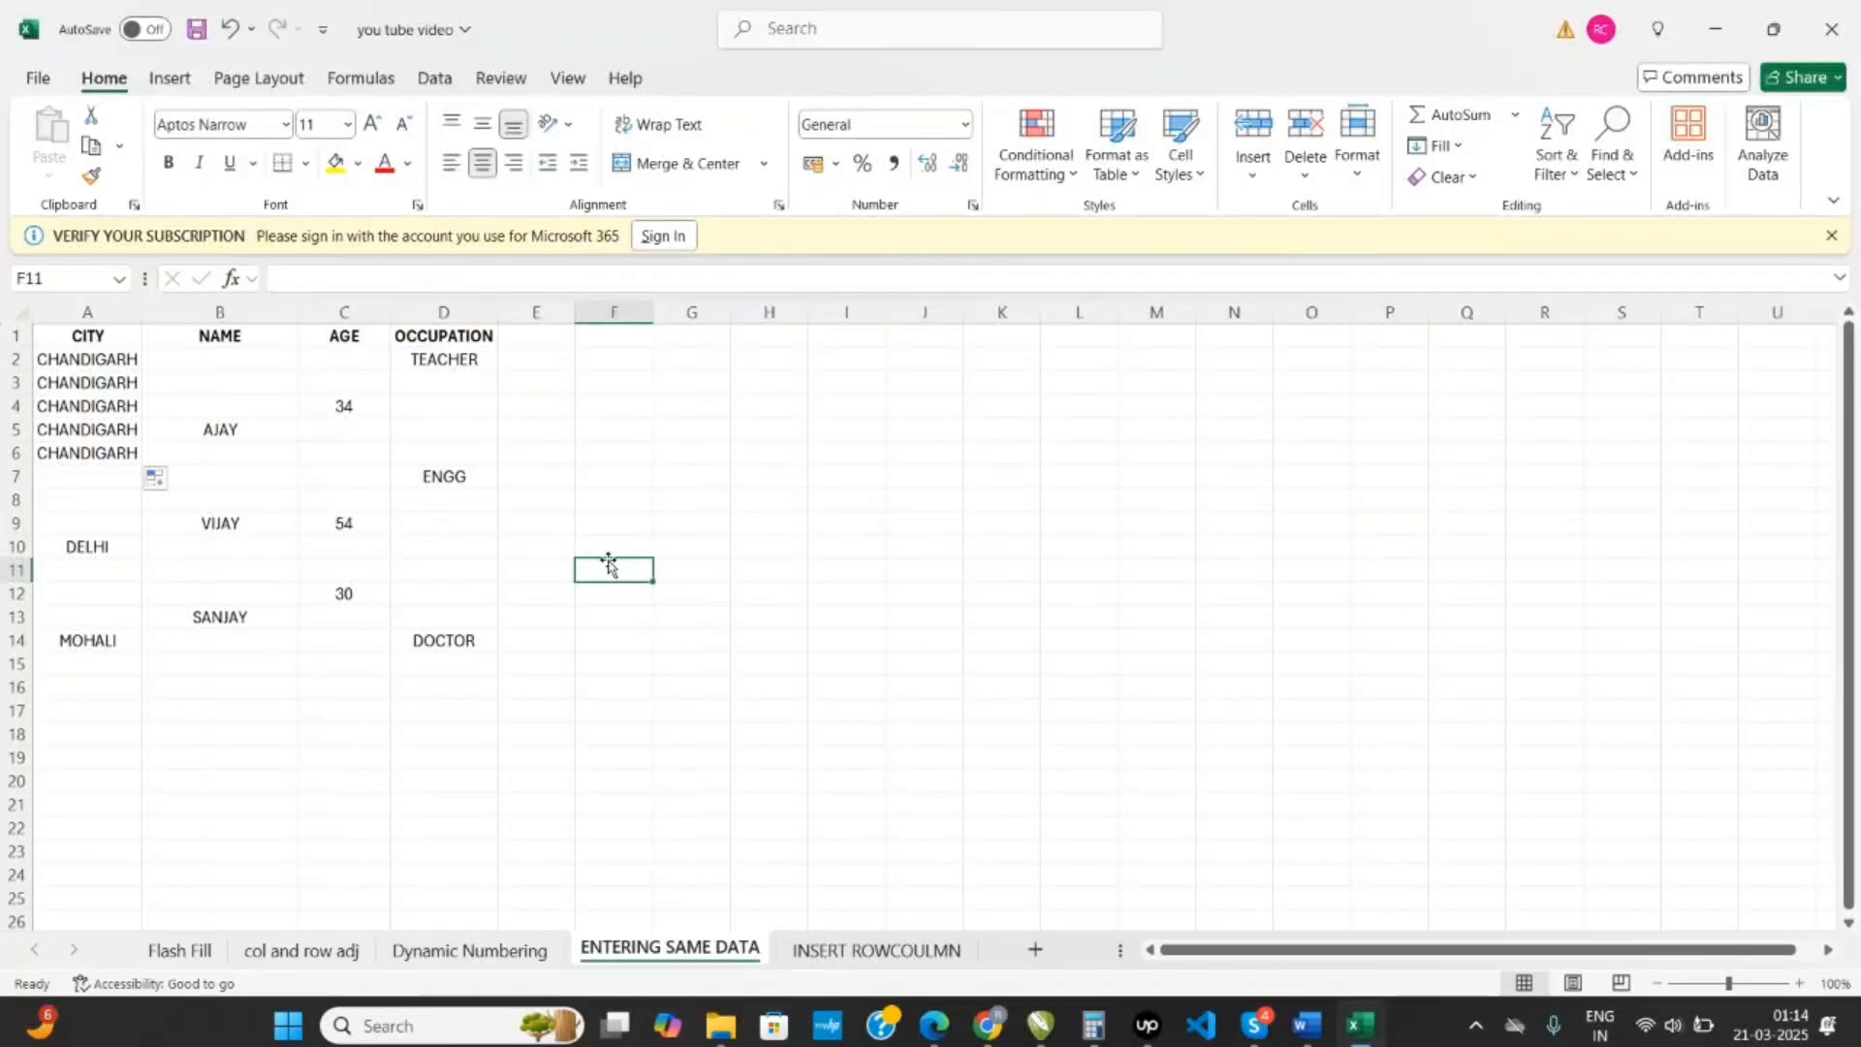
{"action": "key", "text": "ctrl+z"}
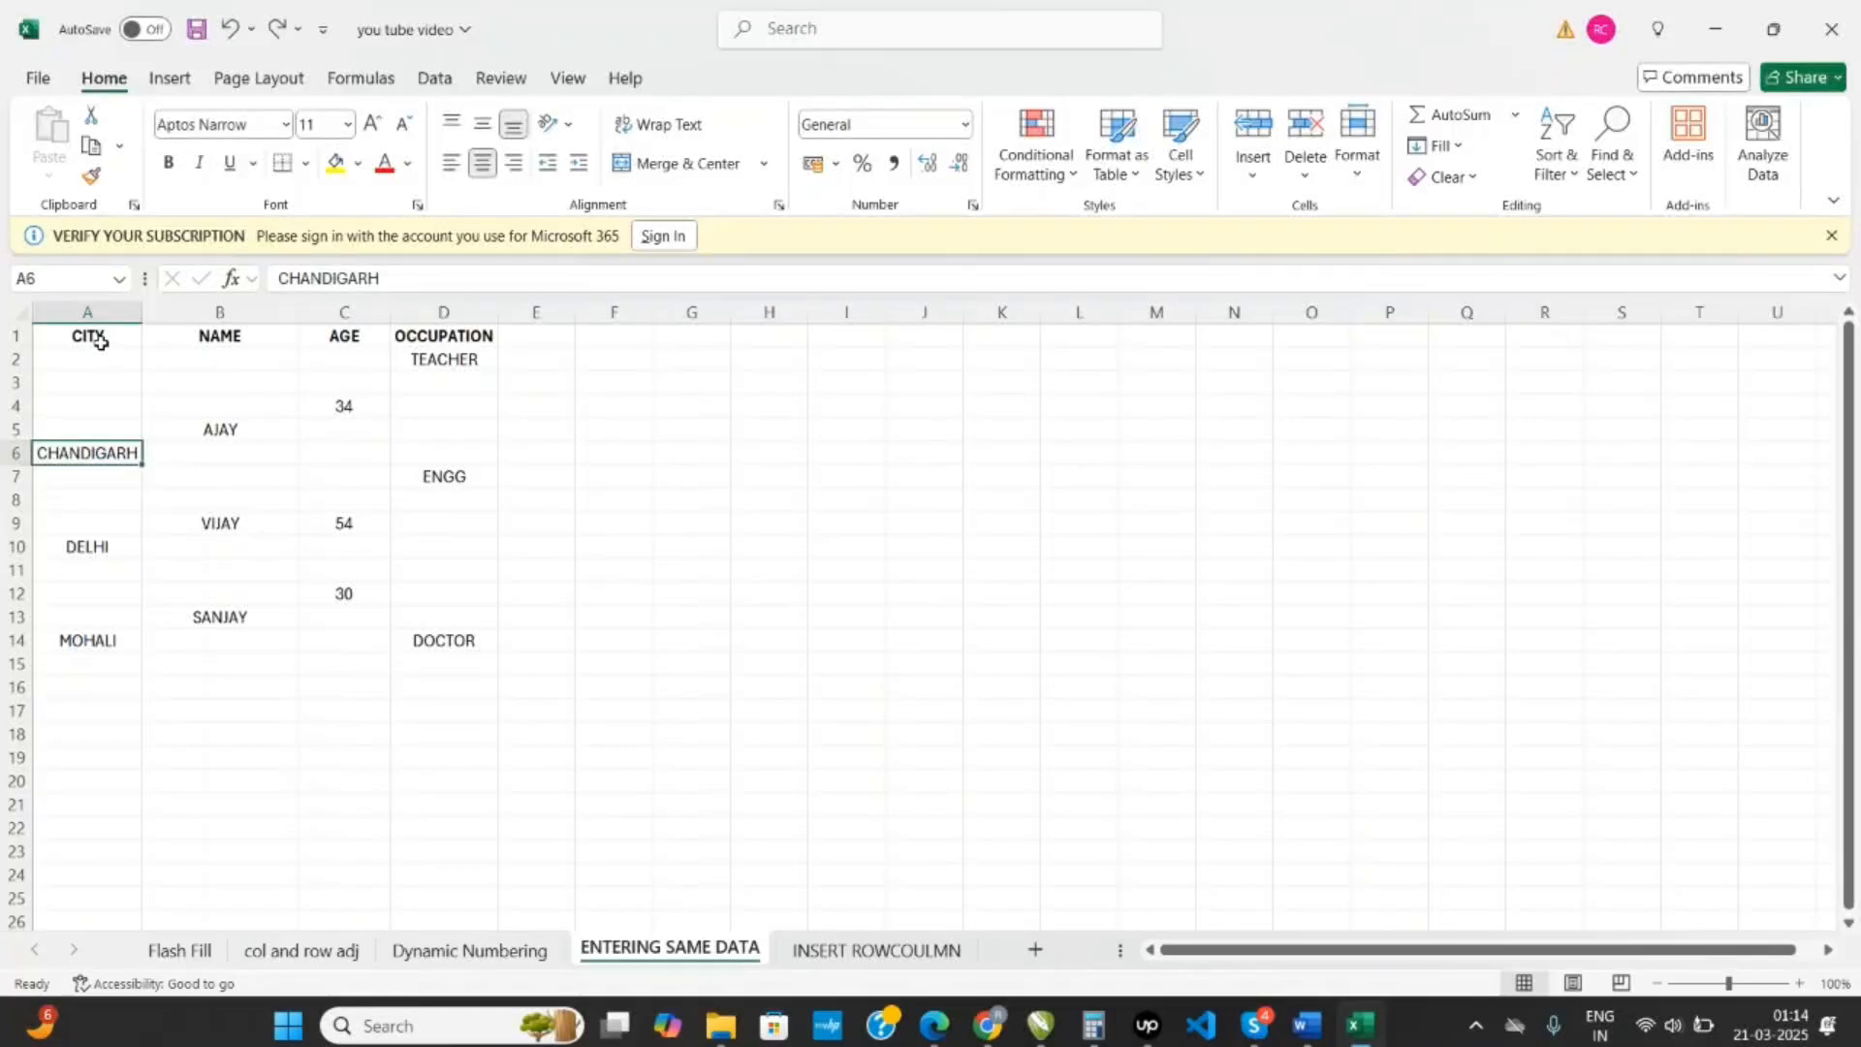
- Select all blank cells within the data range A1:D14 using Go To Special
{"action": "left_click_drag", "start_coordinate": [100, 341], "coordinate": [432, 635]}
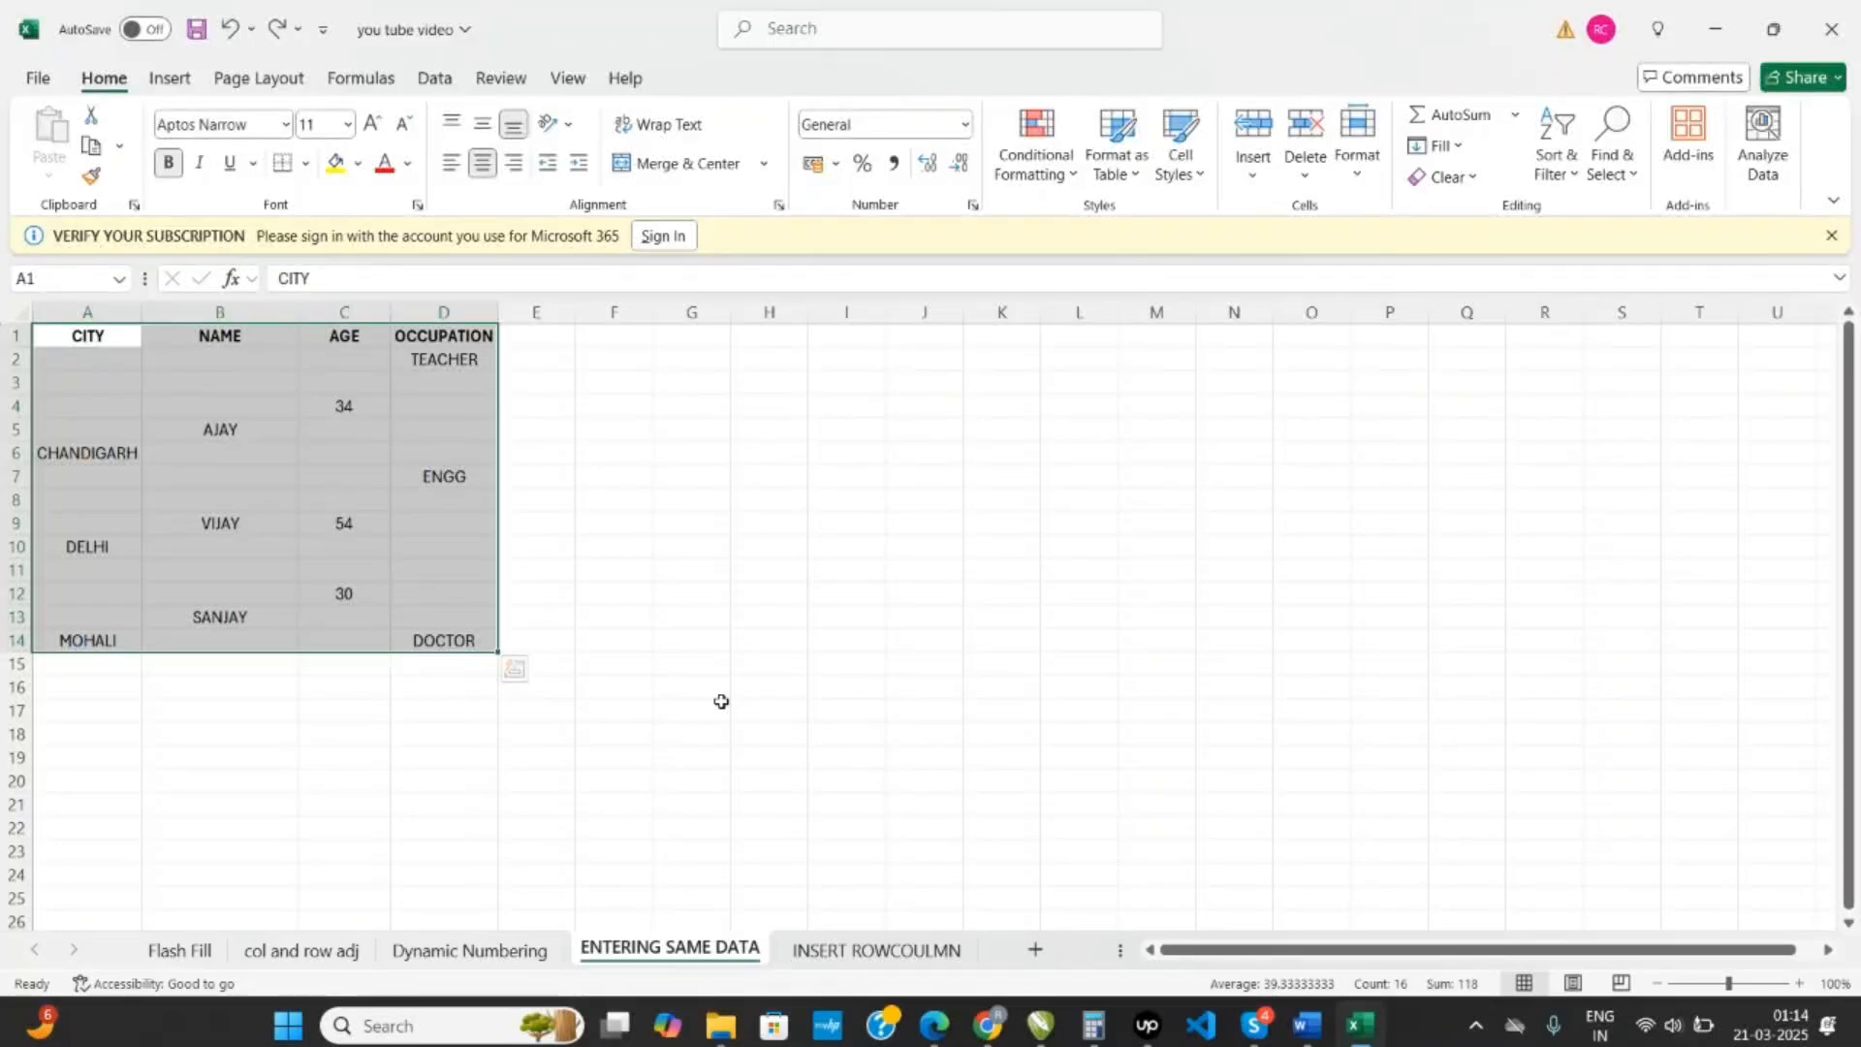
{"action": "key", "text": "ctrl+g"}
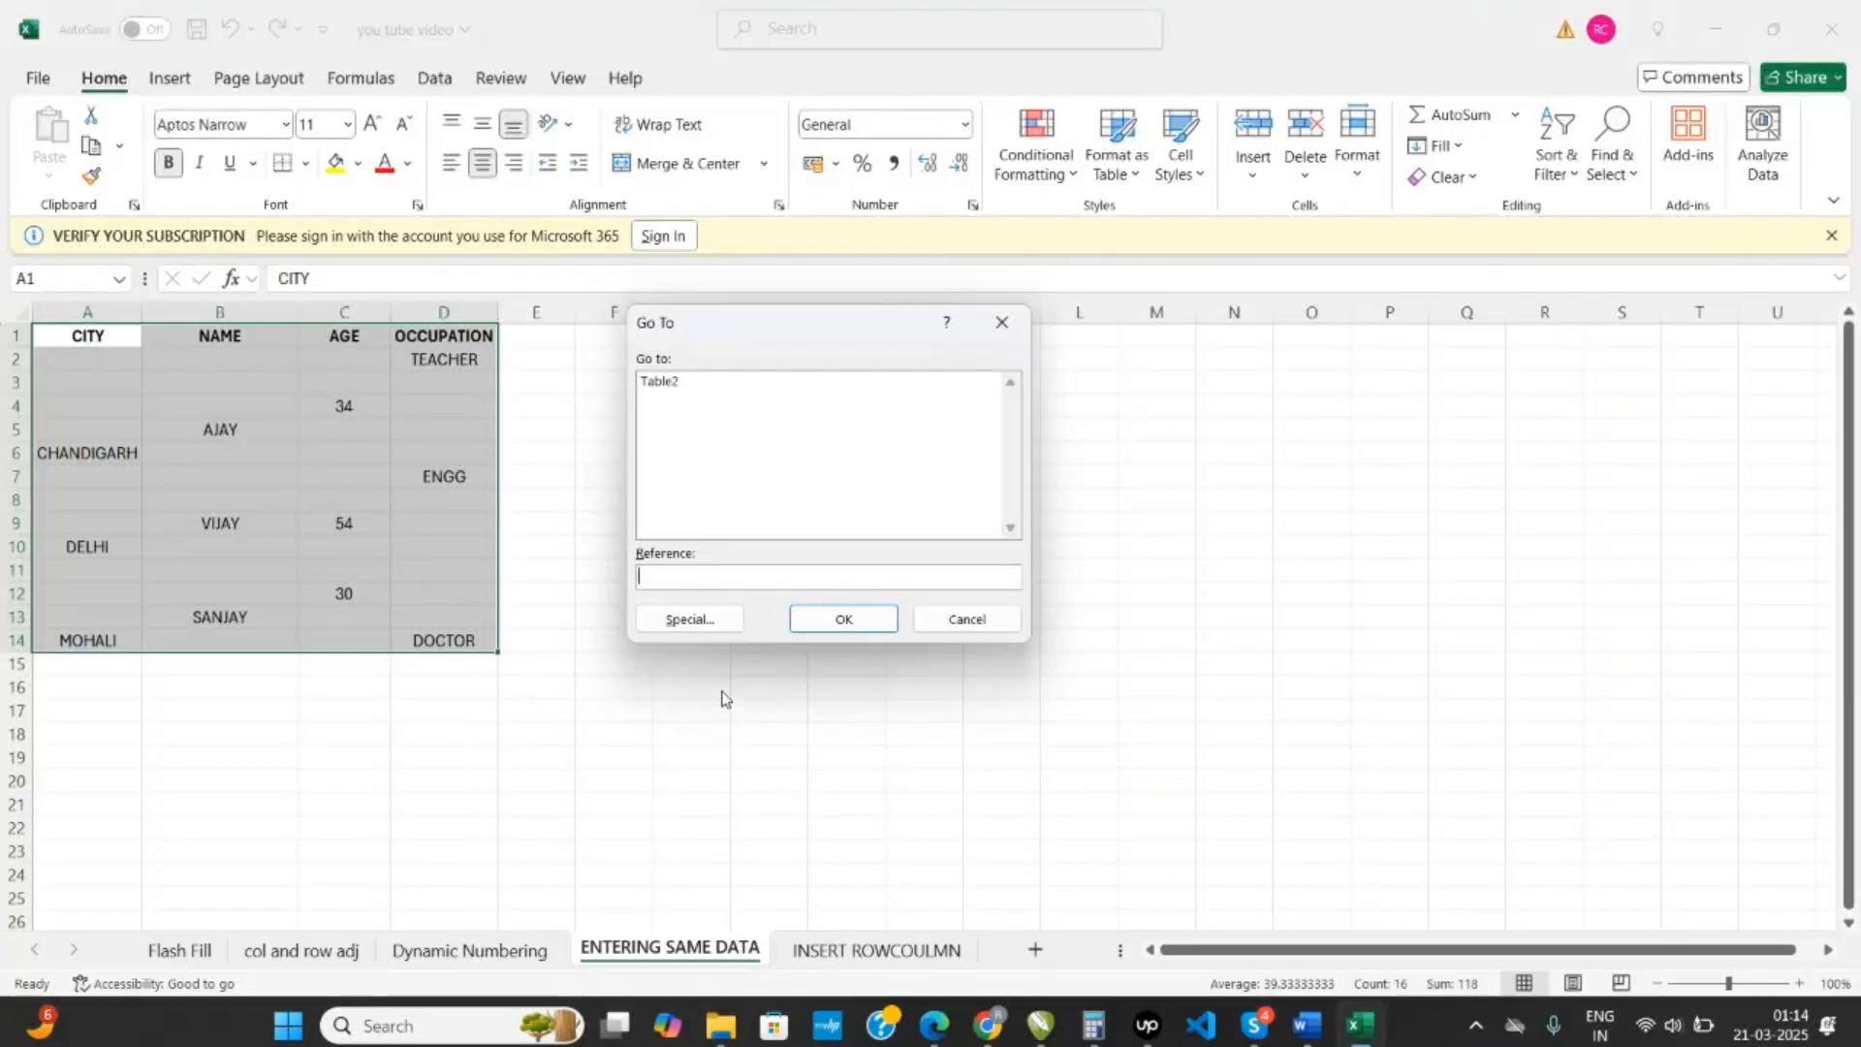
{"action": "left_click", "coordinate": [705, 621]}
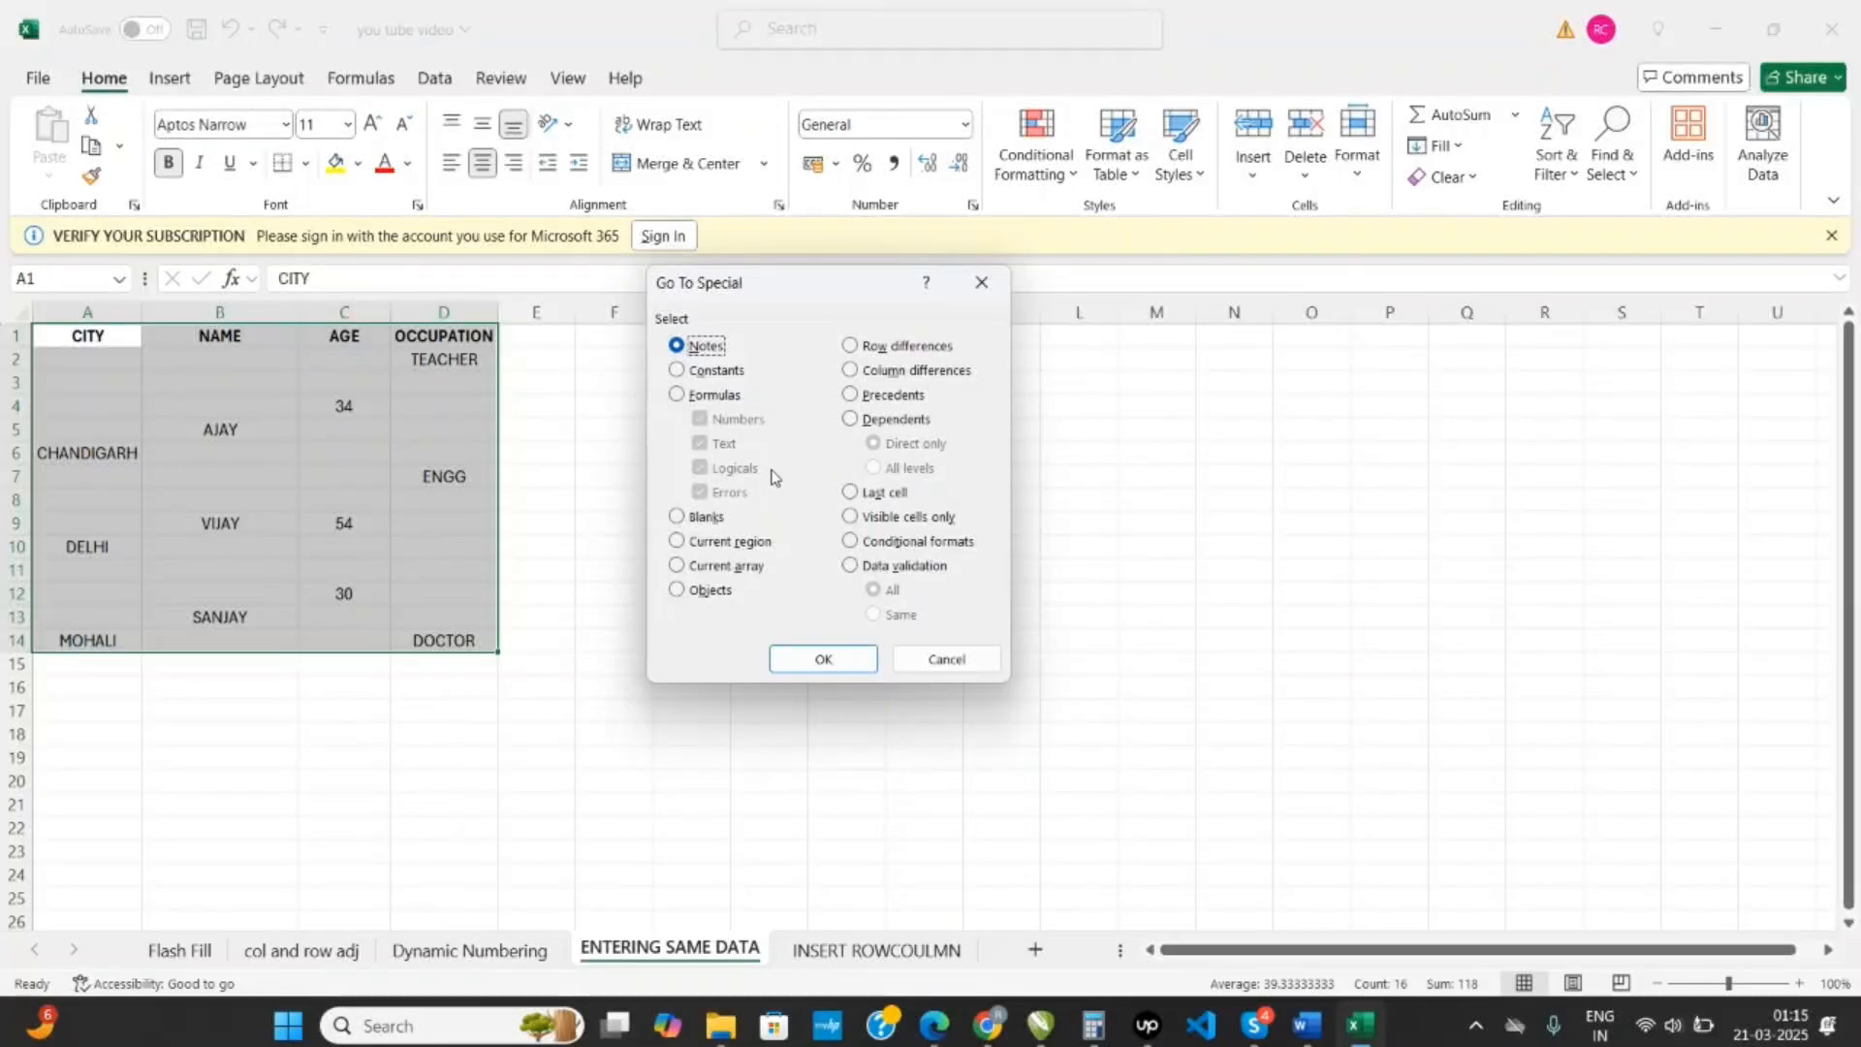
{"action": "left_click", "coordinate": [677, 520]}
{"action": "left_click", "coordinate": [808, 658]}
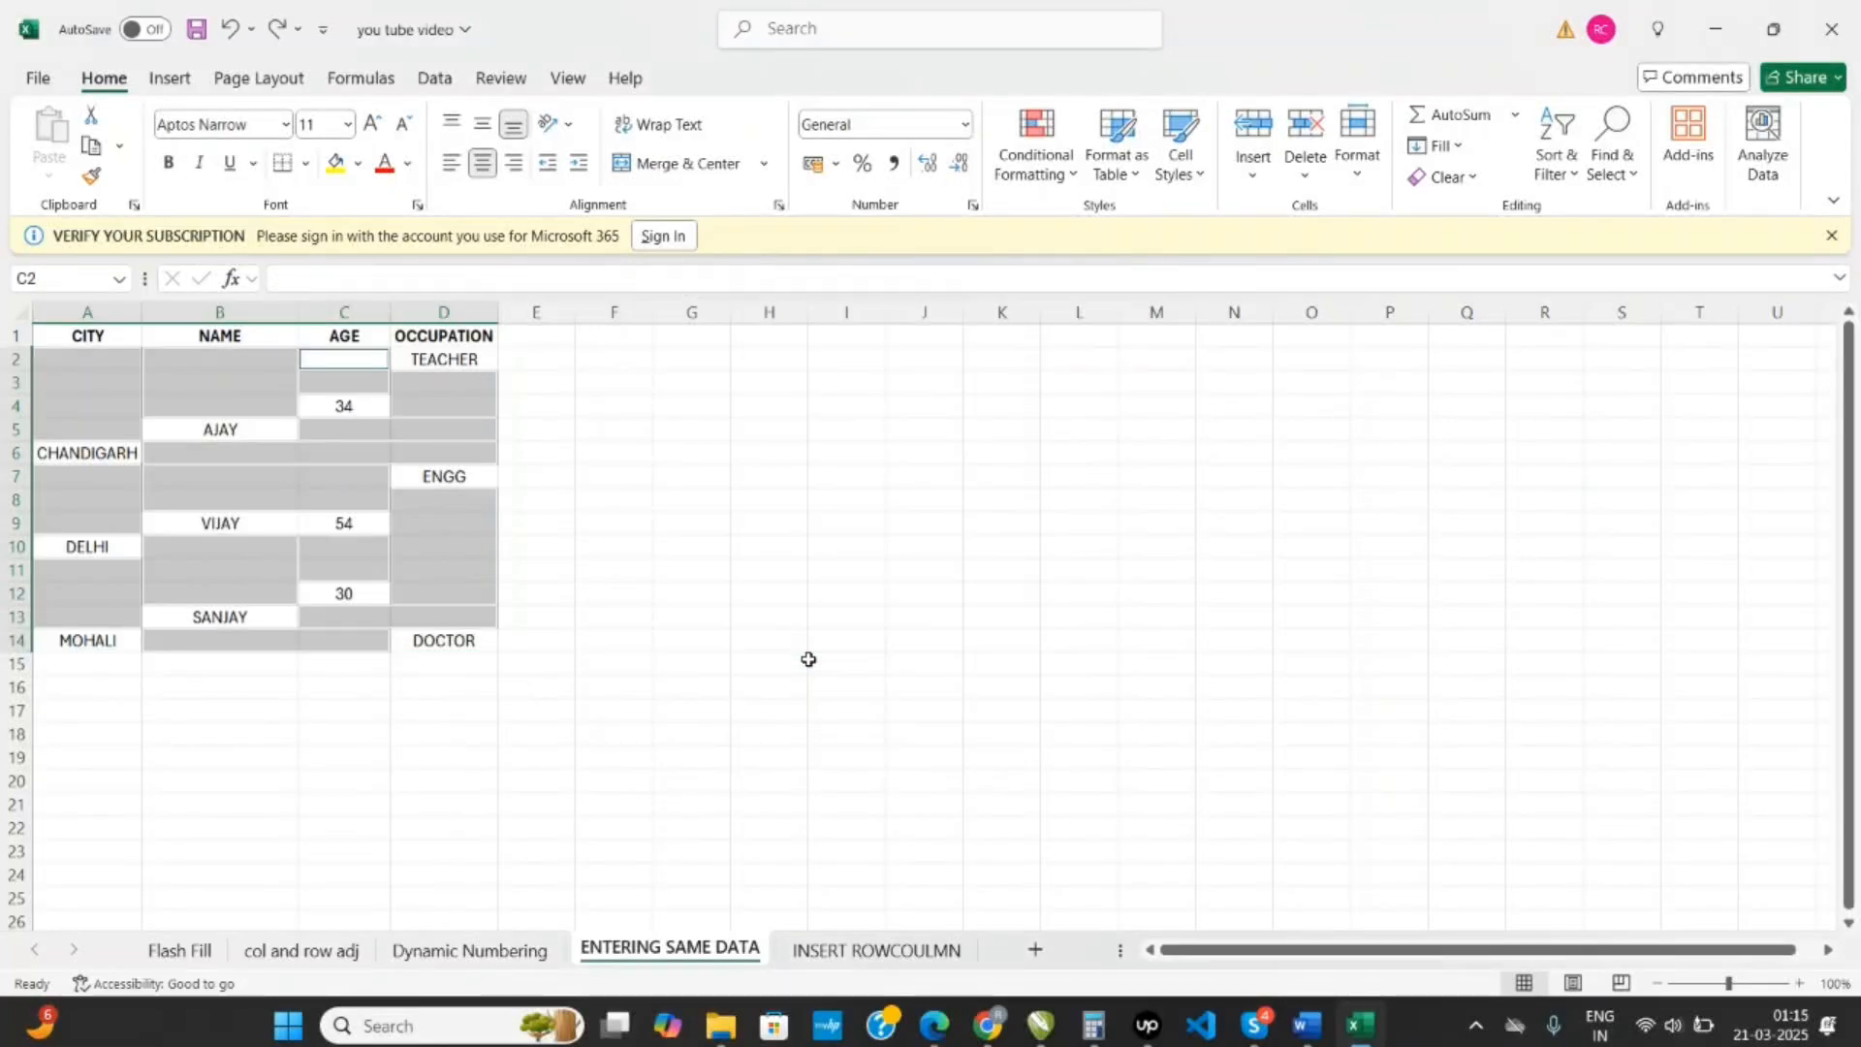
- Fill all the selected blank cells at once with the value of the cell below, using the relative formula =C4 entered from C3
{"action": "key", "text": "shift+F8"}
{"action": "left_click", "coordinate": [365, 389]}
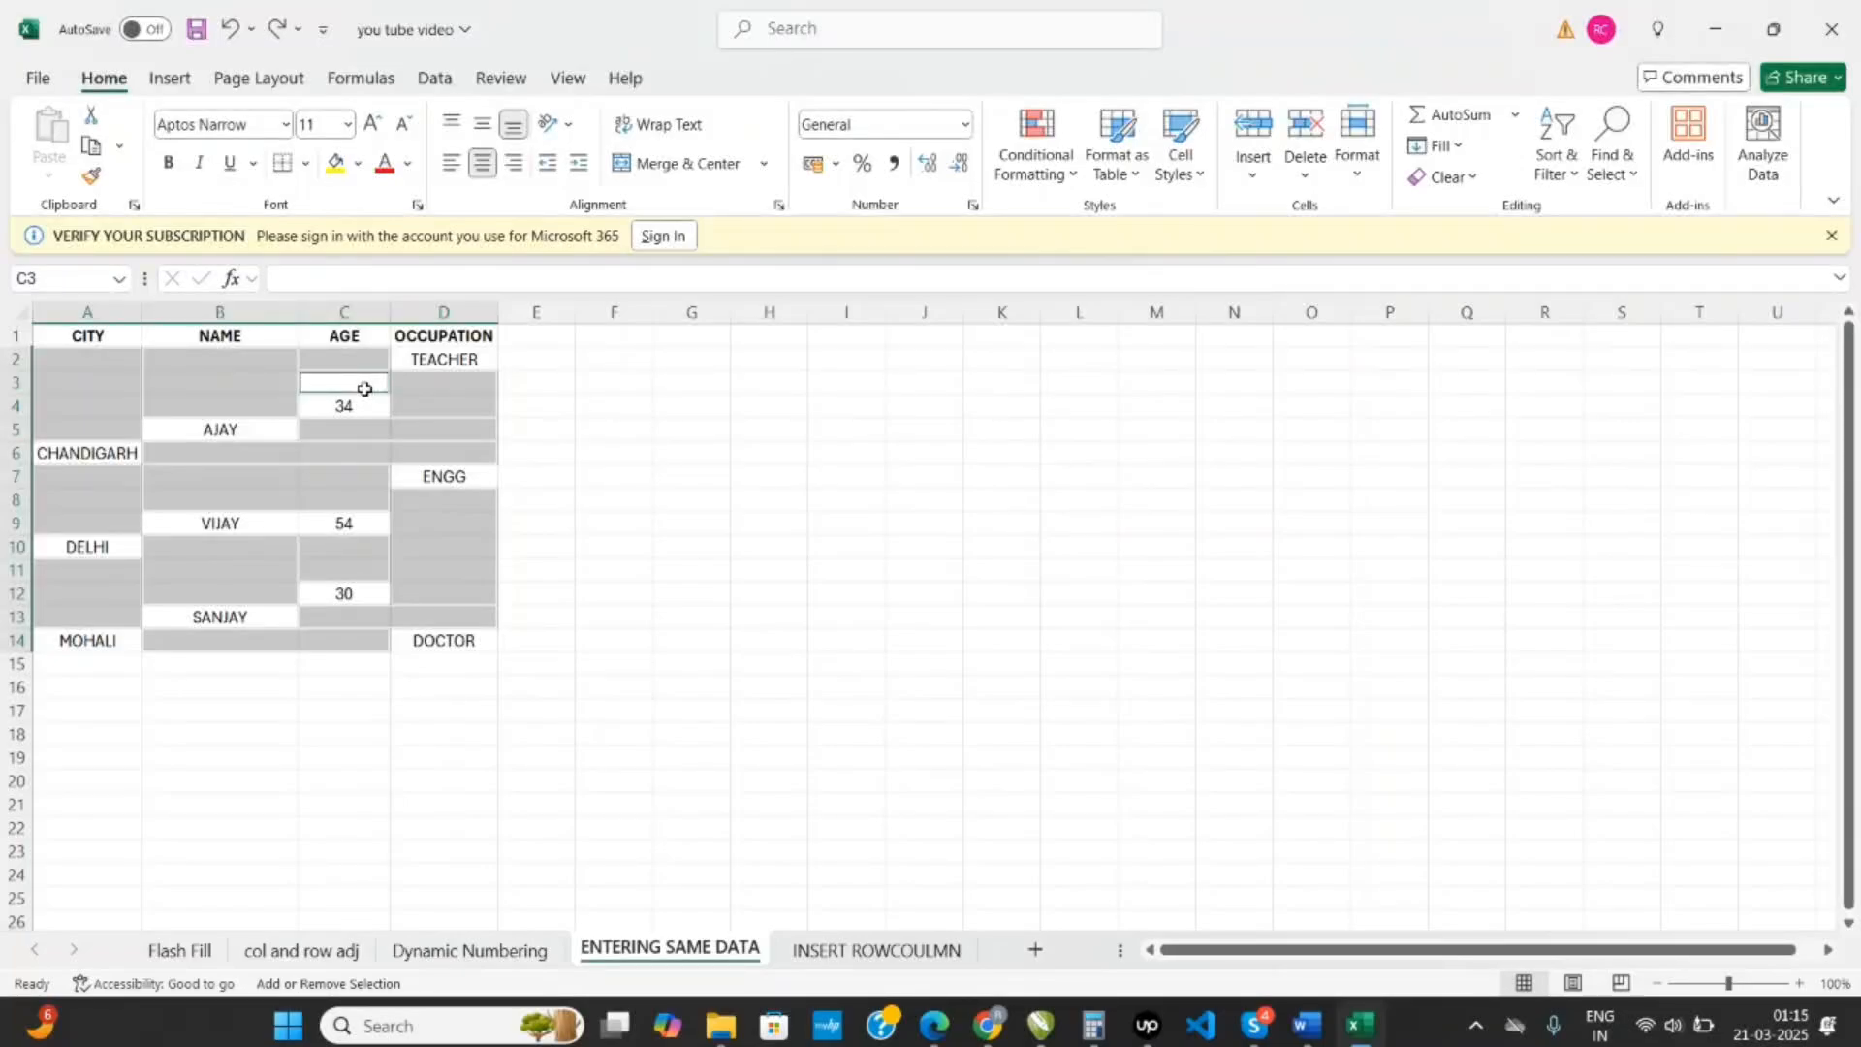
{"action": "type", "text": "="}
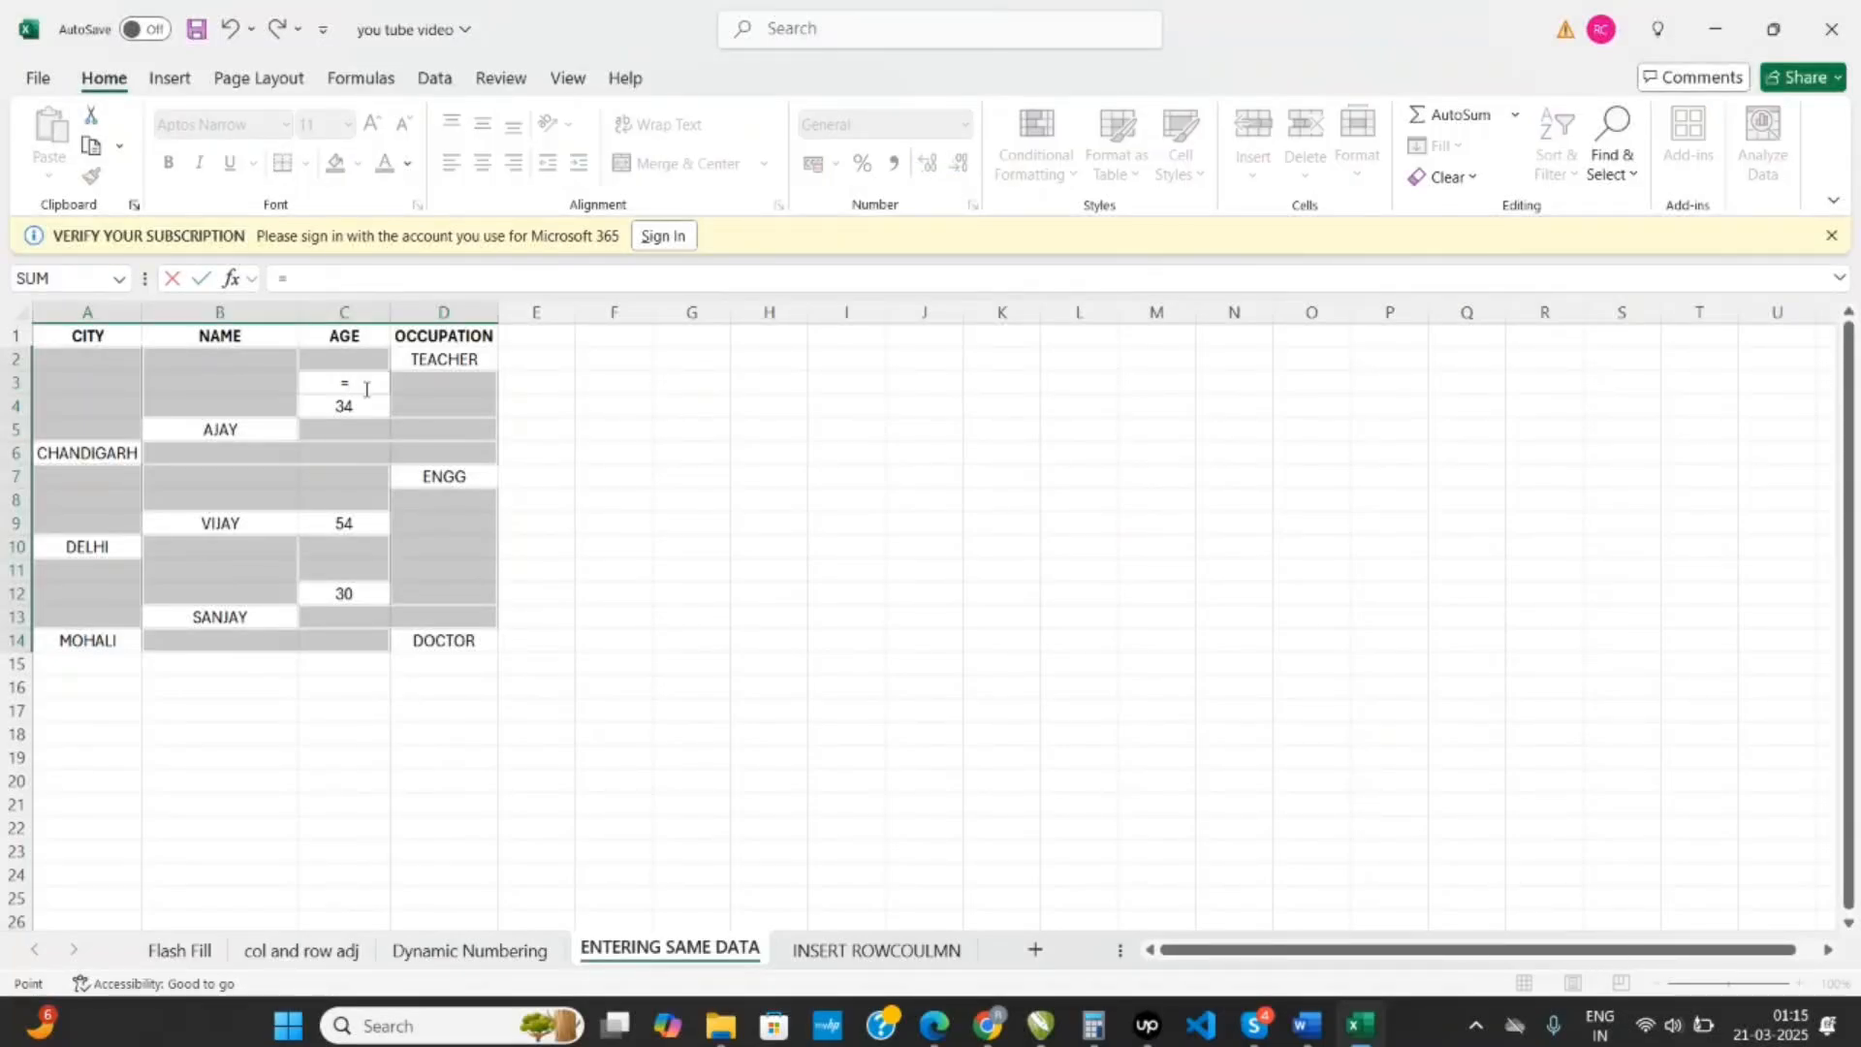
{"action": "key", "text": "Down"}
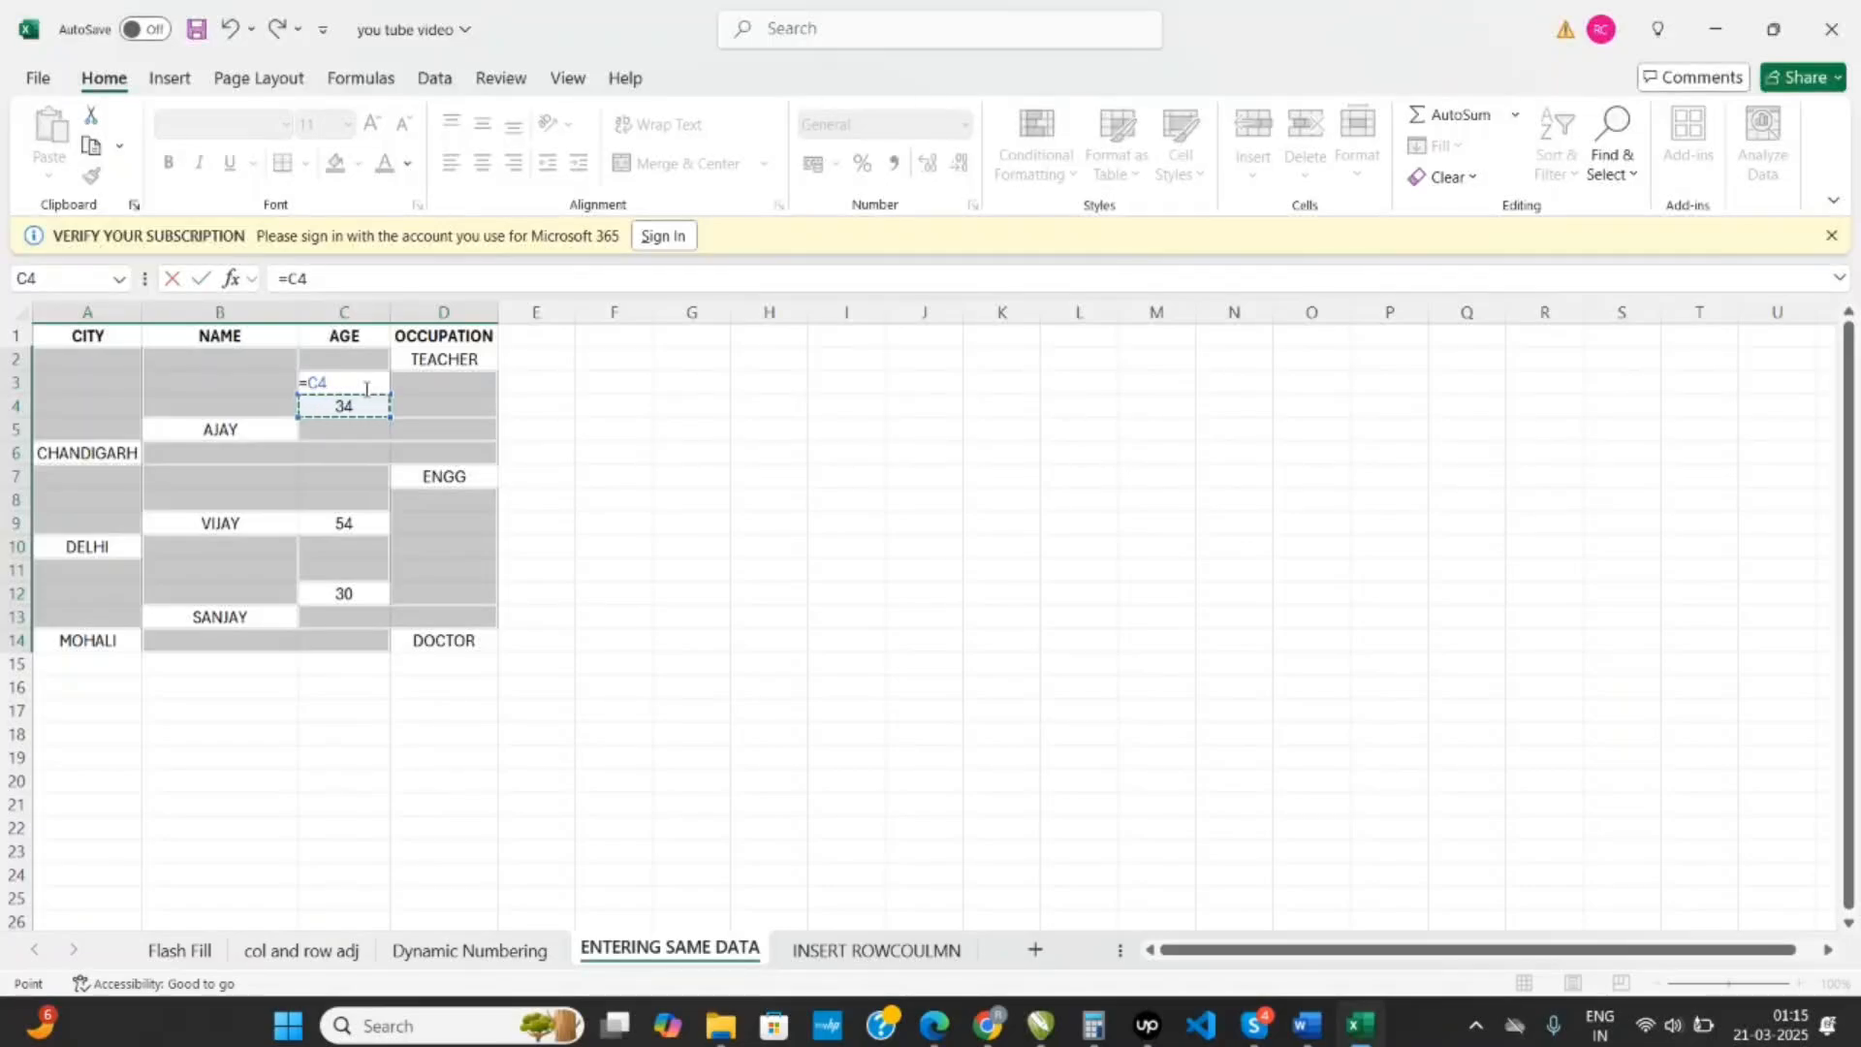
{"action": "key", "text": "ctrl+Return"}
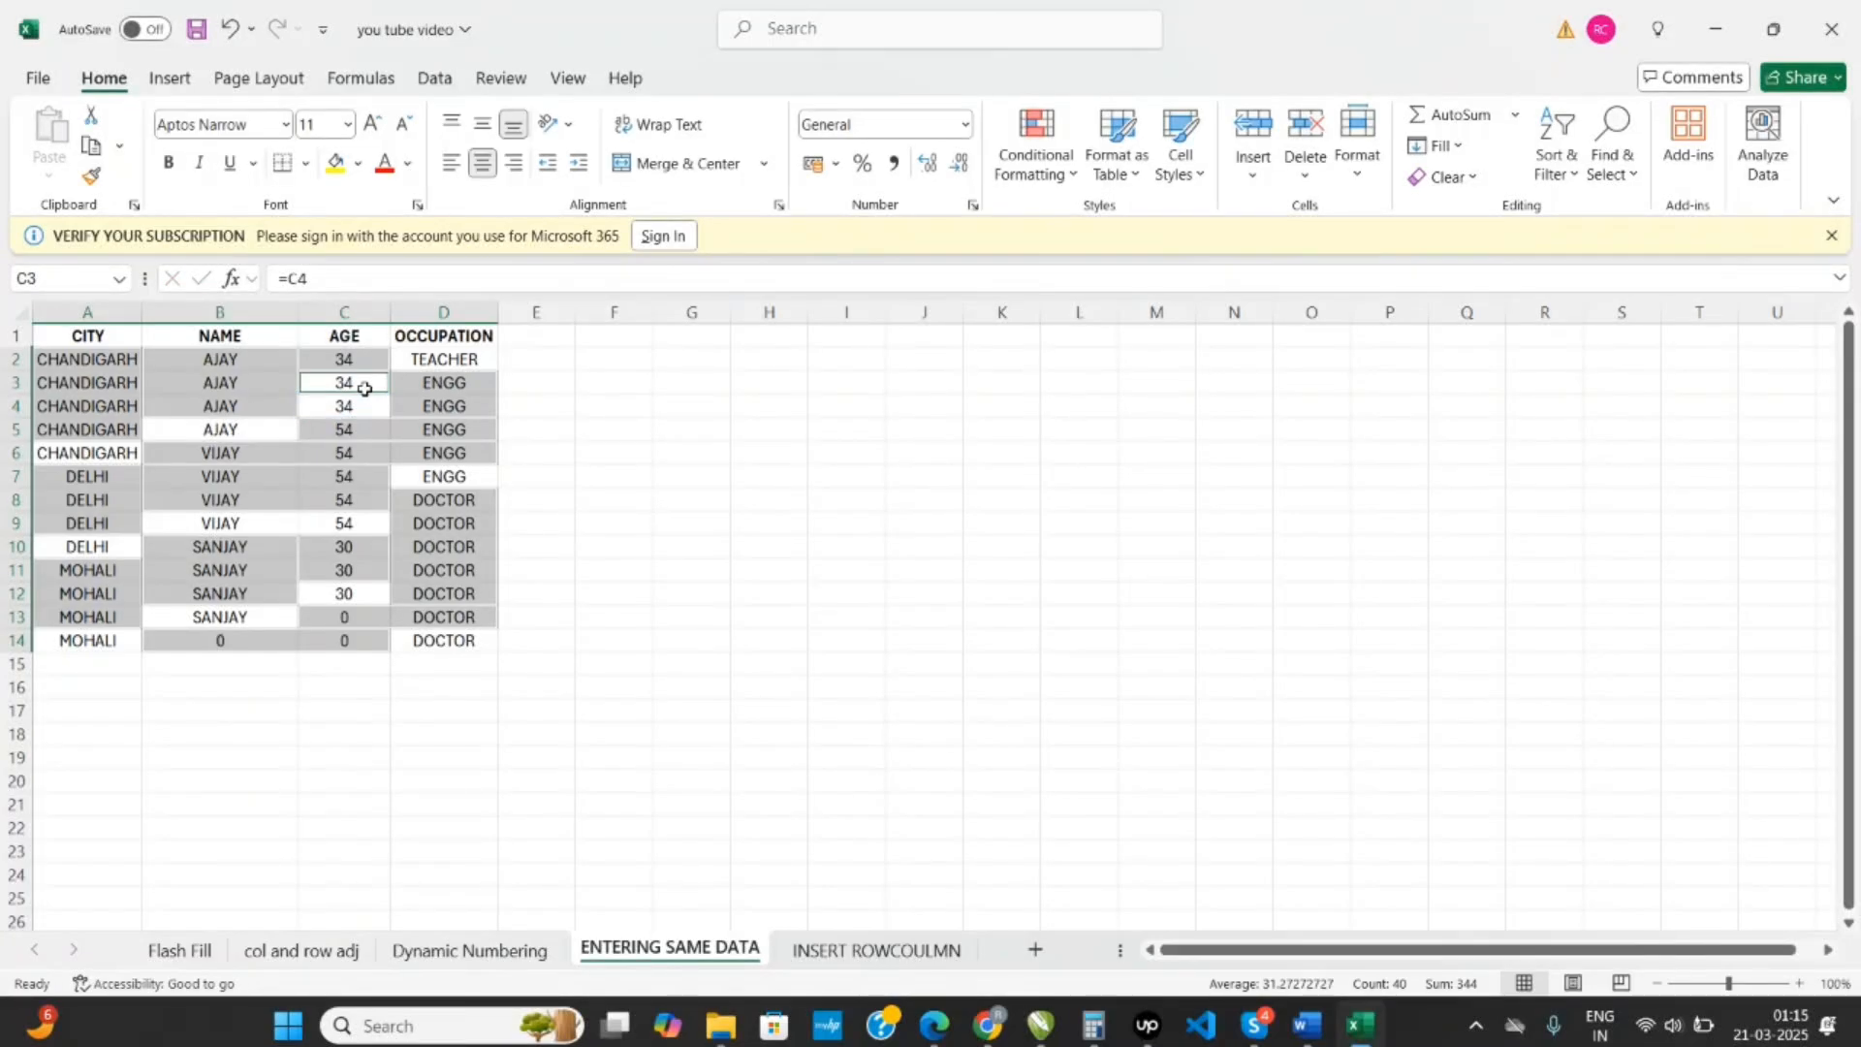
{"action": "left_click", "coordinate": [713, 471]}
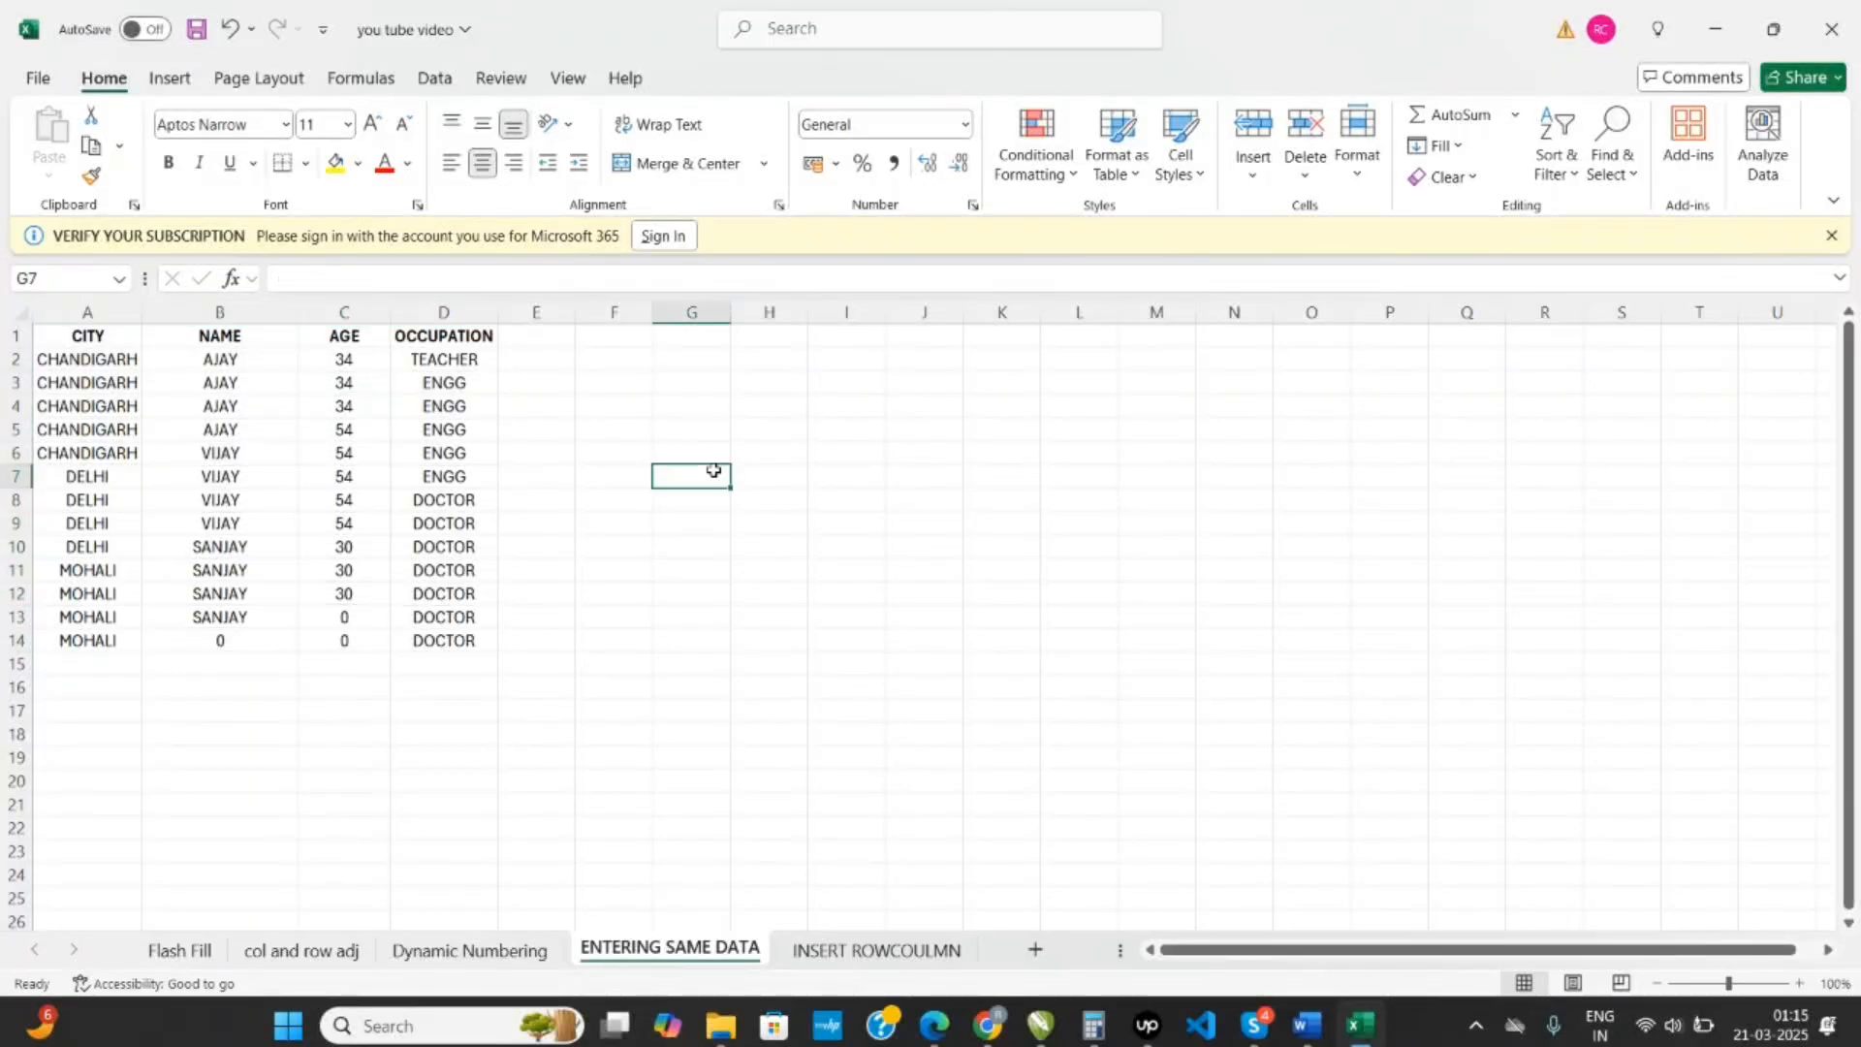
{"action": "left_click_drag", "start_coordinate": [129, 360], "coordinate": [463, 632]}
{"action": "left_click", "coordinate": [600, 624]}
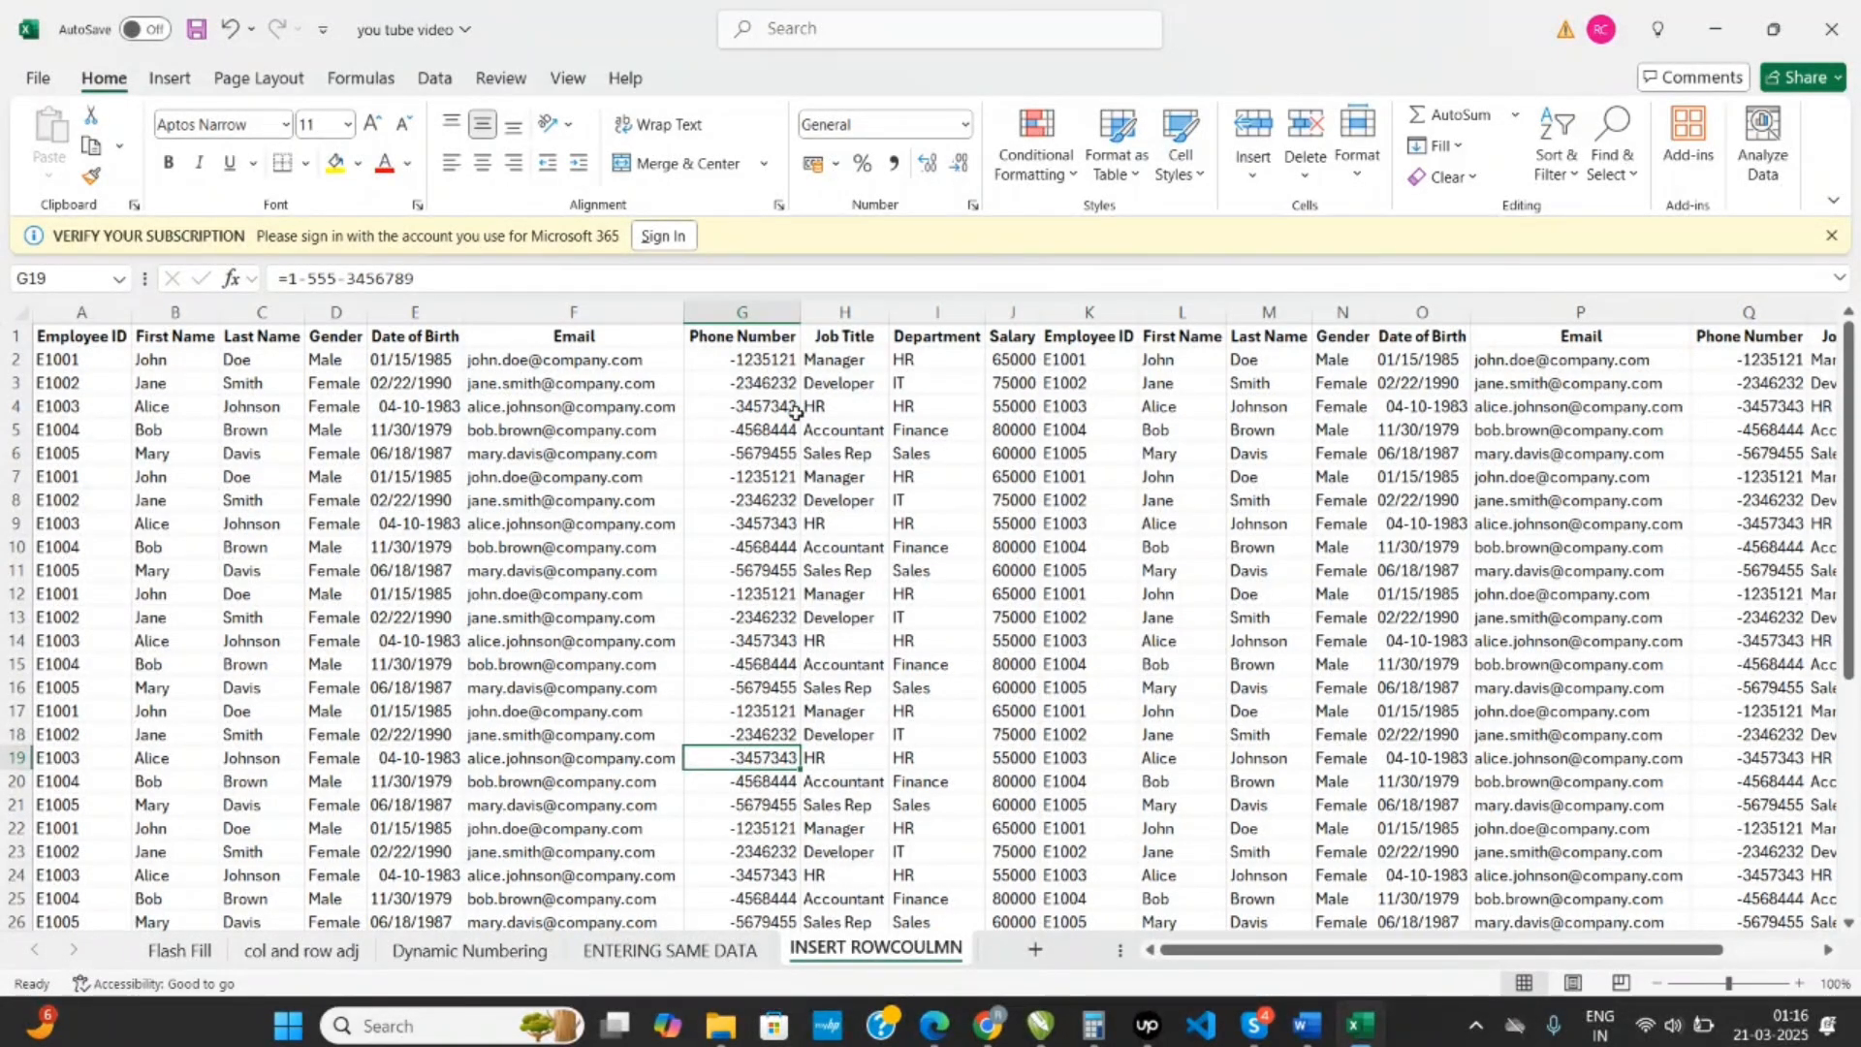
- On the INSERT ROWCOULMN sheet, insert a blank column between the Email and Phone Number columns
{"action": "left_click", "coordinate": [745, 311]}
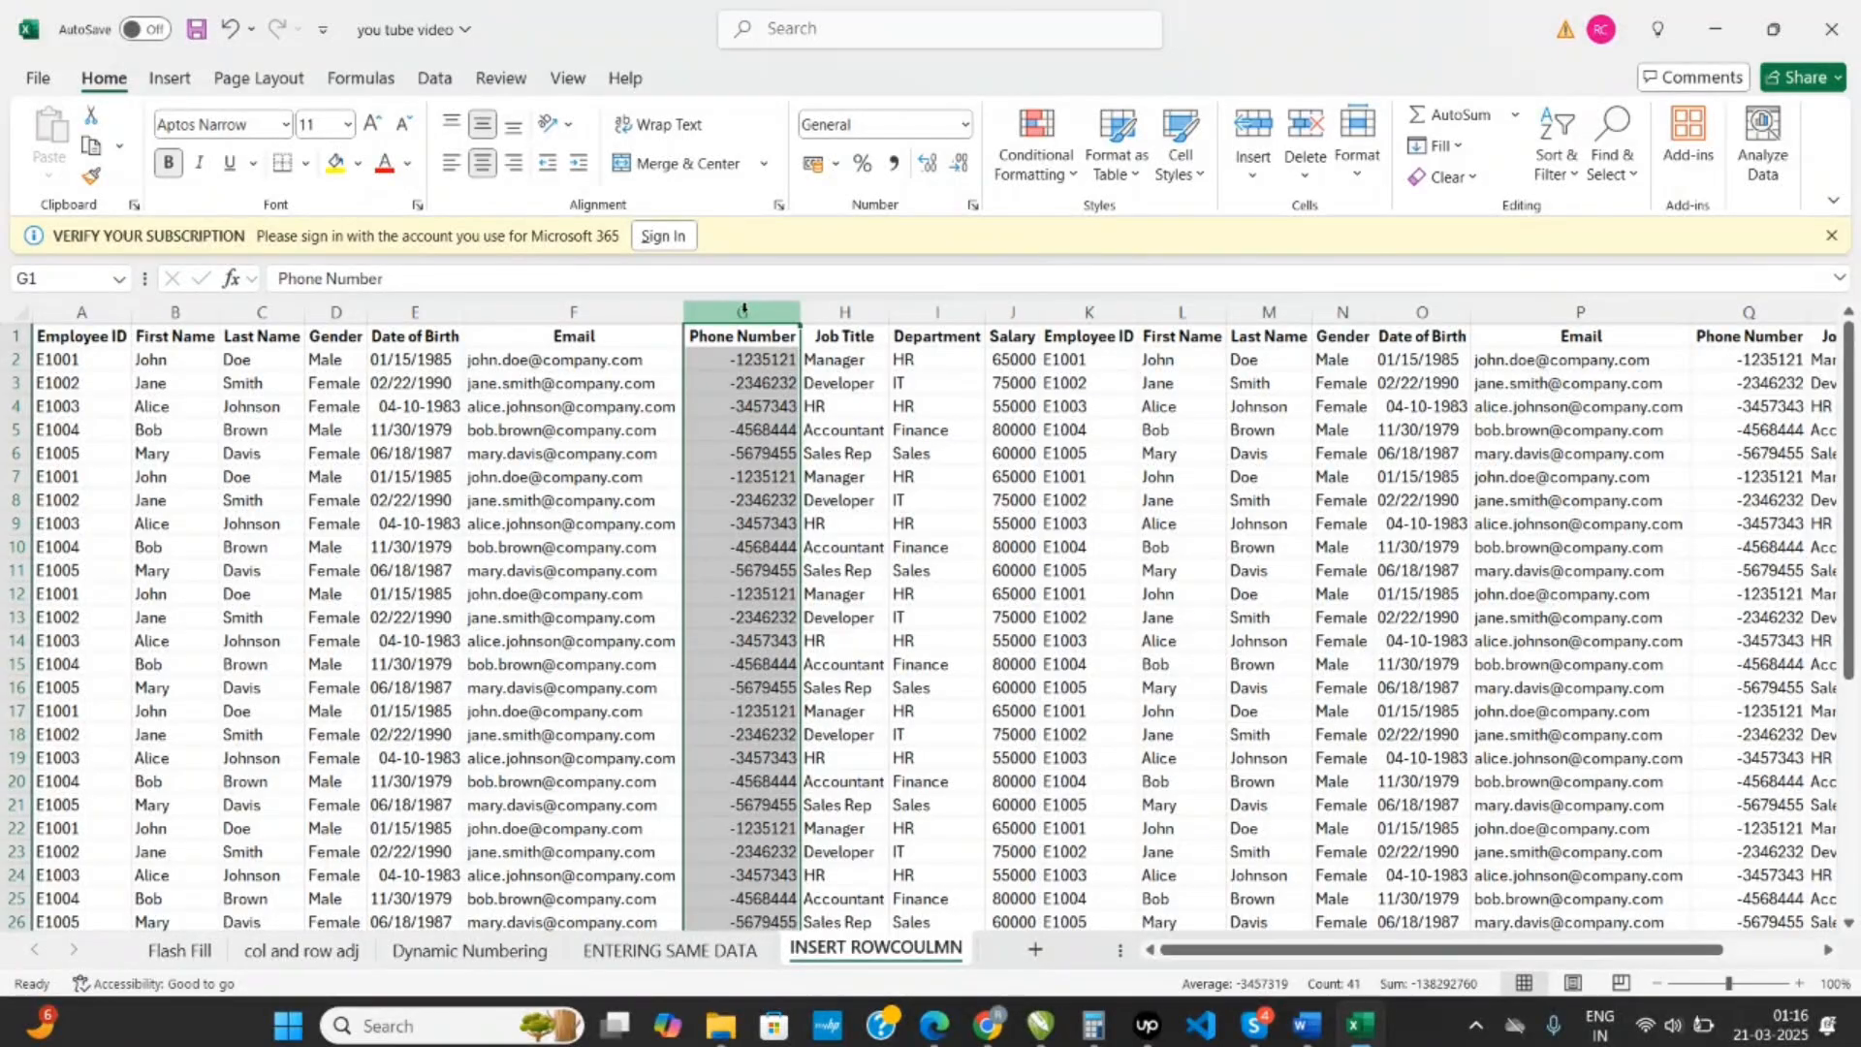
{"action": "key", "text": "alt"}
{"action": "key", "text": "h"}
{"action": "key", "text": "i"}
{"action": "key", "text": "c"}
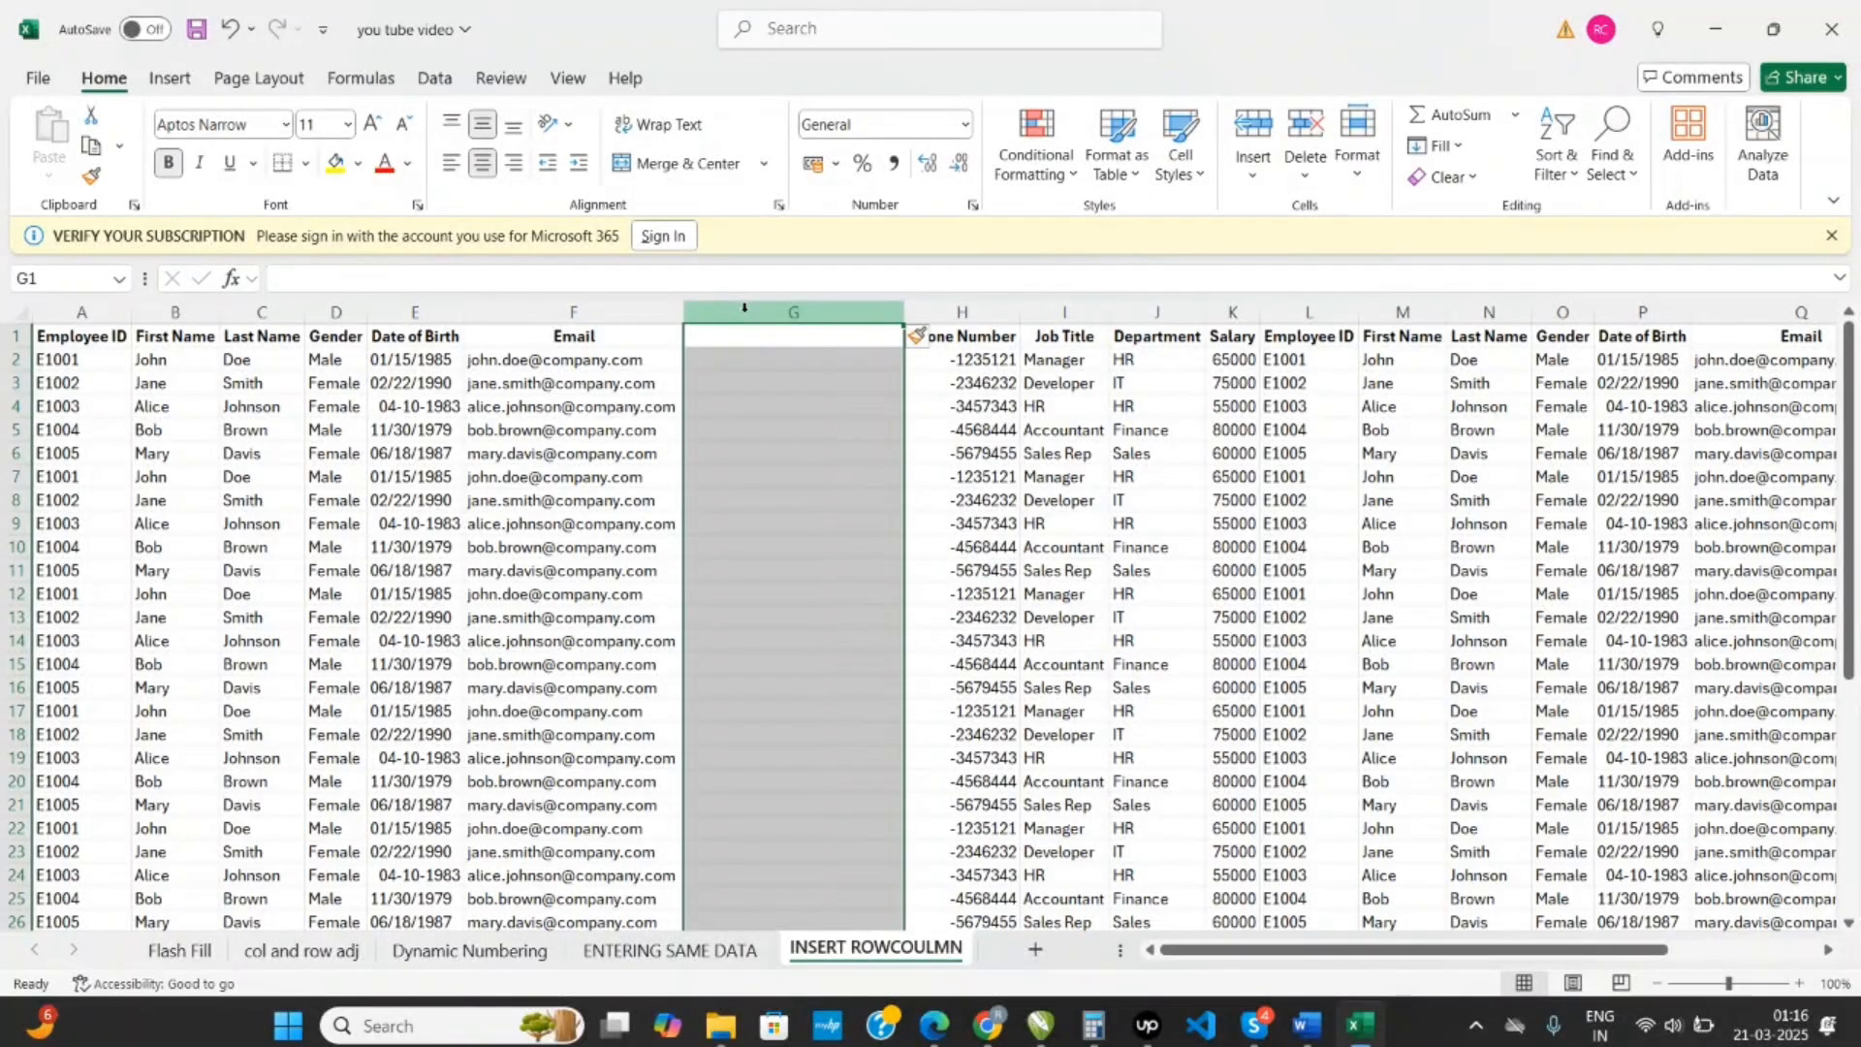
- Insert a blank row above row 5 of the employee data
{"action": "left_click", "coordinate": [546, 434]}
{"action": "left_click", "coordinate": [10, 430]}
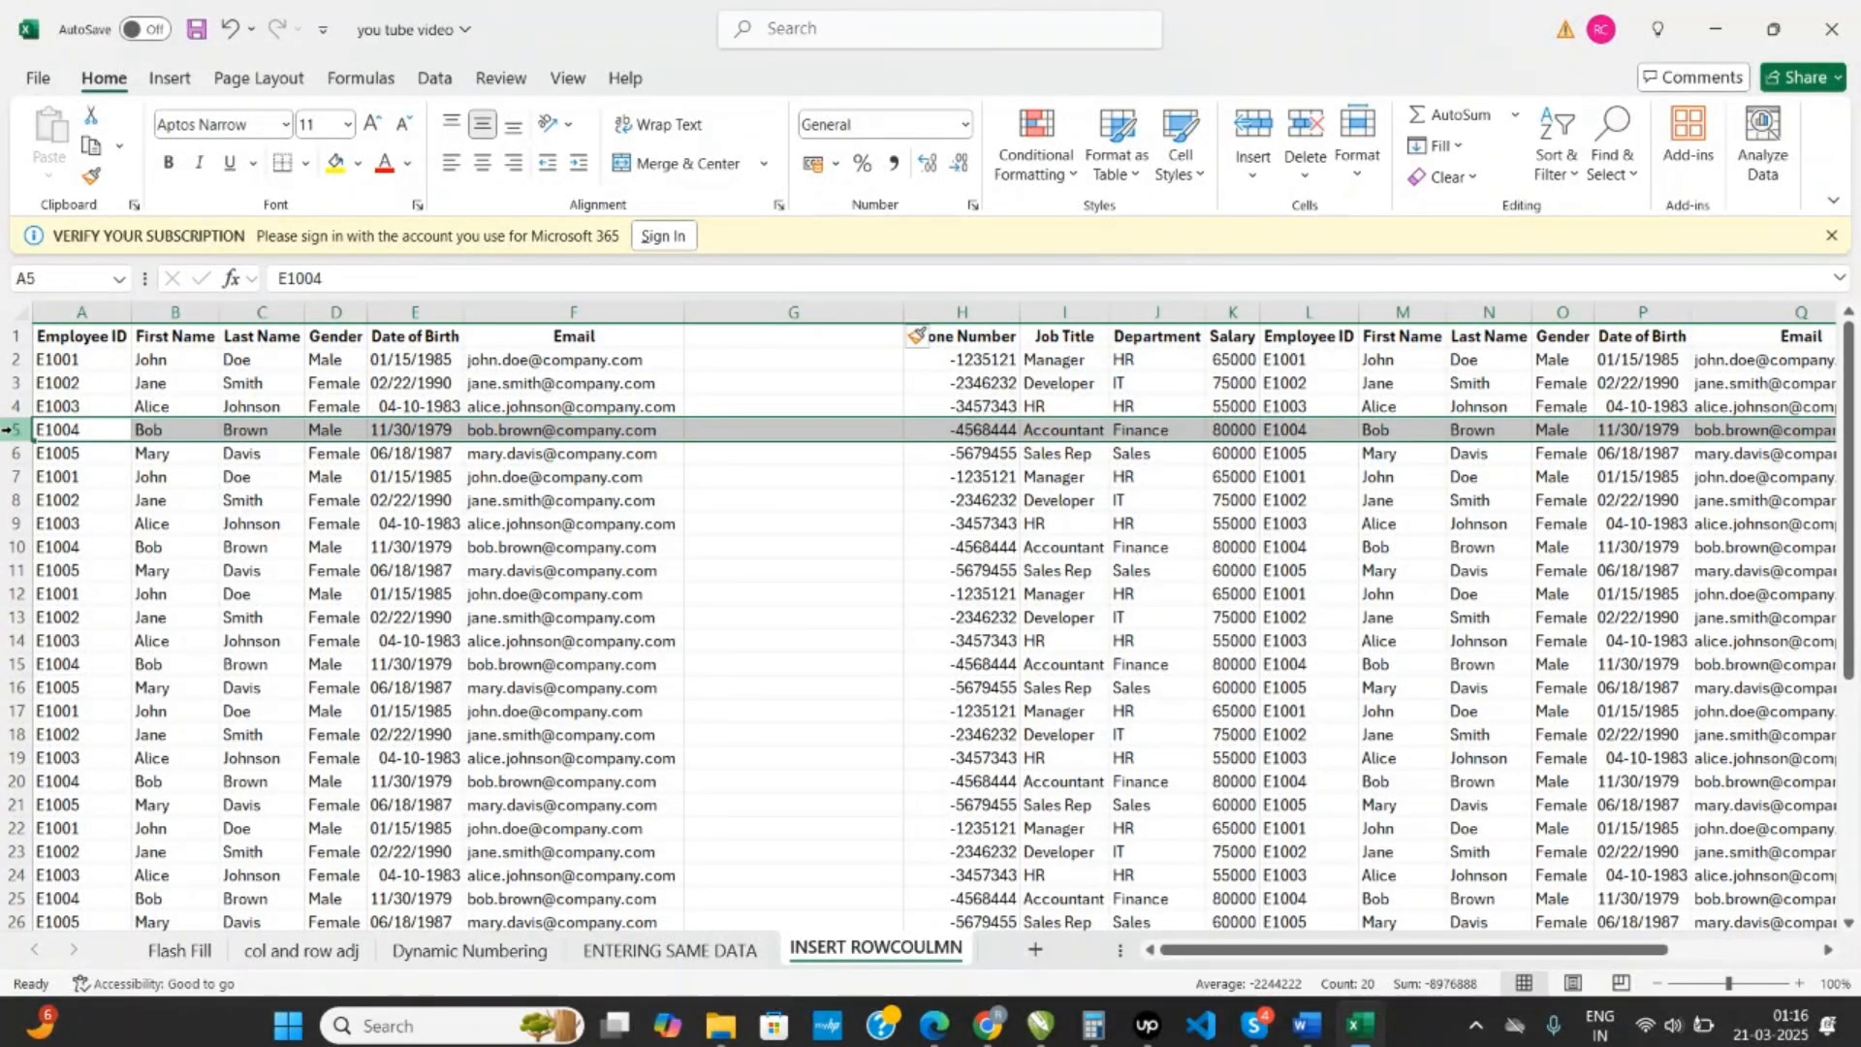
{"action": "key", "text": "alt"}
{"action": "key", "text": "h"}
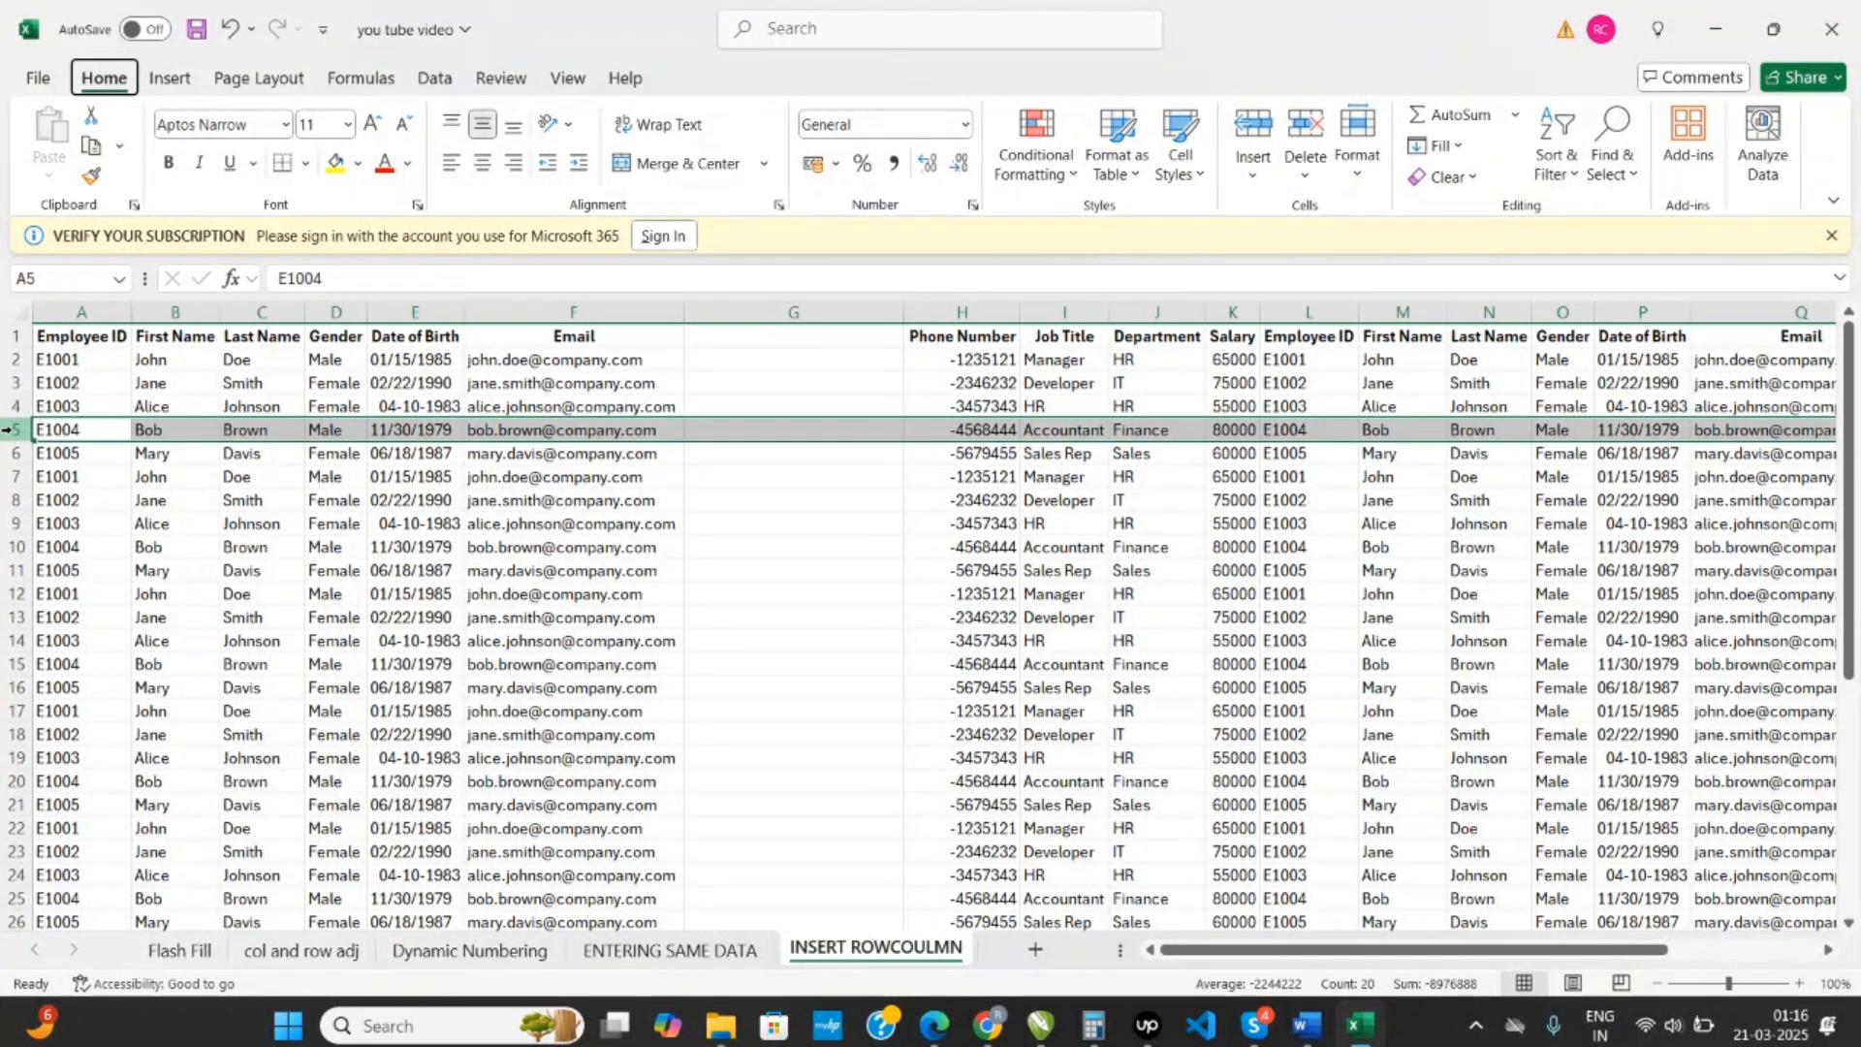